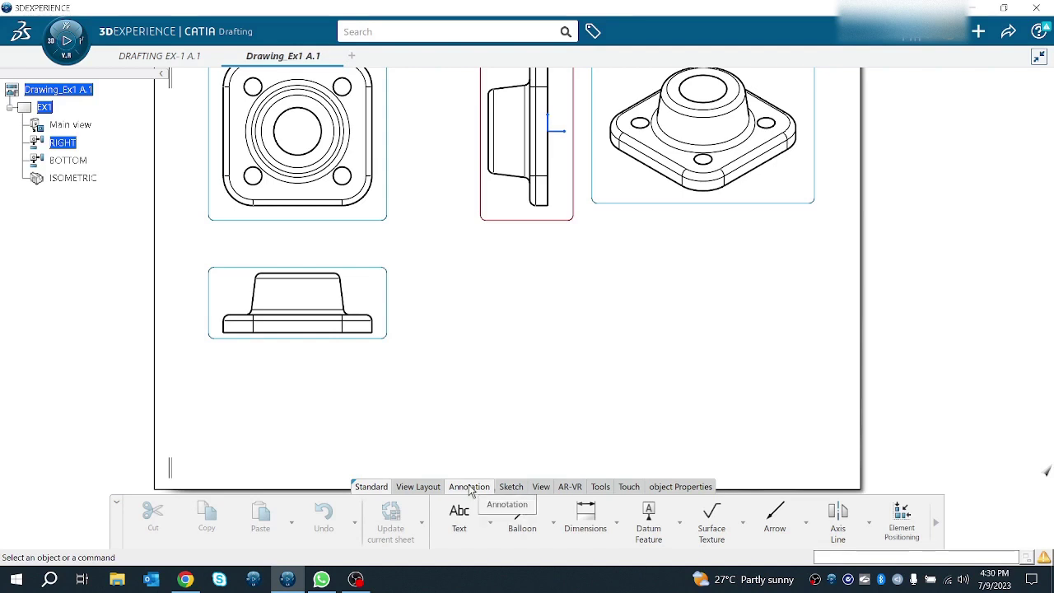
# Examine the annotation command variants for text, tables and balloons, dimensions, datum features, arrows and axis lines.
pyautogui.click(418, 488)
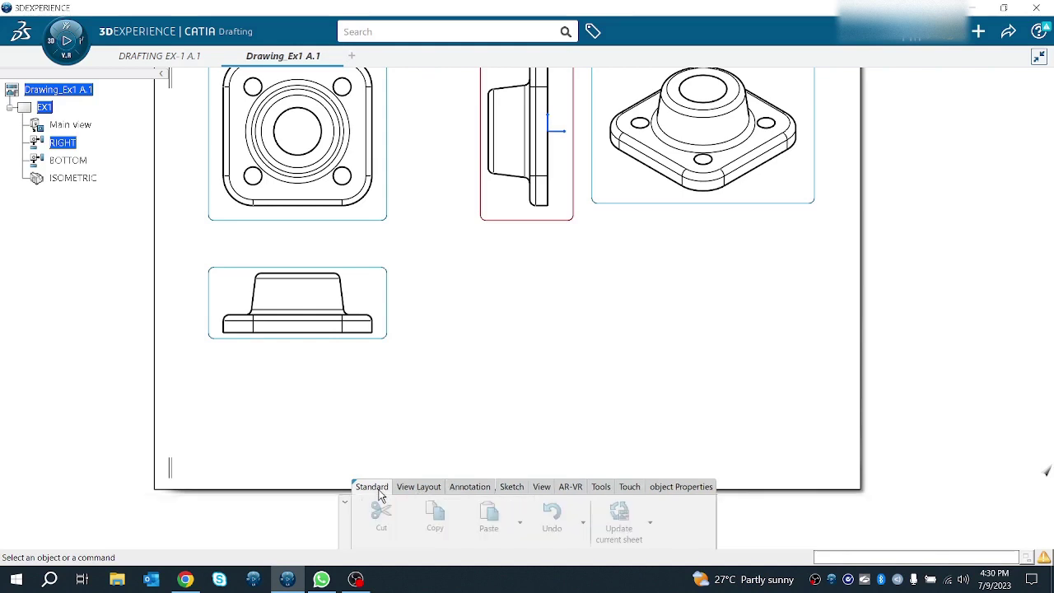
pyautogui.click(469, 489)
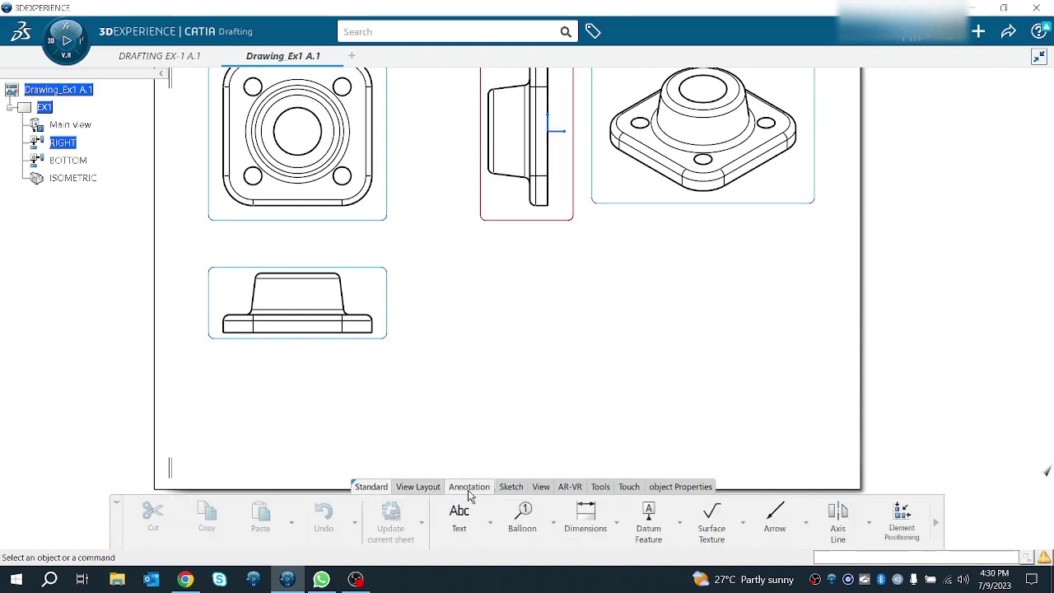
pyautogui.click(491, 525)
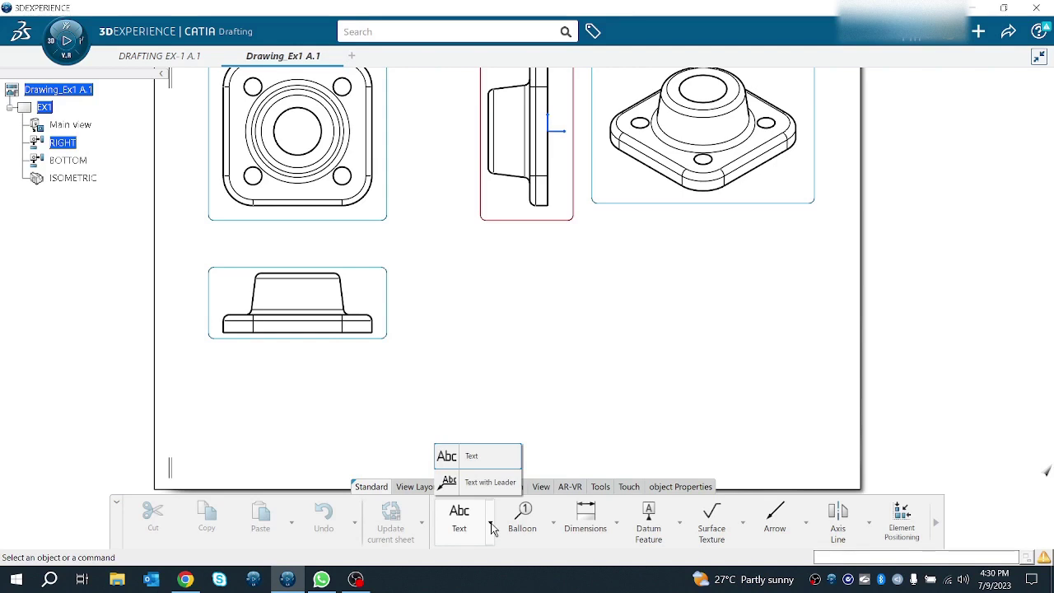
pyautogui.click(553, 523)
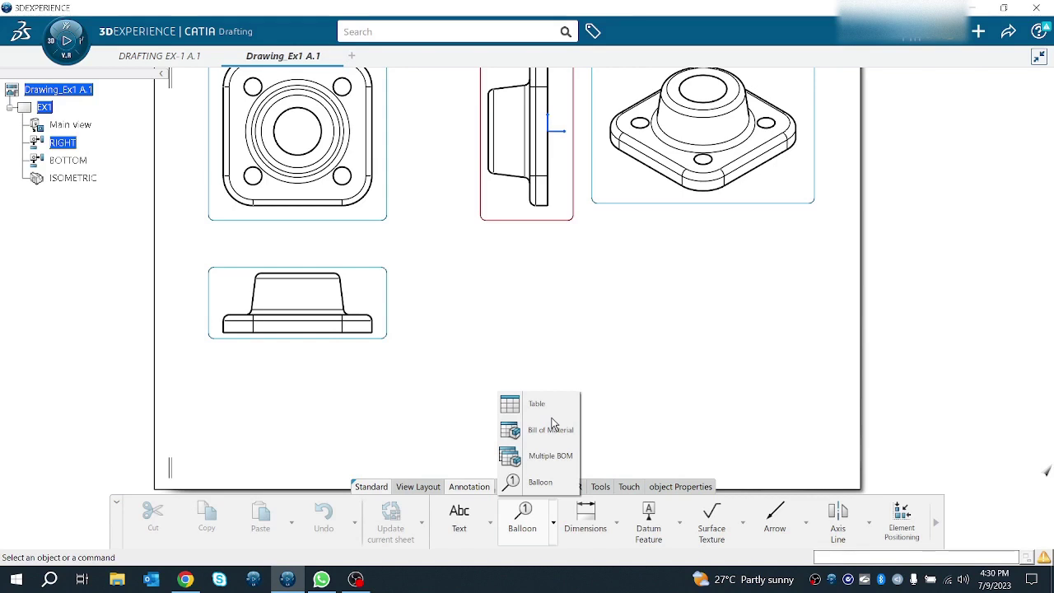
pyautogui.click(618, 523)
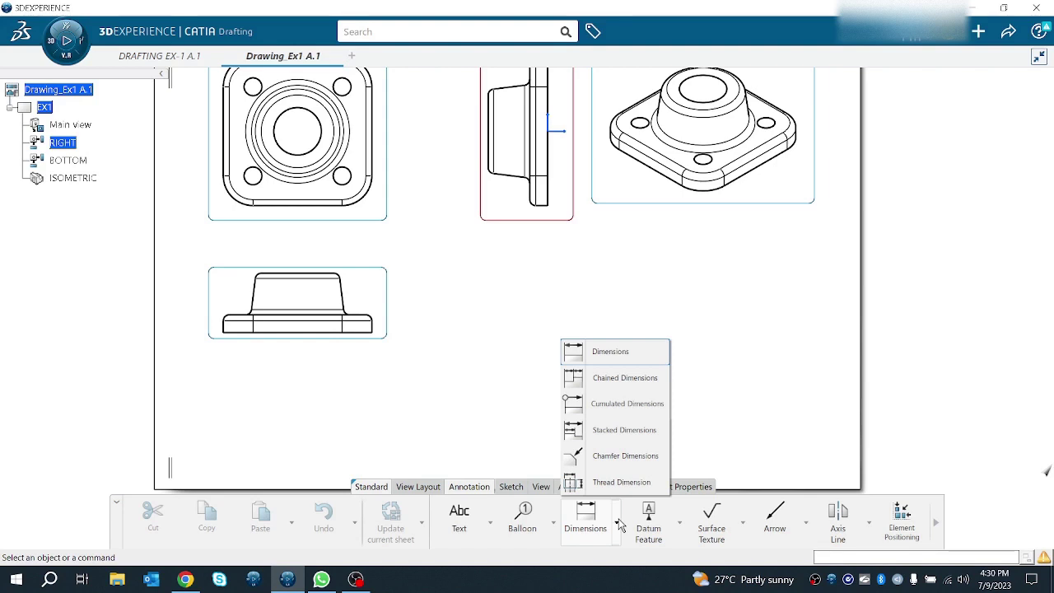
pyautogui.click(682, 525)
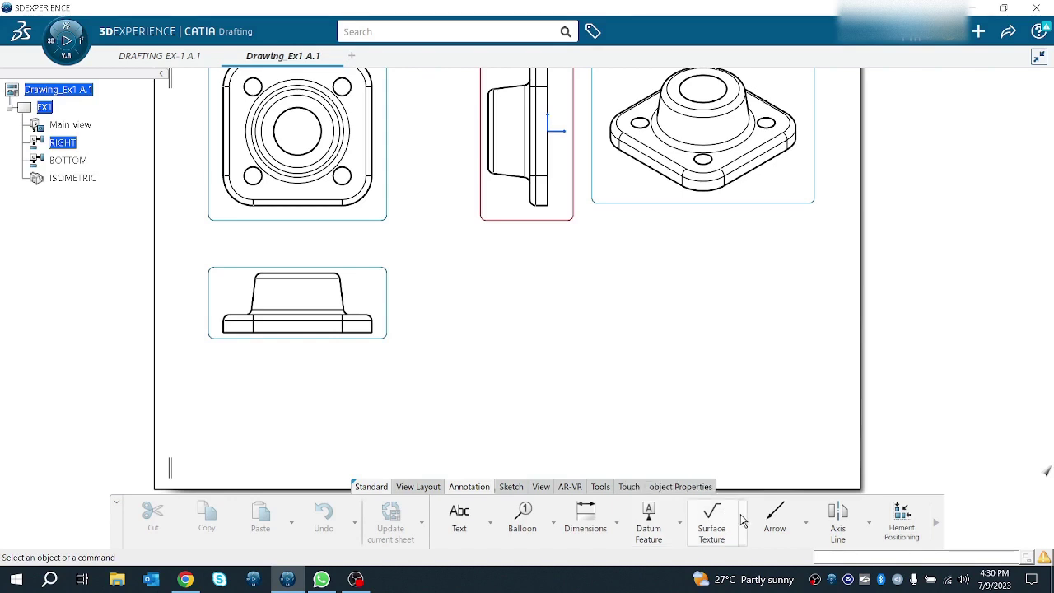
pyautogui.click(805, 527)
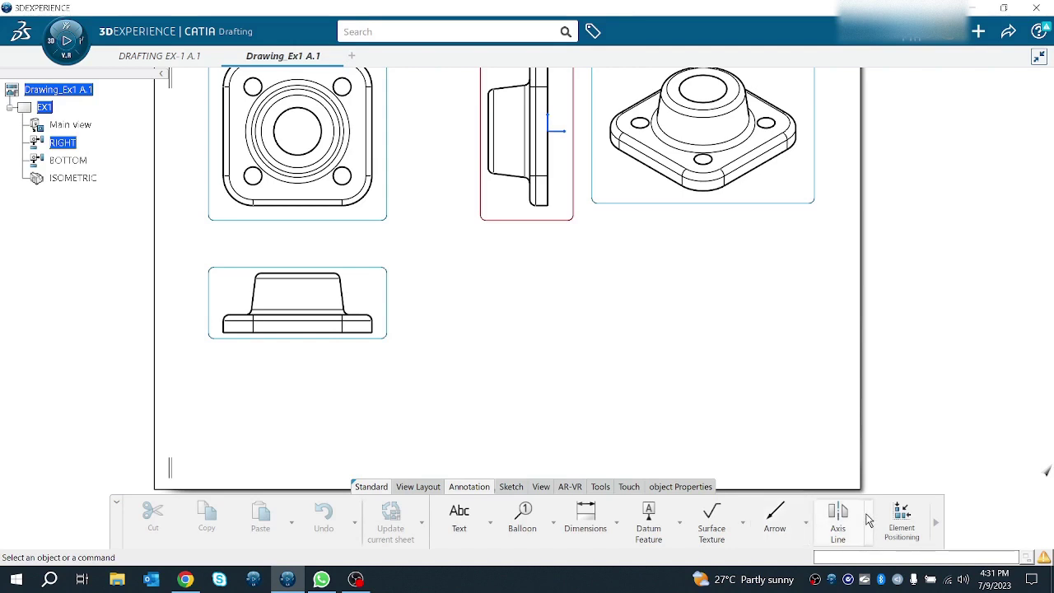
pyautogui.click(867, 518)
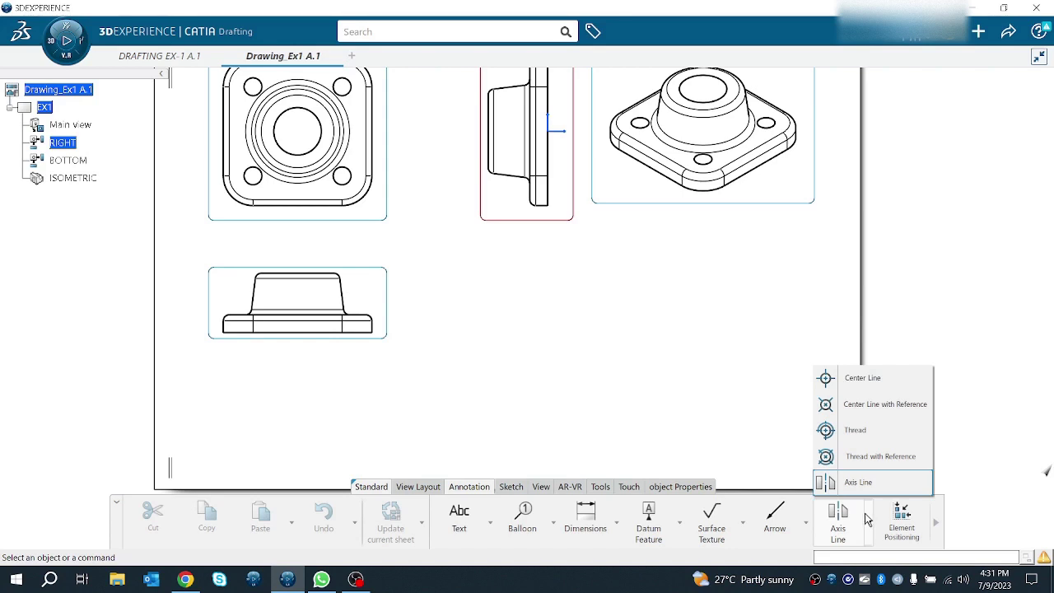
pyautogui.click(581, 412)
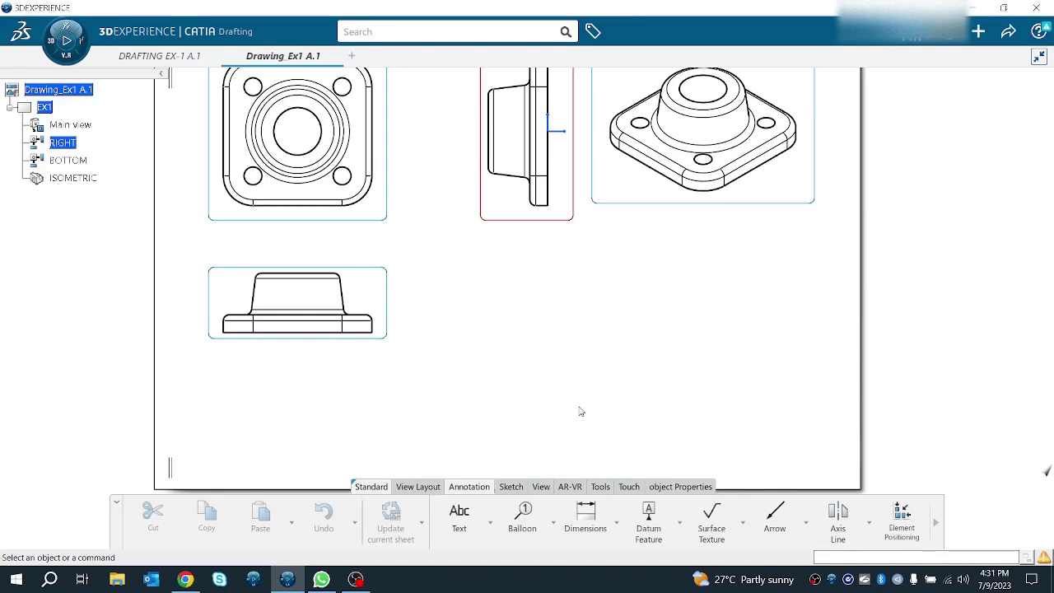
pyautogui.click(490, 519)
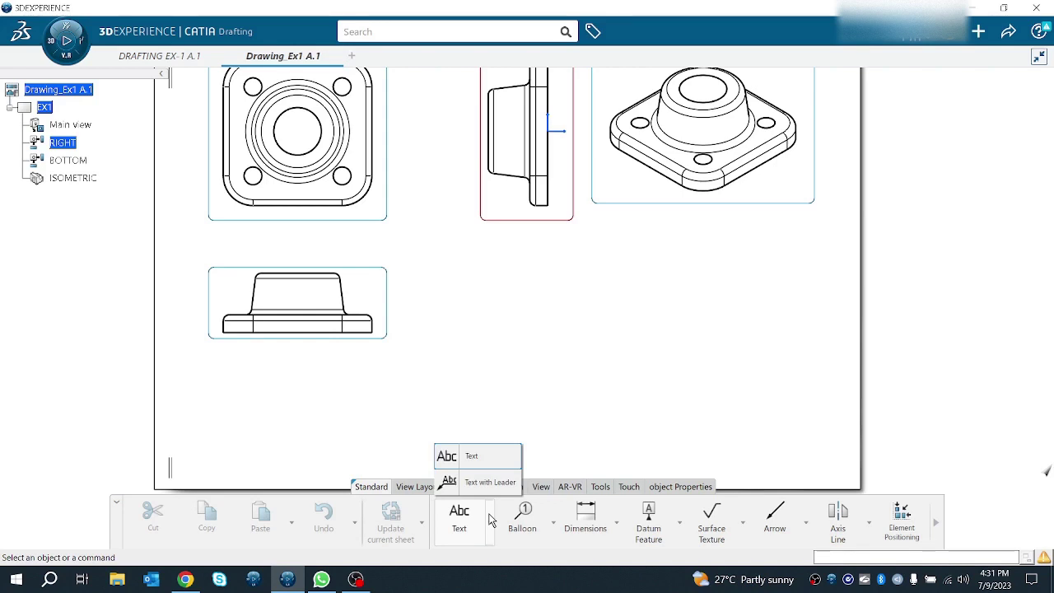
pyautogui.click(471, 455)
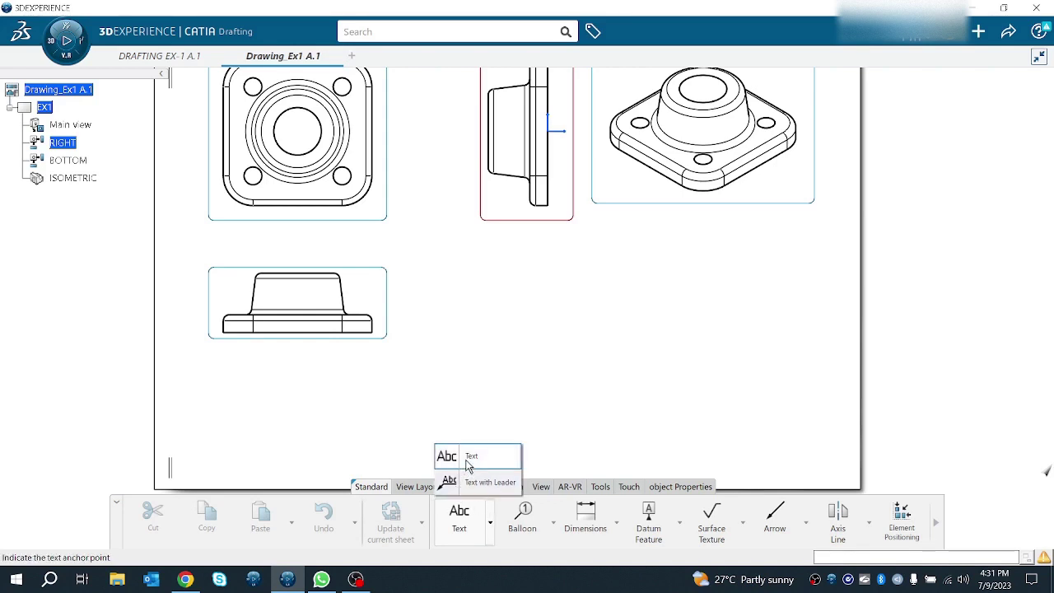
pyautogui.click(269, 233)
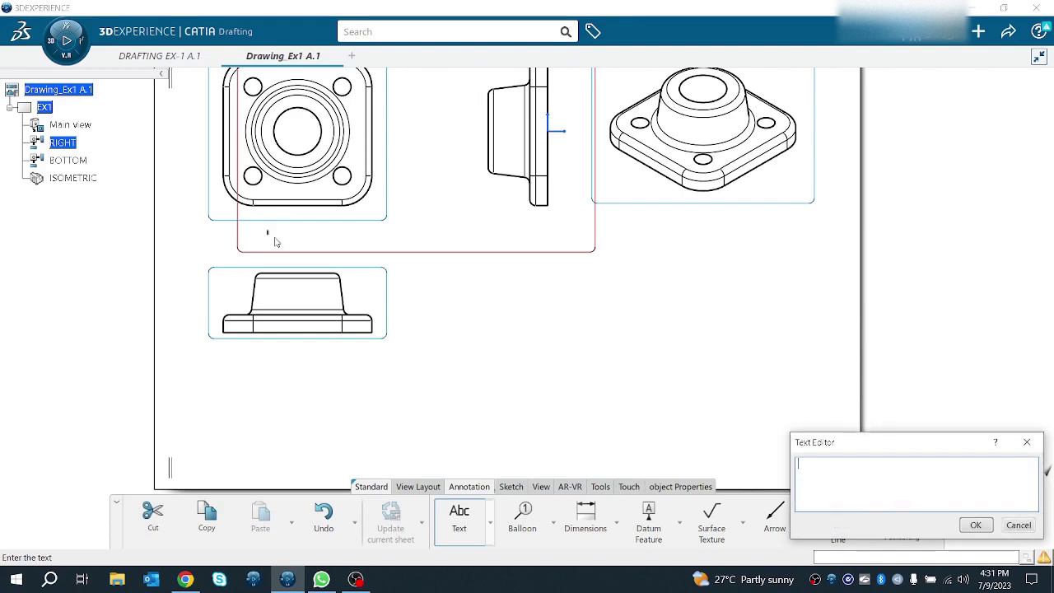
pyautogui.click(1005, 529)
# Activate the main view and add the text "Front View" below its geometry.
pyautogui.doubleClick(298, 226)
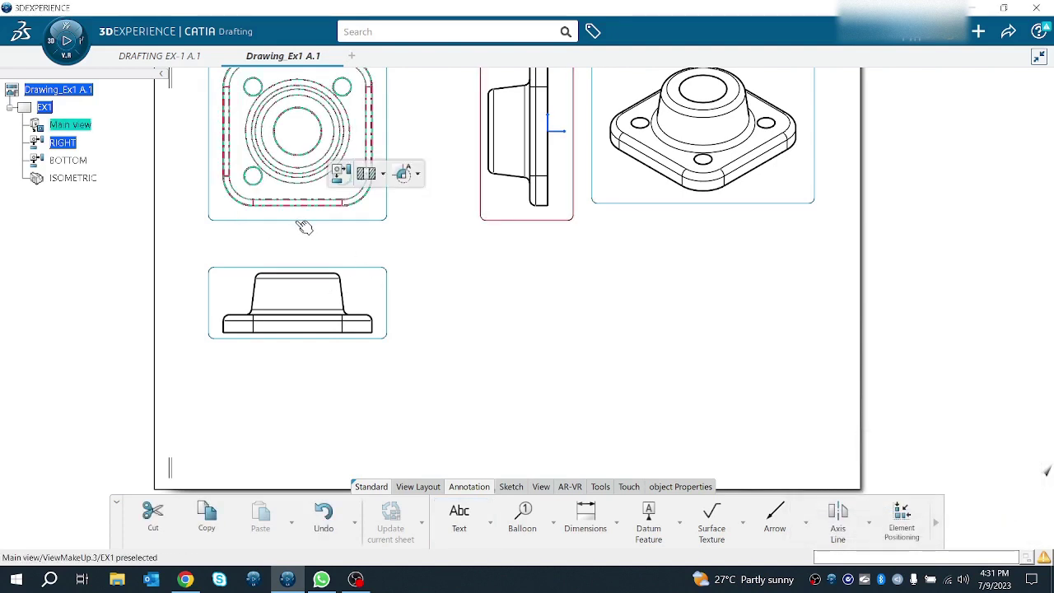
pyautogui.scroll(5, 308, 215)
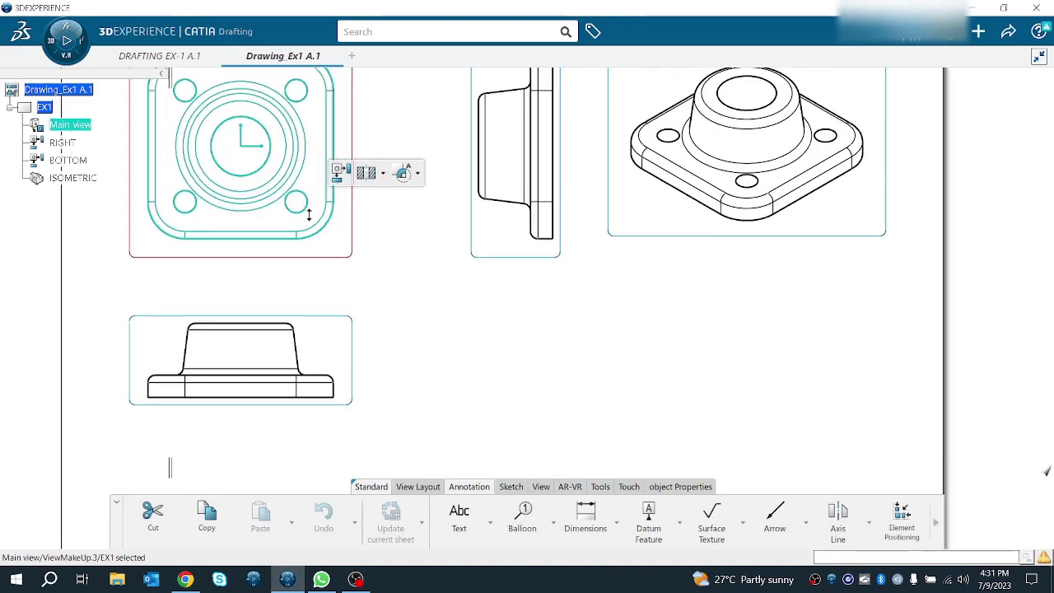
pyautogui.moveTo(470, 255); pyautogui.dragTo(614, 269, button='middle')
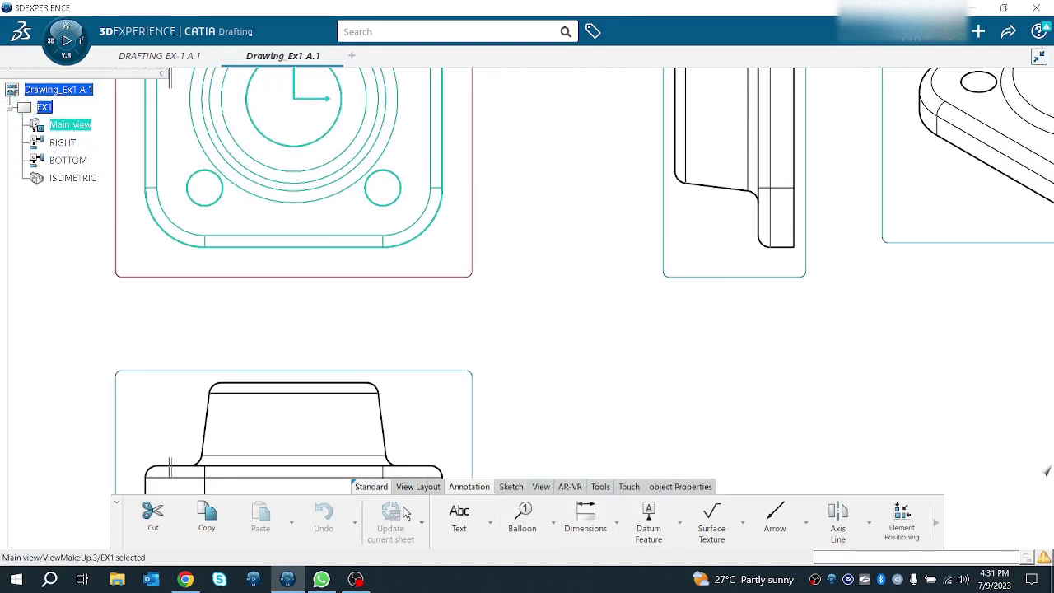
pyautogui.click(460, 517)
pyautogui.click(251, 287)
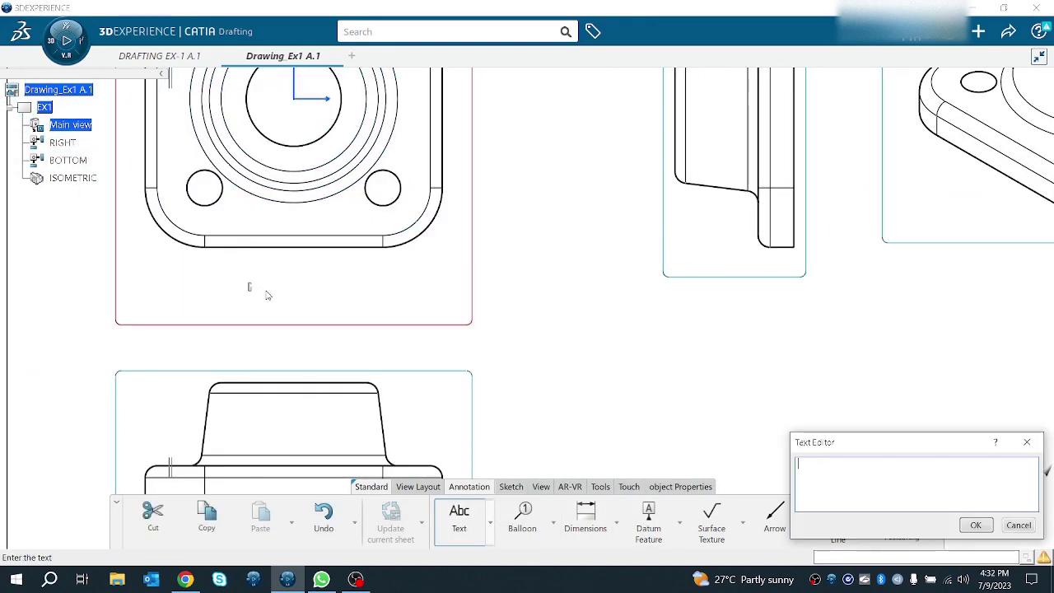
pyautogui.write('Front View')
pyautogui.click(387, 327)
pyautogui.click(661, 298)
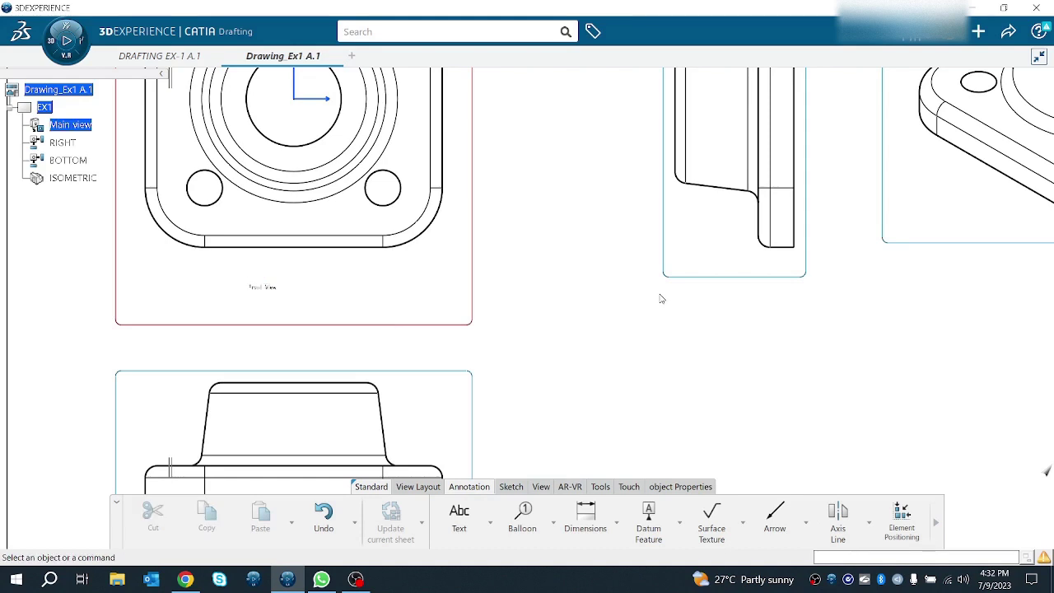
pyautogui.moveTo(489, 299); pyautogui.dragTo(411, 254, button='middle')
pyautogui.scroll(-2, 412, 253)
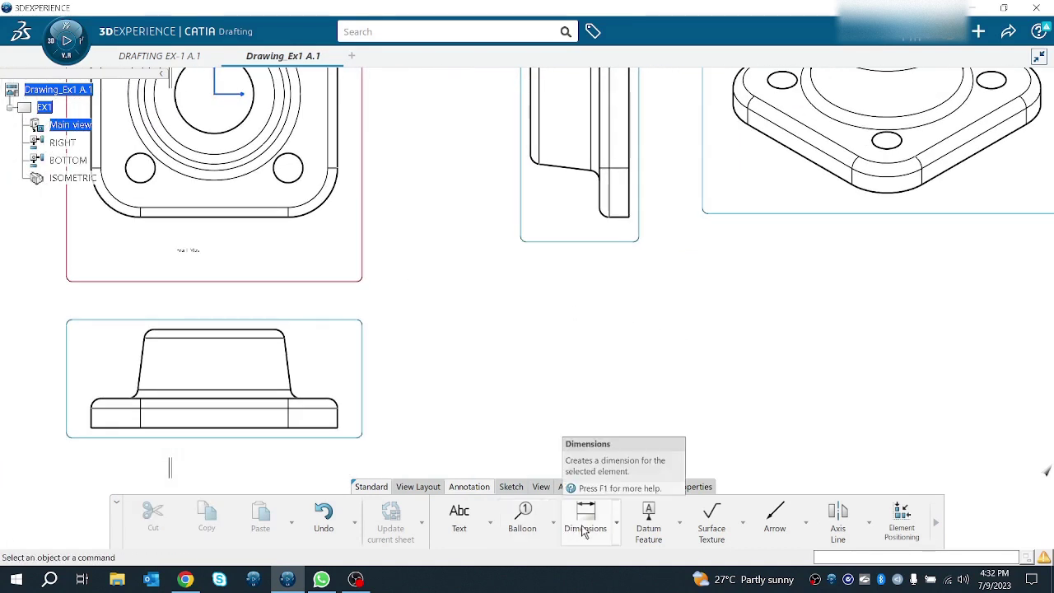
pyautogui.click(458, 517)
pyautogui.click(567, 230)
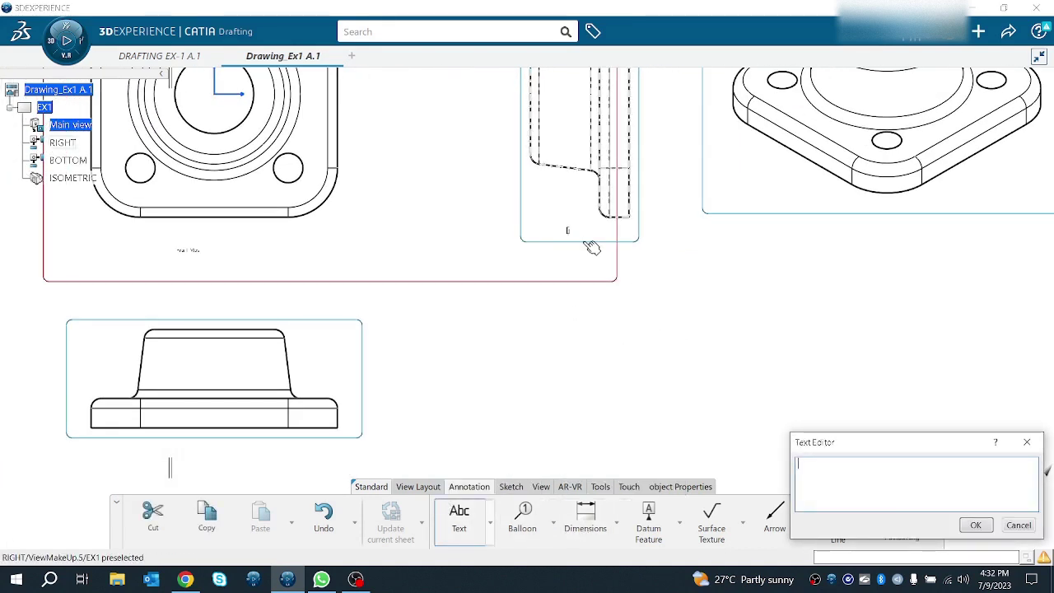
pyautogui.click(1018, 525)
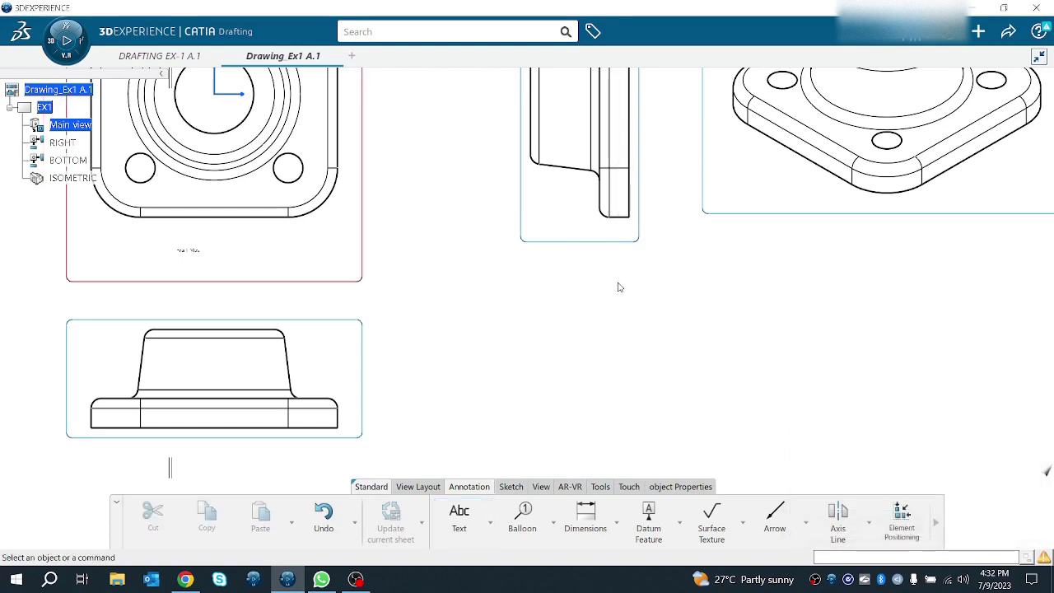
# Activate the right view and add the text "Right View" below its geometry.
pyautogui.click(596, 245)
pyautogui.moveTo(596, 244)
pyautogui.mouseDown(button='middle')
pyautogui.moveTo(564, 308)
pyautogui.moveTo(565, 341)
pyautogui.mouseUp(button='middle')
pyautogui.click(486, 517)
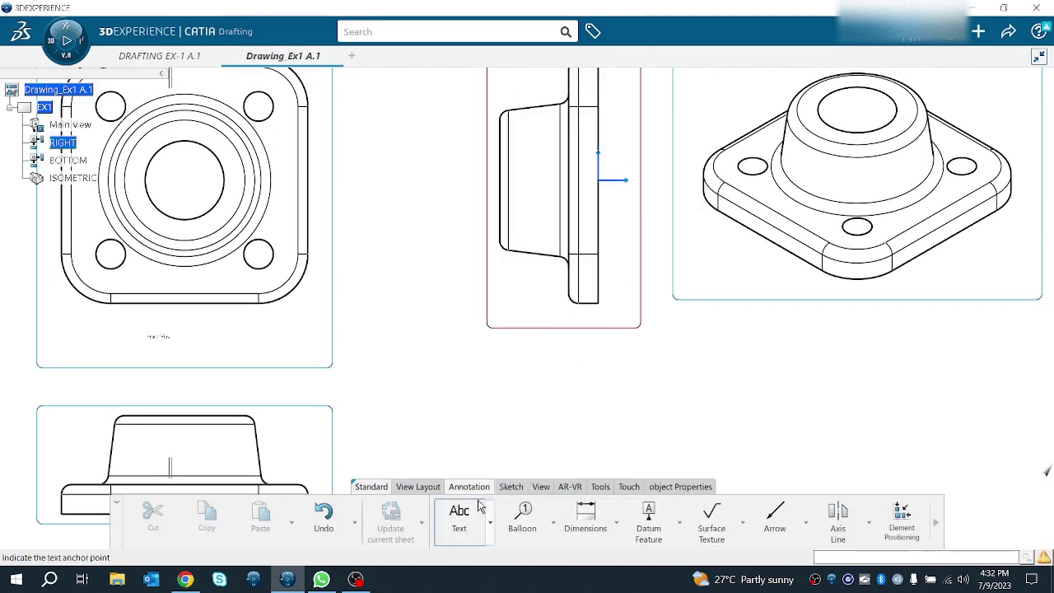
pyautogui.click(533, 317)
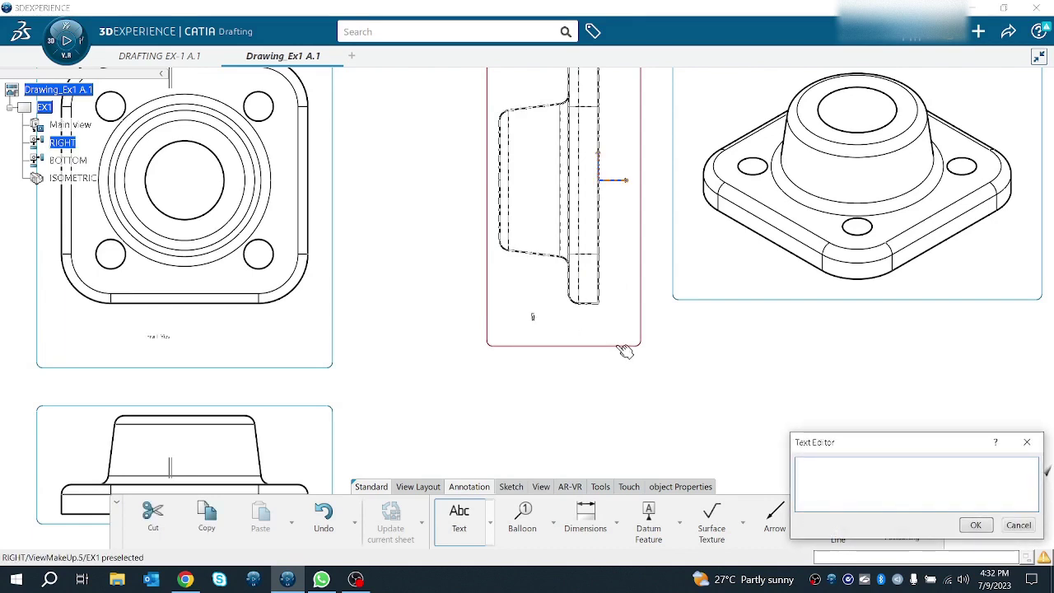
pyautogui.write('Right')
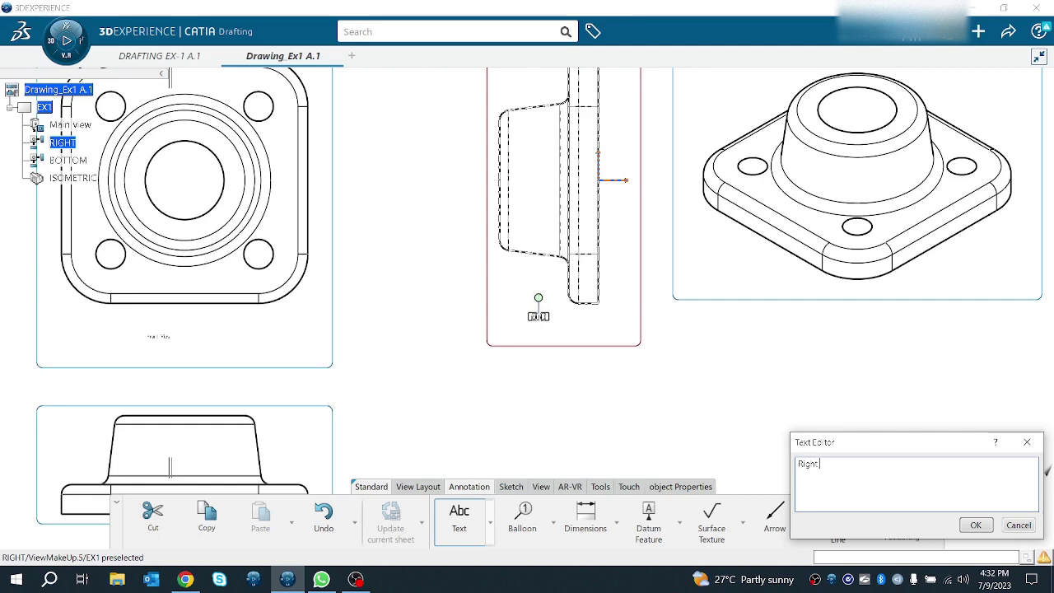
pyautogui.write(' View')
pyautogui.press('Return')
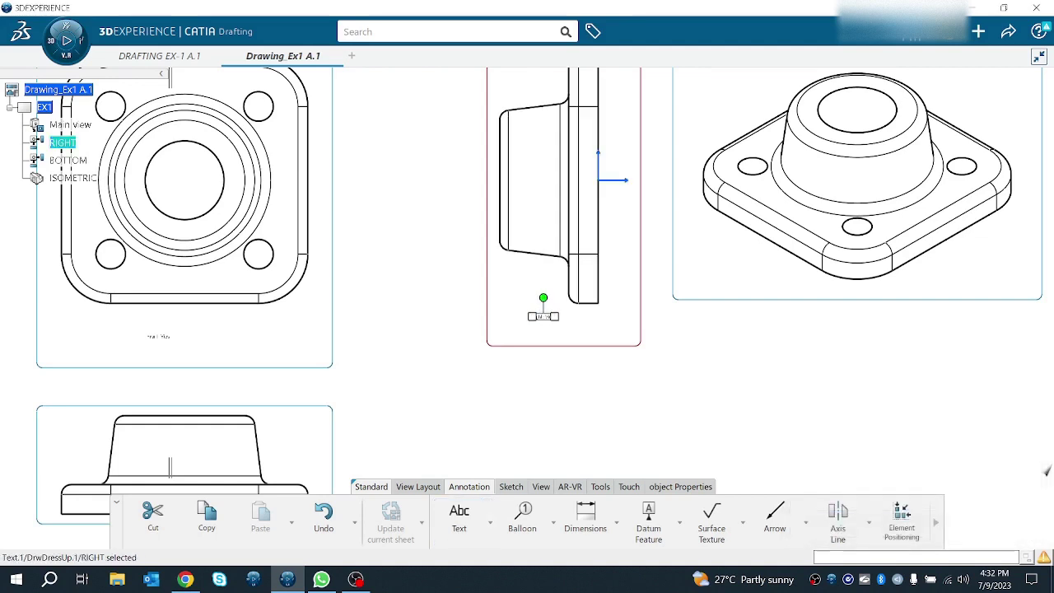
pyautogui.click(819, 372)
# Activate the isometric view and add the text "Isometric View" just below the part.
pyautogui.moveTo(835, 351)
pyautogui.mouseDown(button='middle')
pyautogui.moveTo(282, 418)
pyautogui.moveTo(506, 302)
pyautogui.moveTo(647, 267)
pyautogui.mouseUp(button='middle')
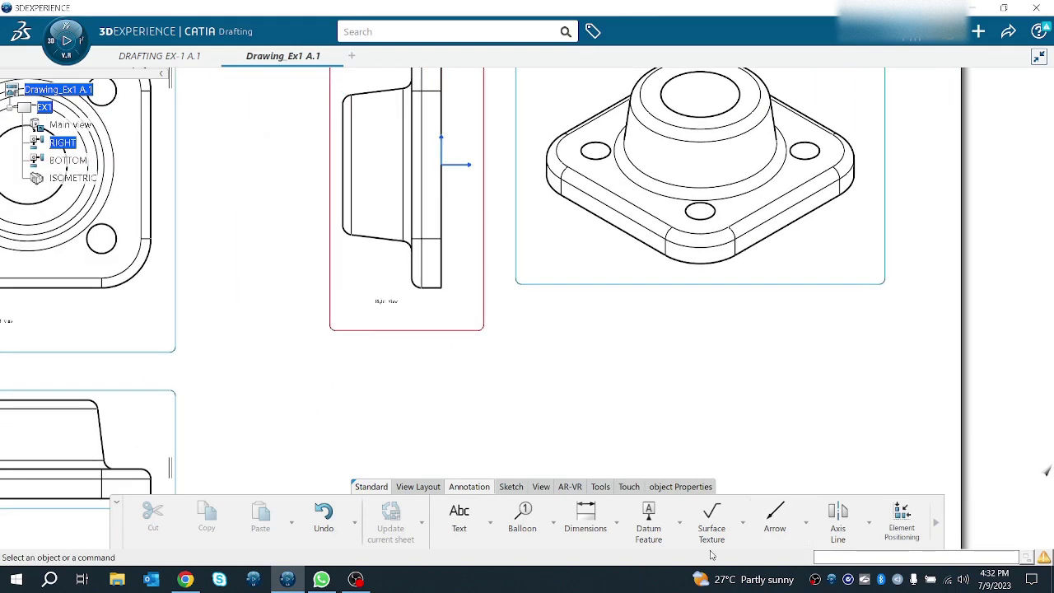
pyautogui.click(694, 288)
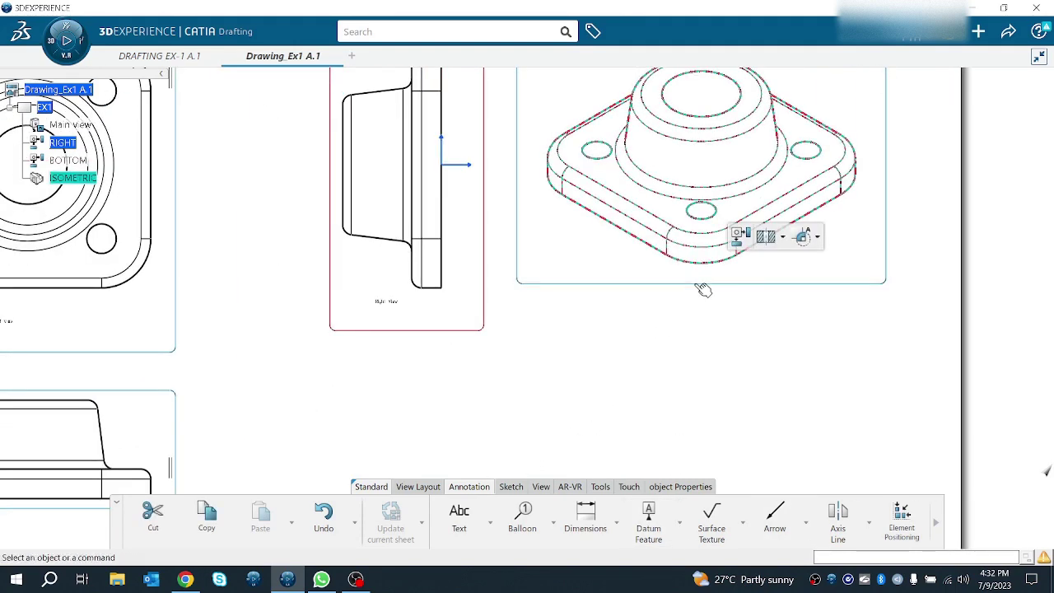
pyautogui.click(459, 517)
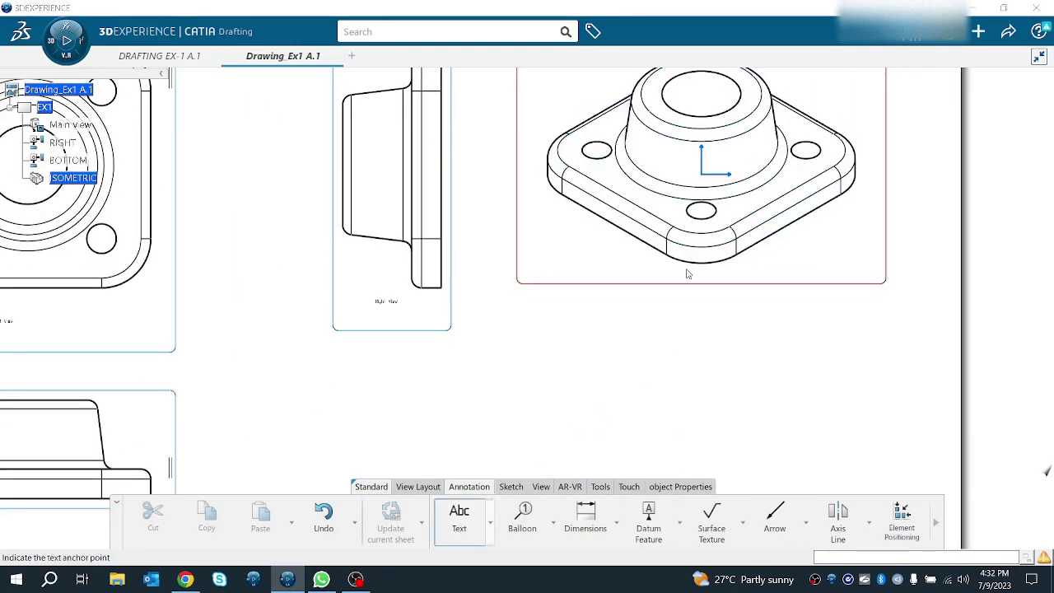
pyautogui.click(686, 272)
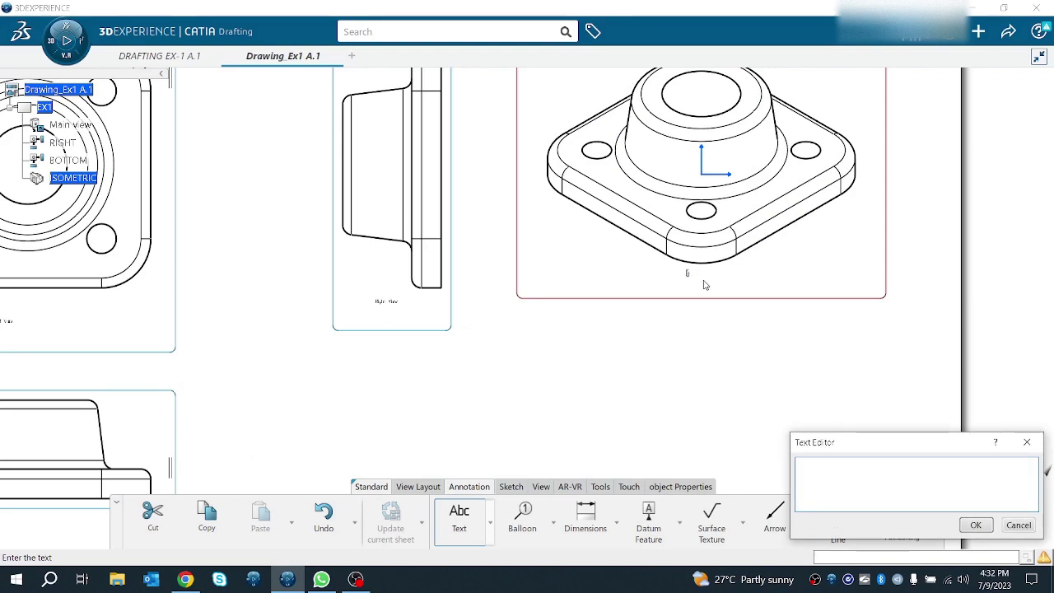
pyautogui.write('Isometric V')
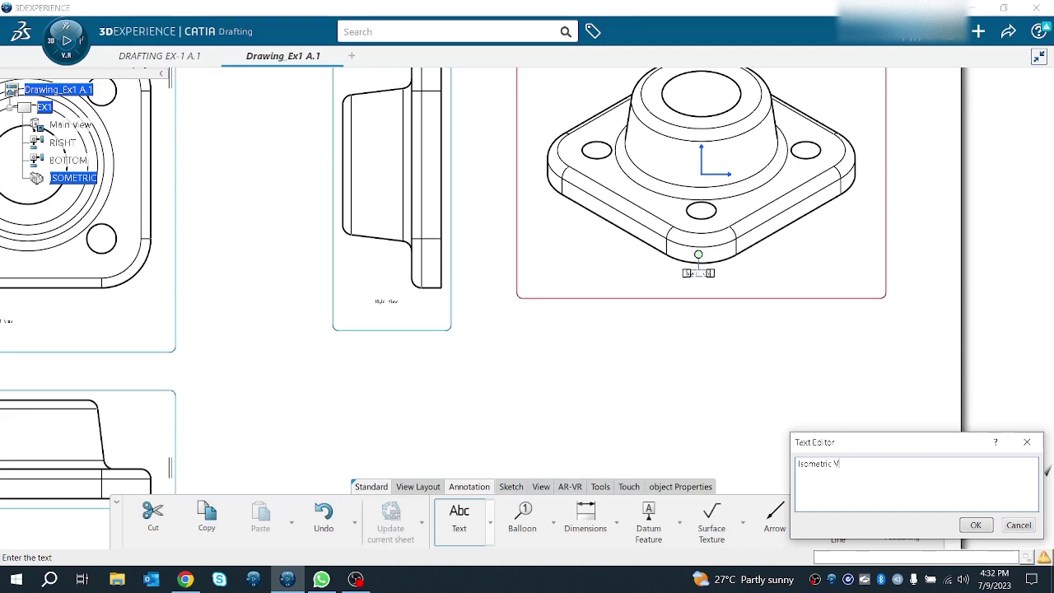
pyautogui.write('iew')
pyautogui.click(280, 292)
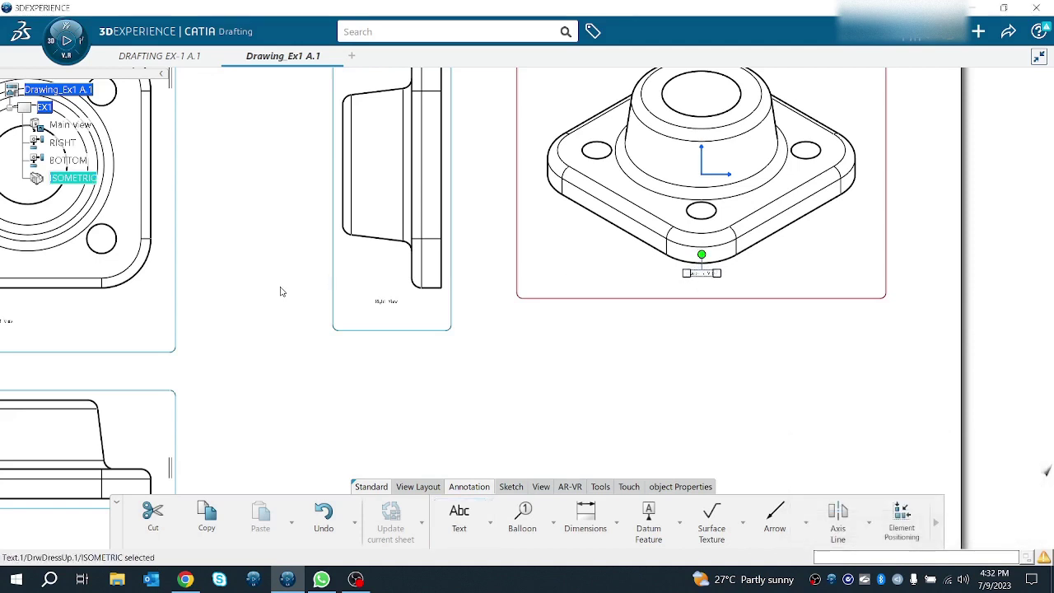
# Activate the bottom view and add the text "Bottom View" below its geometry.
pyautogui.moveTo(280, 292)
pyautogui.mouseDown(button='middle')
pyautogui.moveTo(705, 176)
pyautogui.moveTo(579, 285)
pyautogui.mouseUp(button='middle')
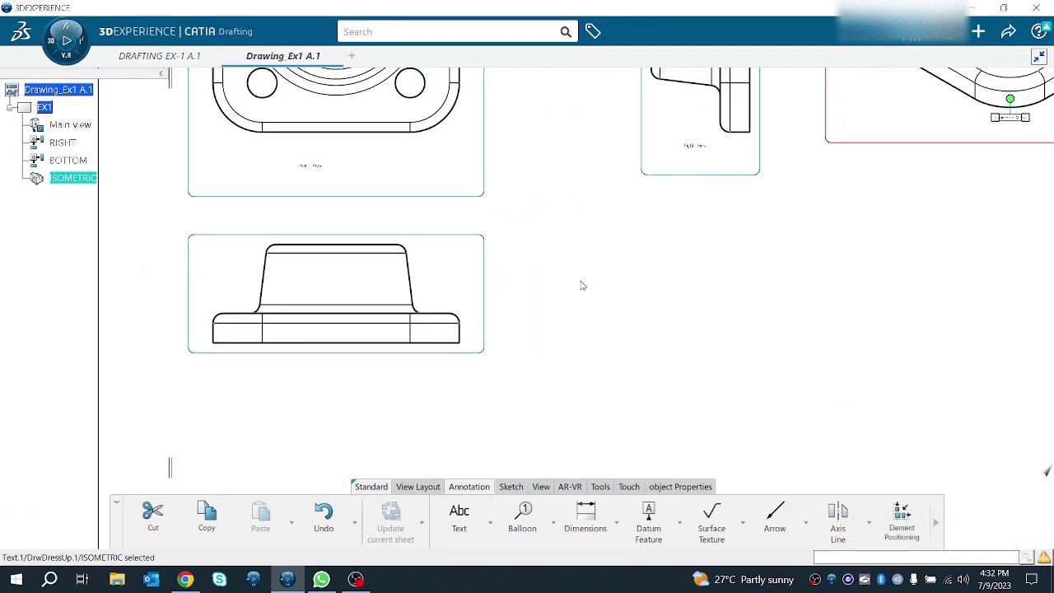
pyautogui.click(471, 527)
pyautogui.press('Escape')
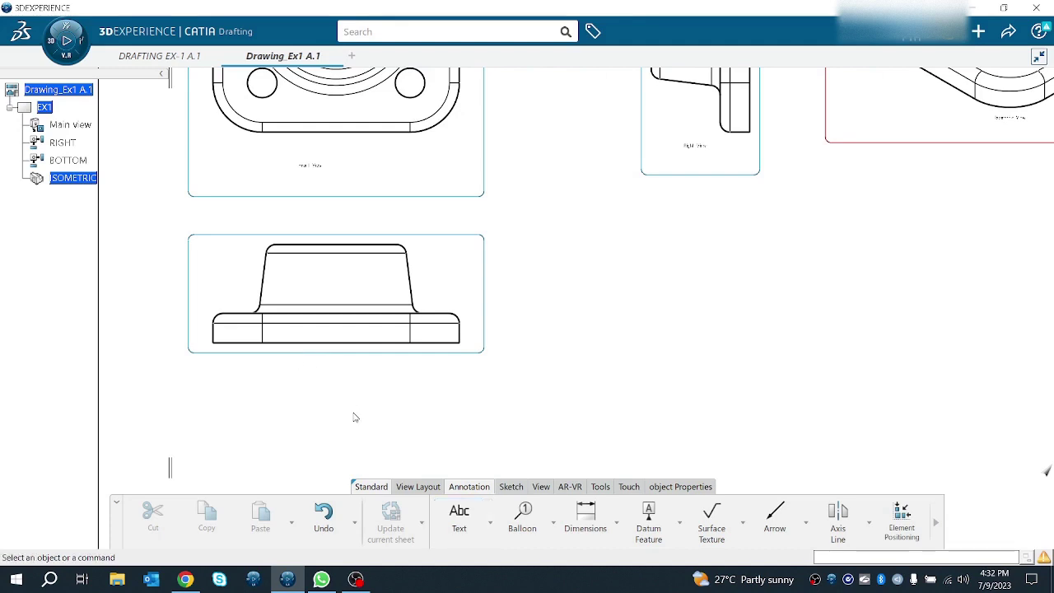
pyautogui.click(445, 359)
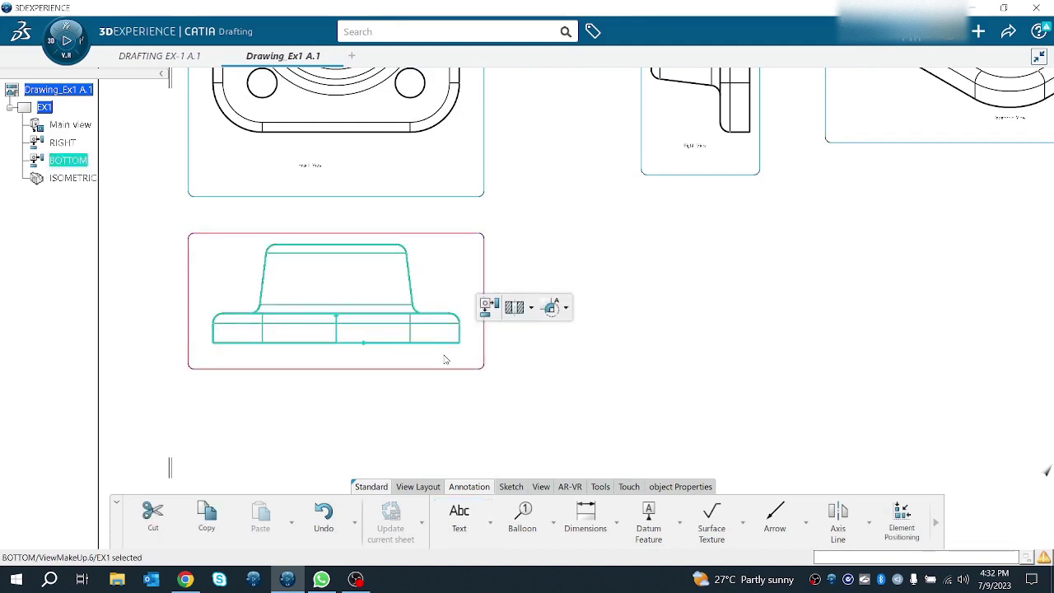
pyautogui.click(459, 517)
pyautogui.click(302, 362)
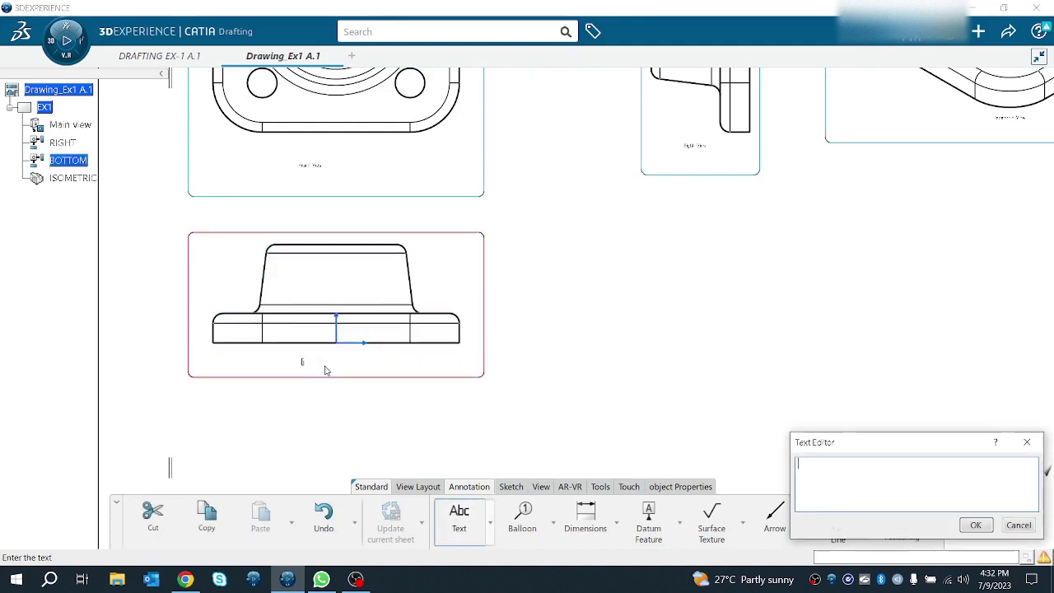
pyautogui.write('Bott')
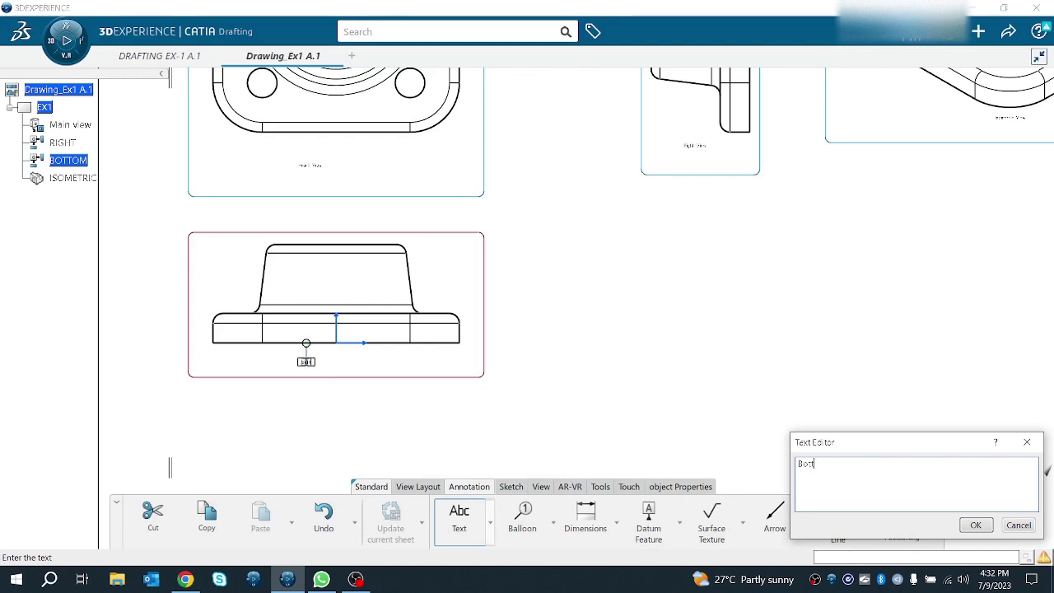
pyautogui.write('om View')
pyautogui.click(326, 371)
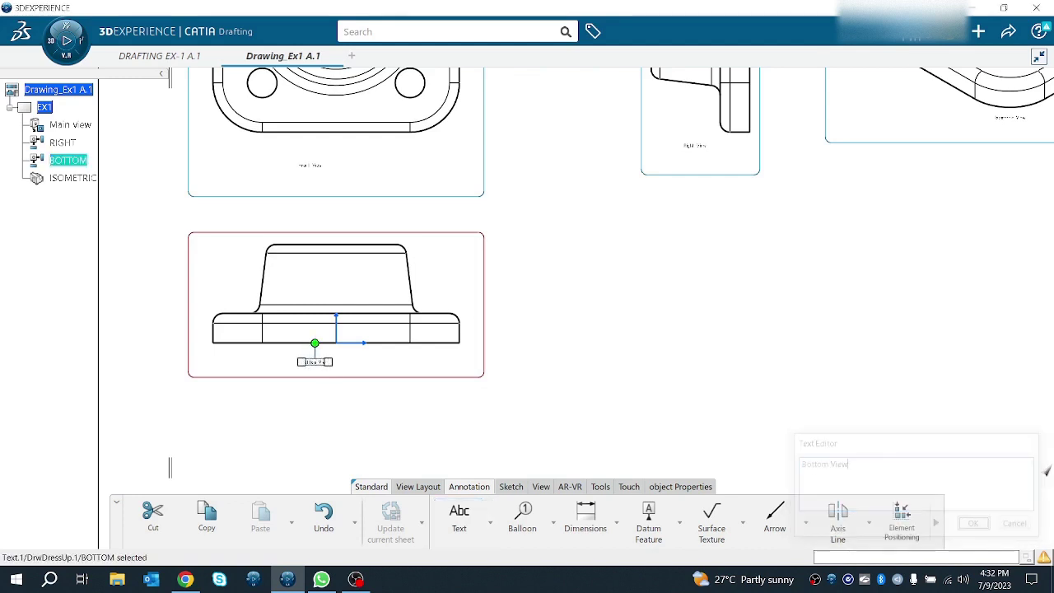
pyautogui.click(647, 375)
pyautogui.moveTo(581, 364); pyautogui.dragTo(477, 437, button='middle')
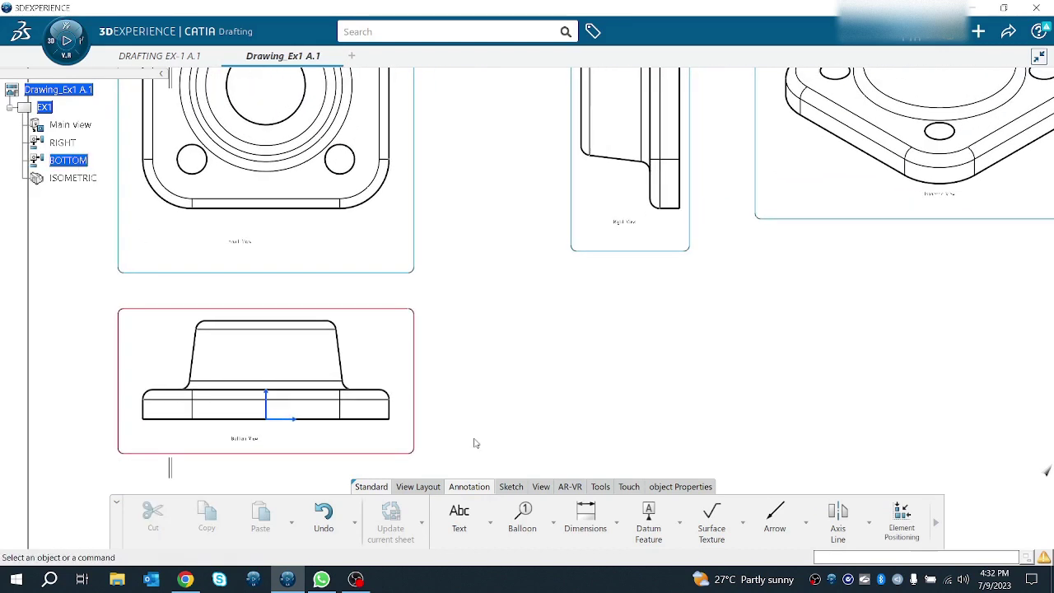
pyautogui.click(489, 530)
pyautogui.click(352, 273)
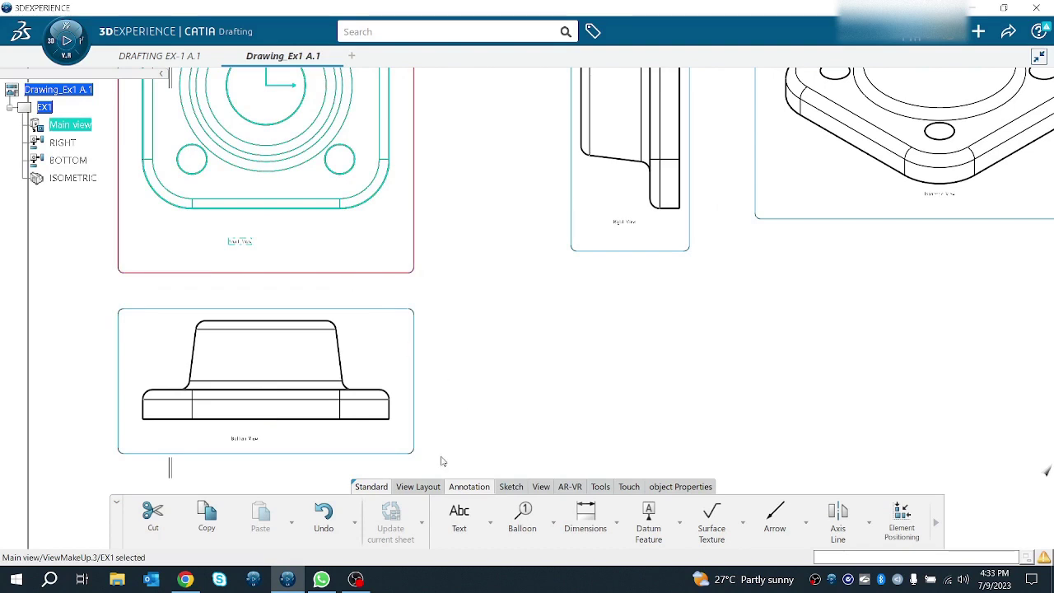
pyautogui.click(414, 425)
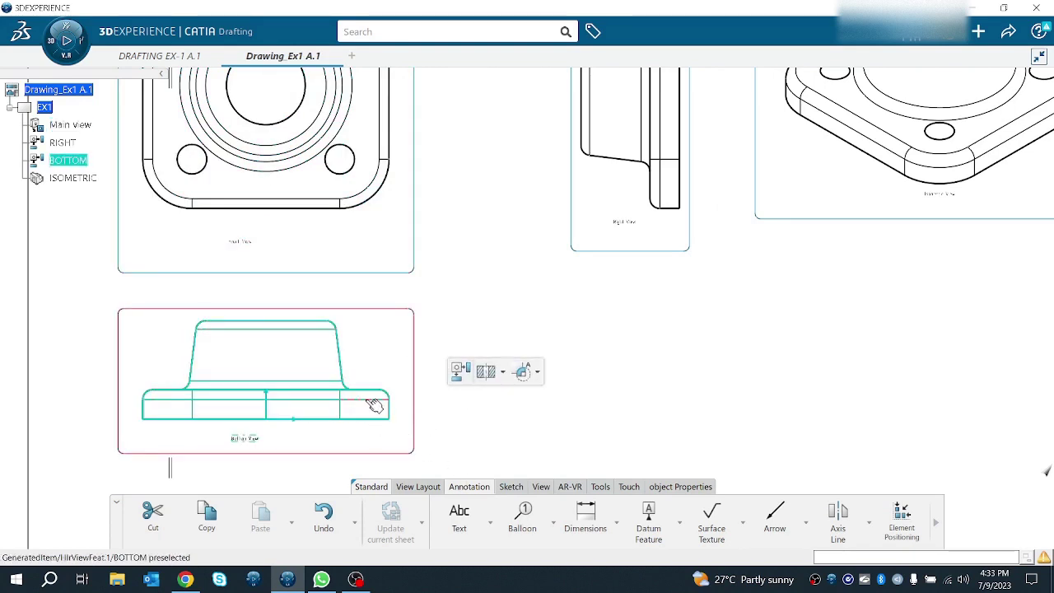
# Add the leader text "Text 1 with lader" pointing to the base flange's upper edge in the bottom view, and shift the text slightly sideways.
pyautogui.moveTo(360, 391)
pyautogui.mouseDown(button='middle')
pyautogui.moveTo(360, 439)
pyautogui.moveTo(400, 395)
pyautogui.moveTo(471, 266)
pyautogui.mouseUp(button='middle')
pyautogui.click(395, 412)
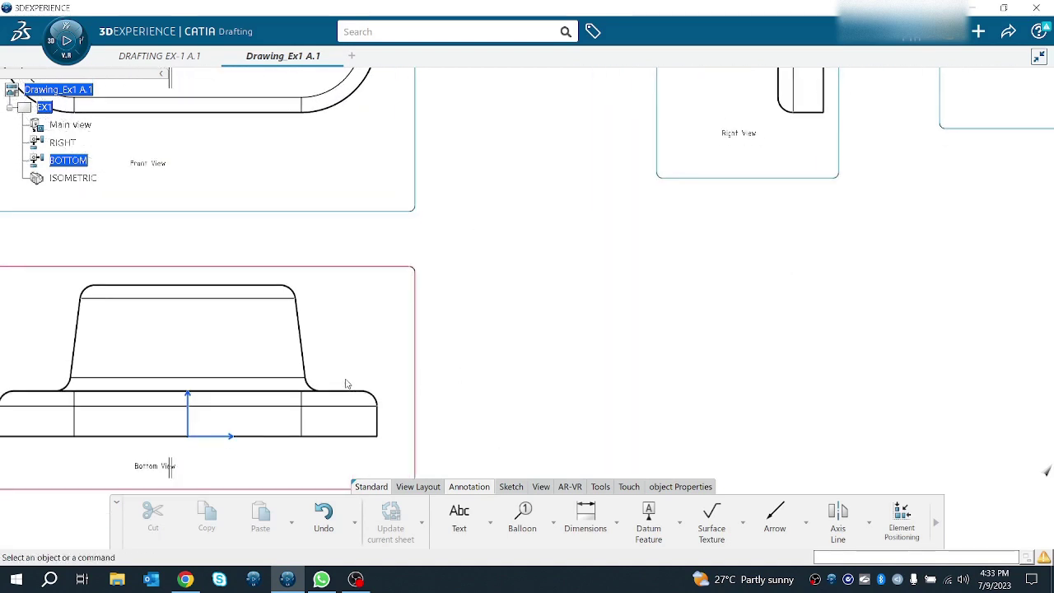
pyautogui.click(490, 524)
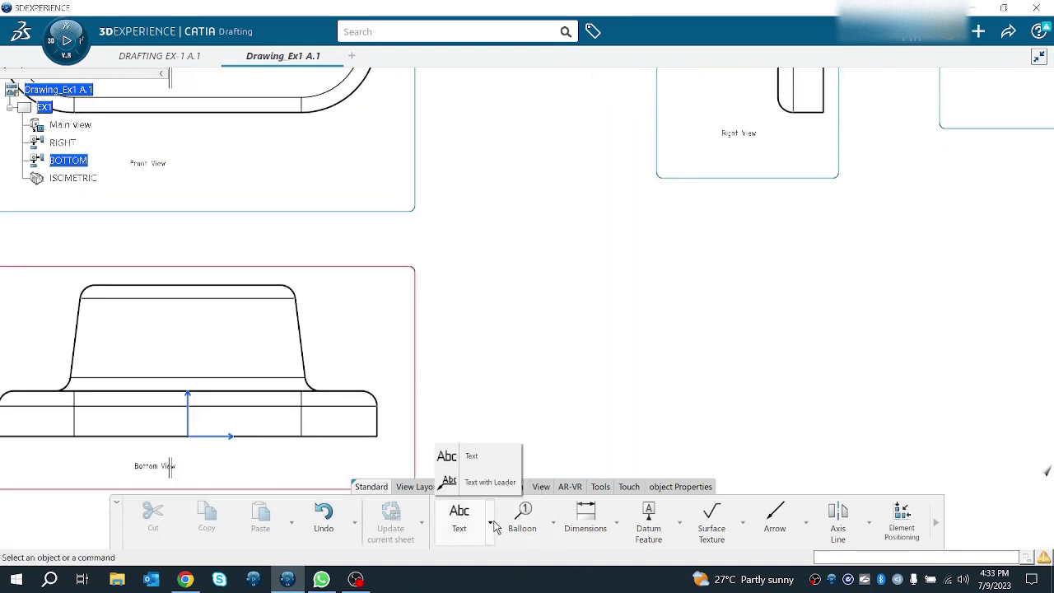
pyautogui.click(490, 482)
pyautogui.click(354, 390)
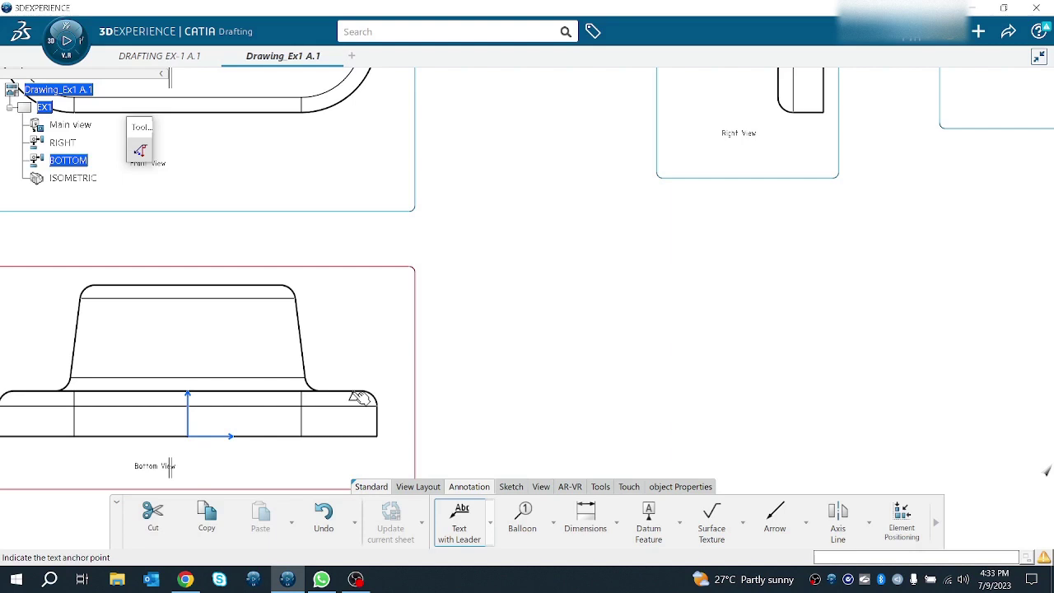
pyautogui.click(399, 321)
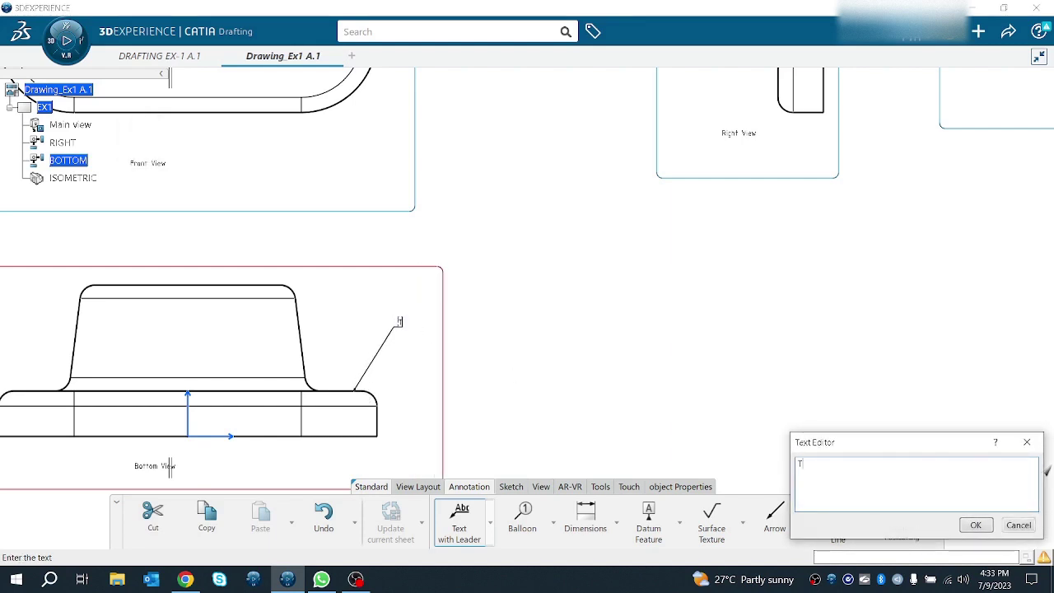
pyautogui.write('Text')
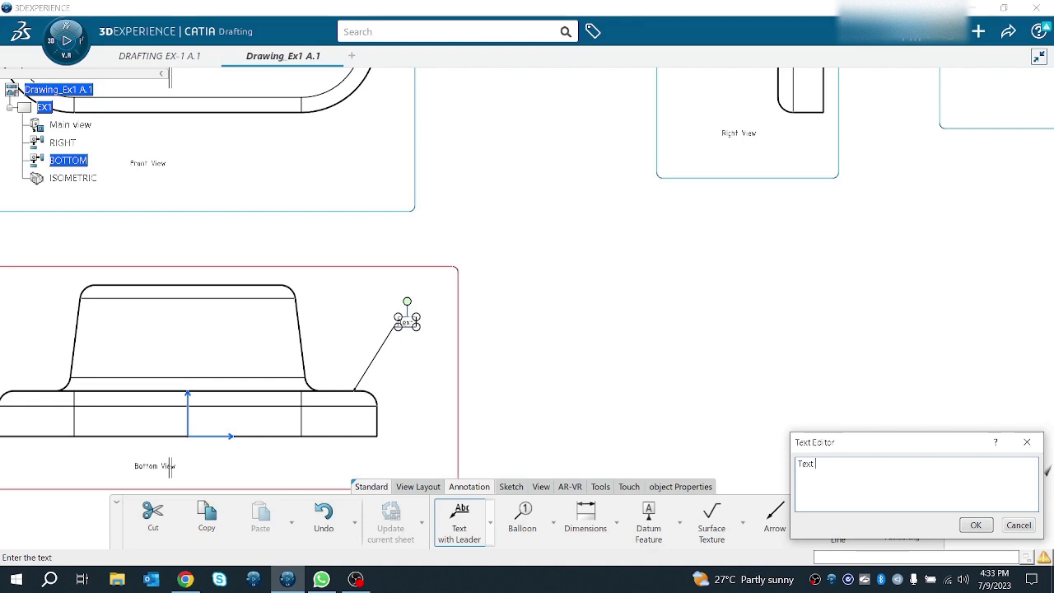
pyautogui.write(' 1 w')
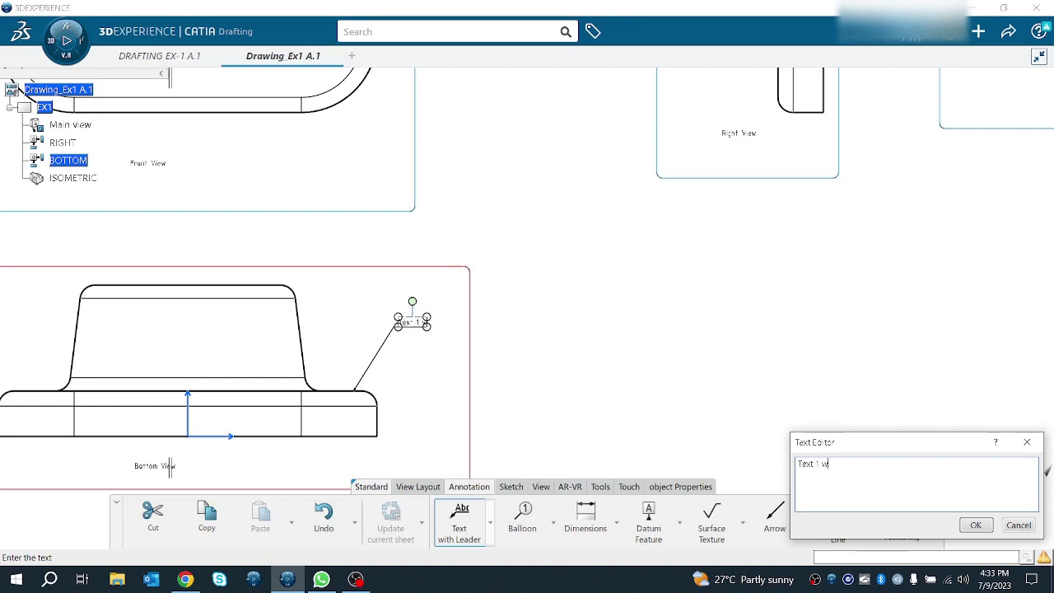
pyautogui.write('ith lader')
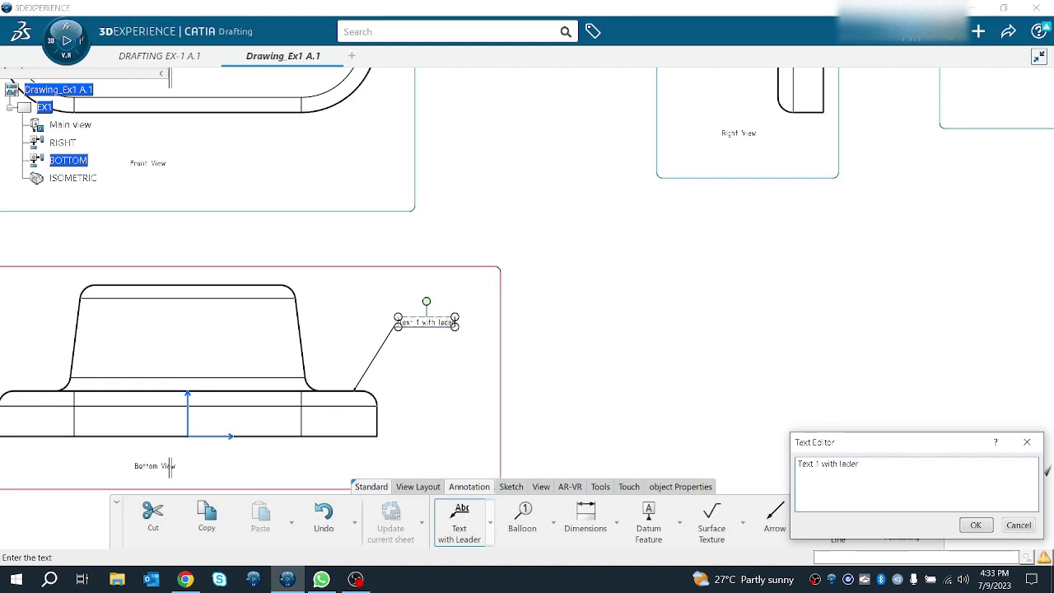
pyautogui.click(975, 524)
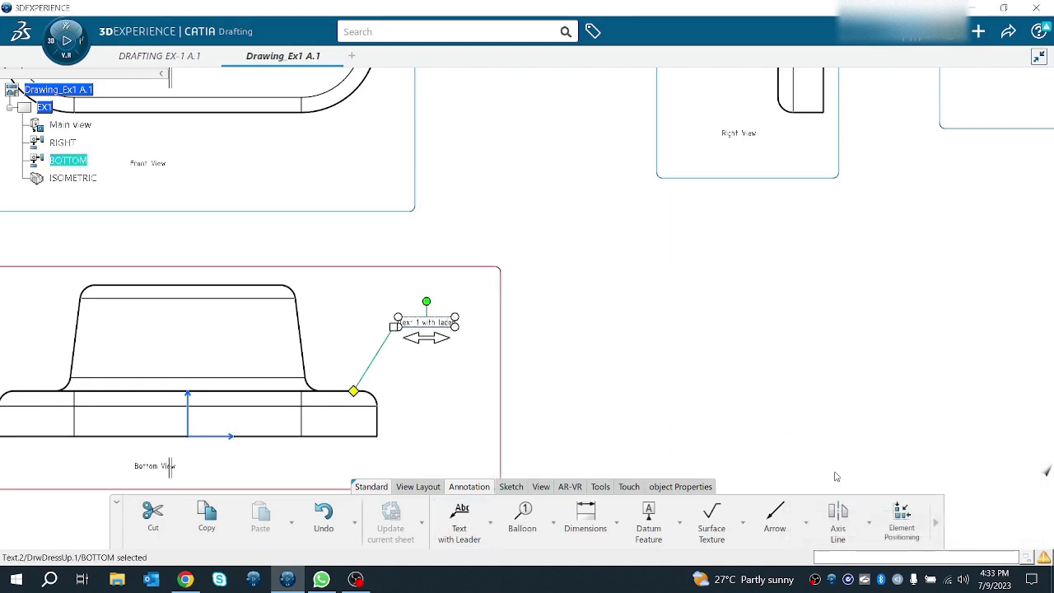
pyautogui.moveTo(425, 338)
pyautogui.mouseDown()
pyautogui.moveTo(466, 335)
pyautogui.moveTo(429, 338)
pyautogui.mouseUp()
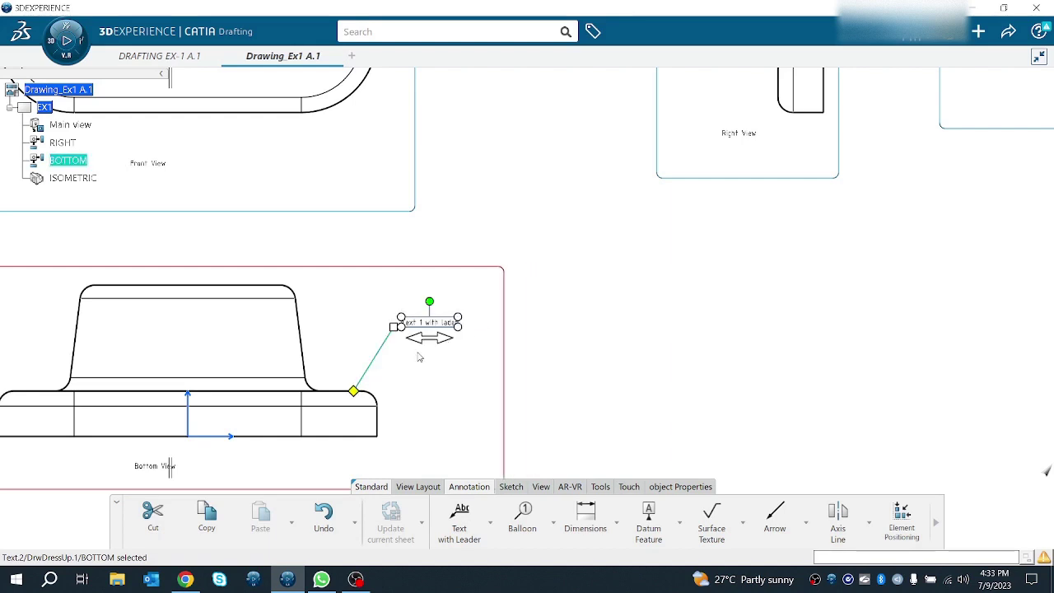
pyautogui.click(463, 362)
# Open the Drafting preferences and examine the Drawing page's standard, creation options and dress-up templates.
pyautogui.click(947, 33)
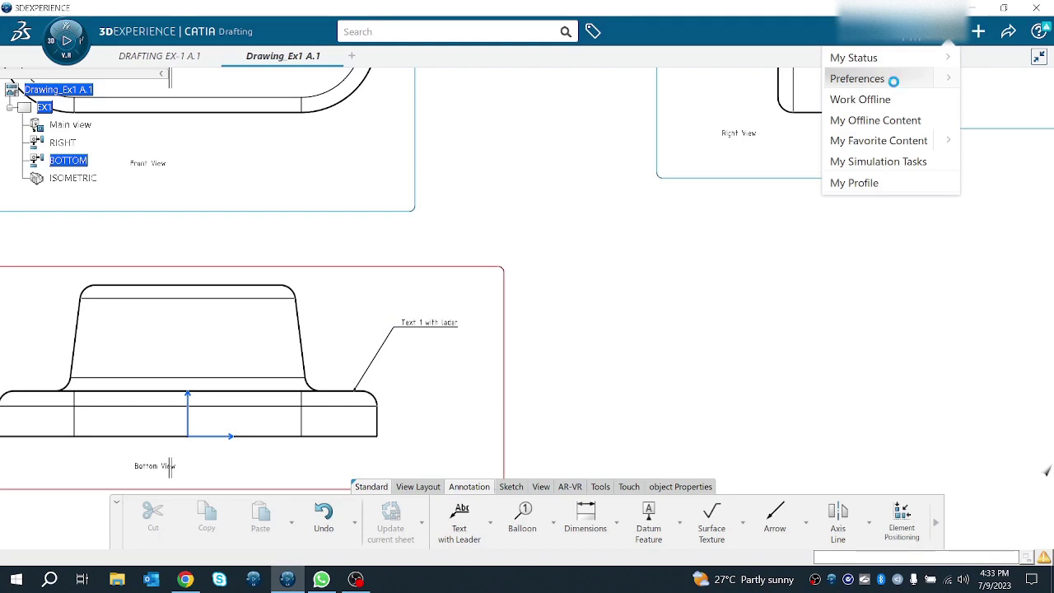
pyautogui.click(893, 82)
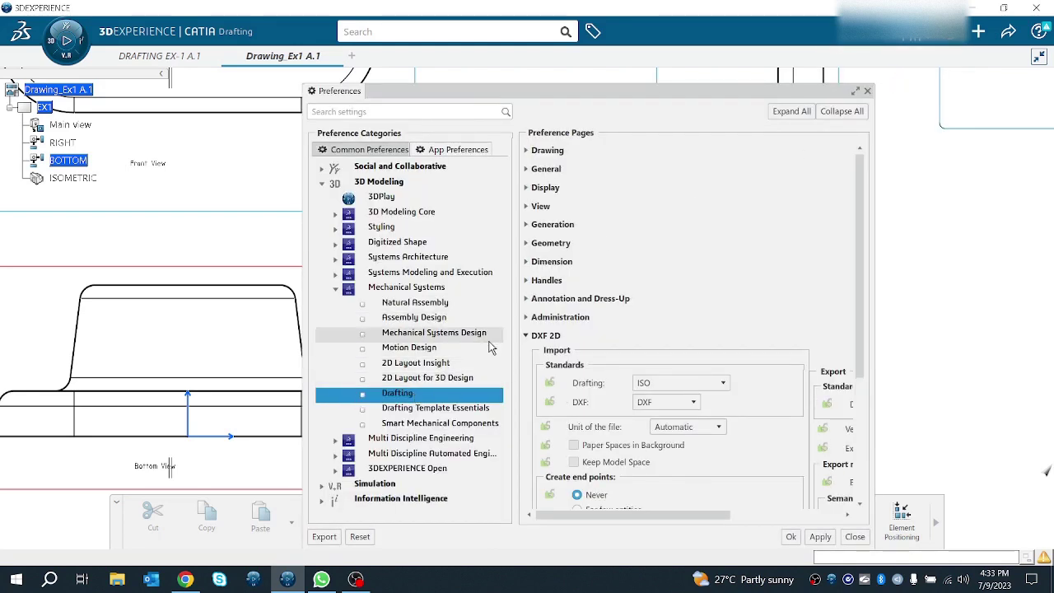
pyautogui.scroll(-1, 585, 243)
pyautogui.scroll(1, 569, 206)
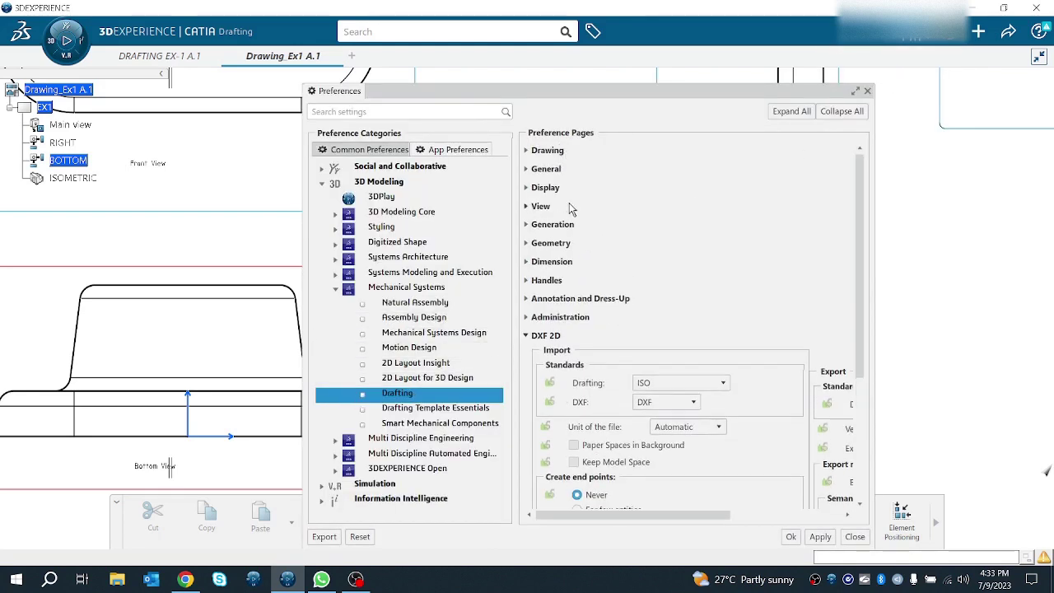
pyautogui.click(528, 152)
pyautogui.scroll(-1, 630, 241)
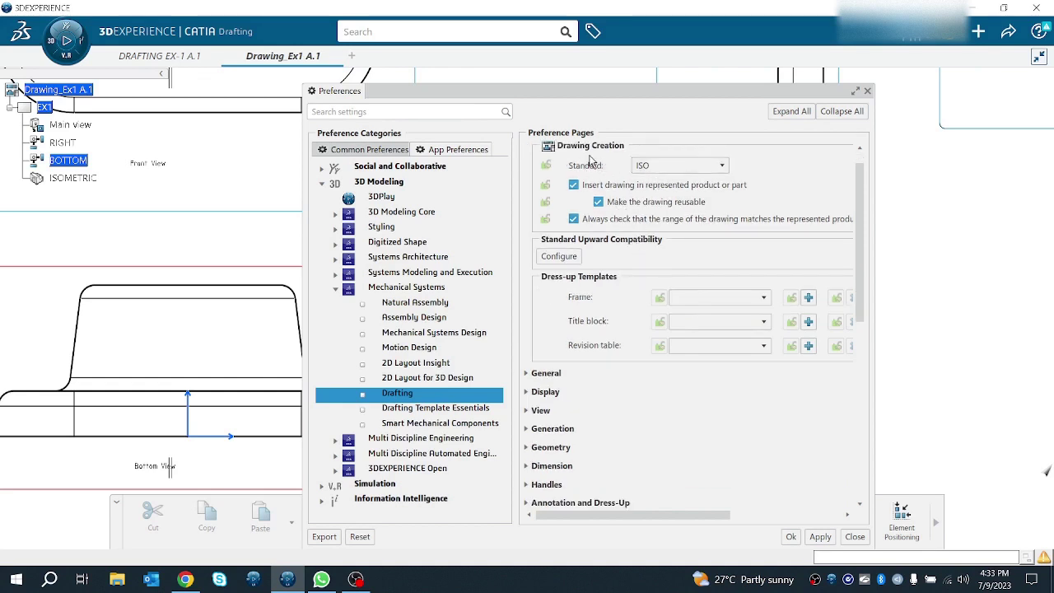
pyautogui.scroll(-2, 600, 183)
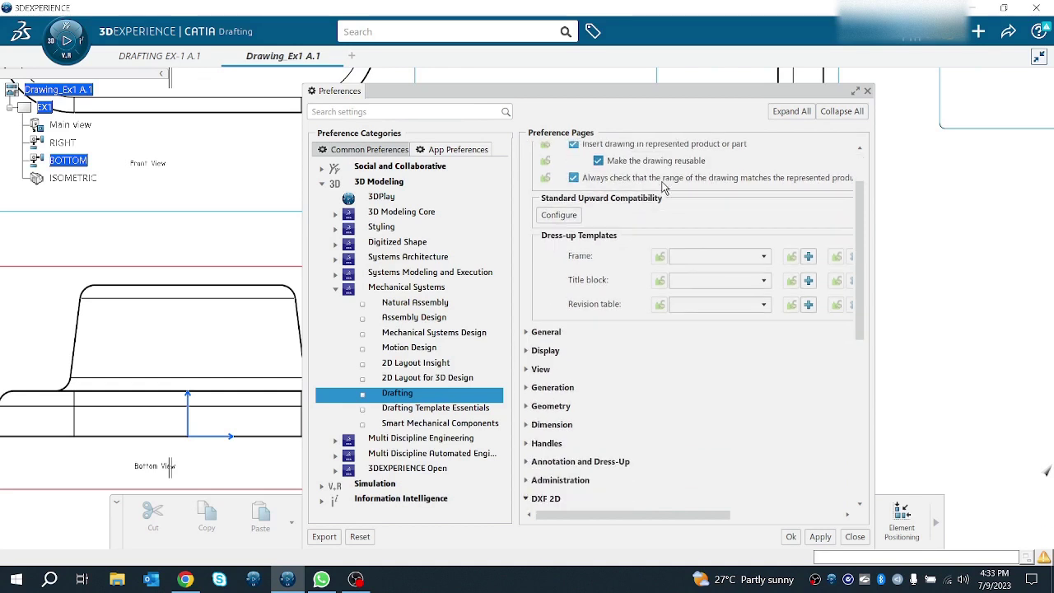
# Examine the General and Display pages of the Drafting preferences, including view axis, paper unit and elements analysis settings.
pyautogui.click(547, 334)
pyautogui.scroll(-13, 576, 346)
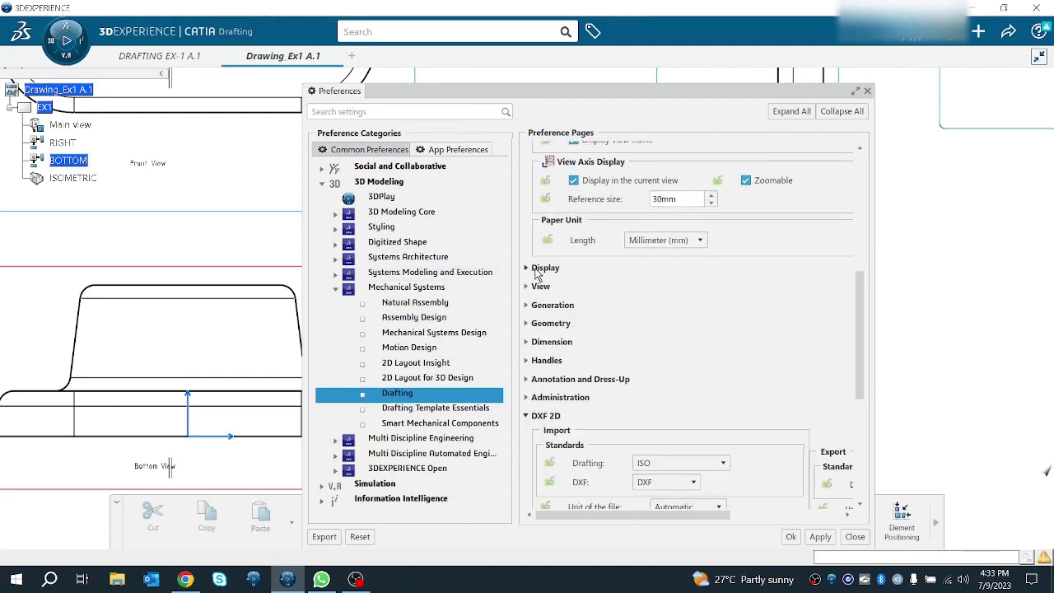
pyautogui.click(529, 269)
pyautogui.scroll(-7, 606, 310)
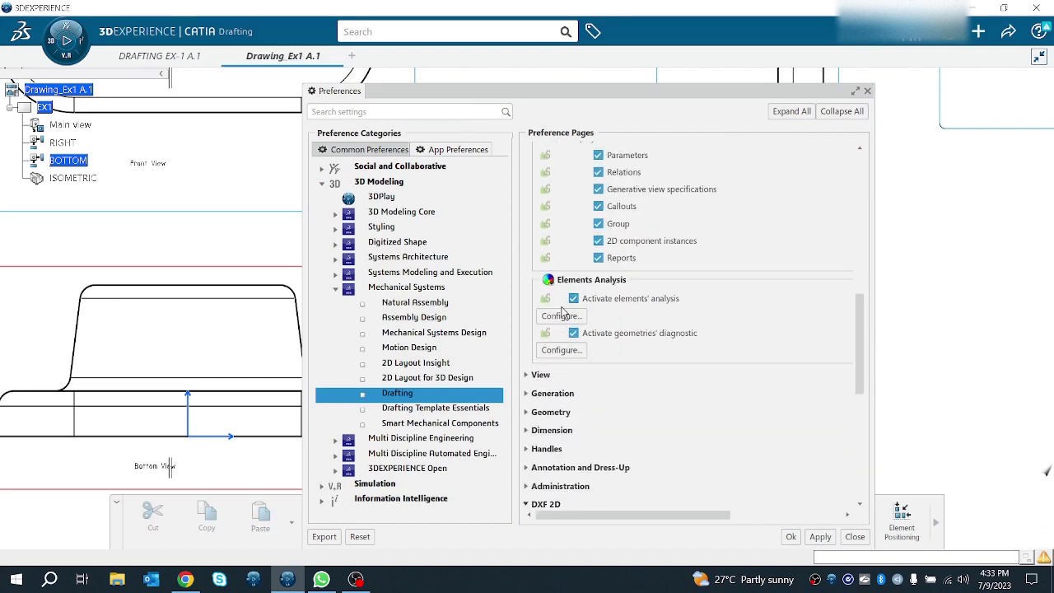
pyautogui.scroll(-4, 553, 333)
# Examine the View page of the Drafting preferences, covering geometry generation, view generation, clipping and broken view options.
pyautogui.click(594, 317)
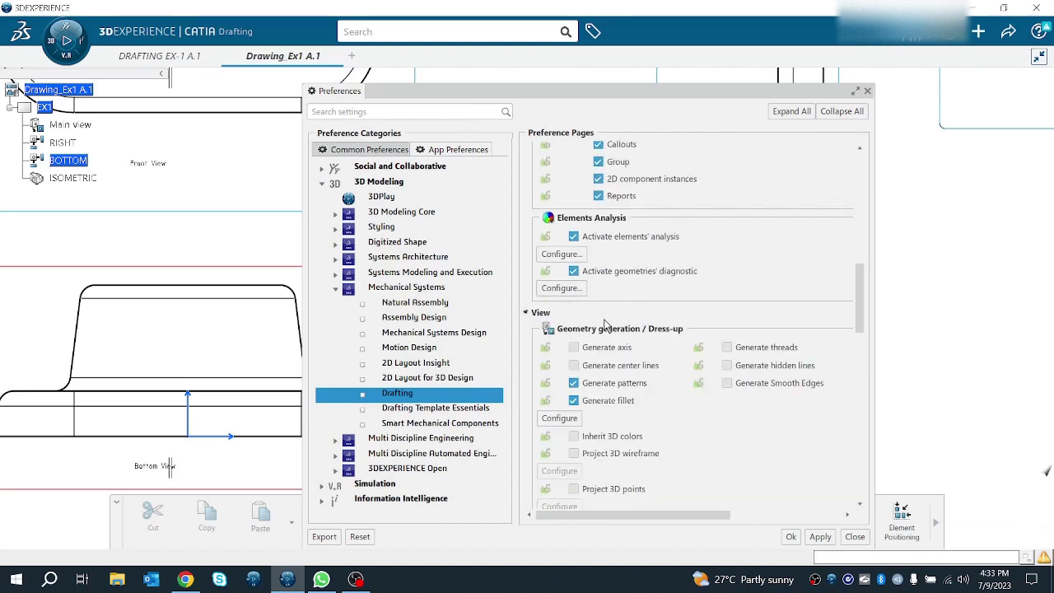
pyautogui.scroll(-4, 609, 312)
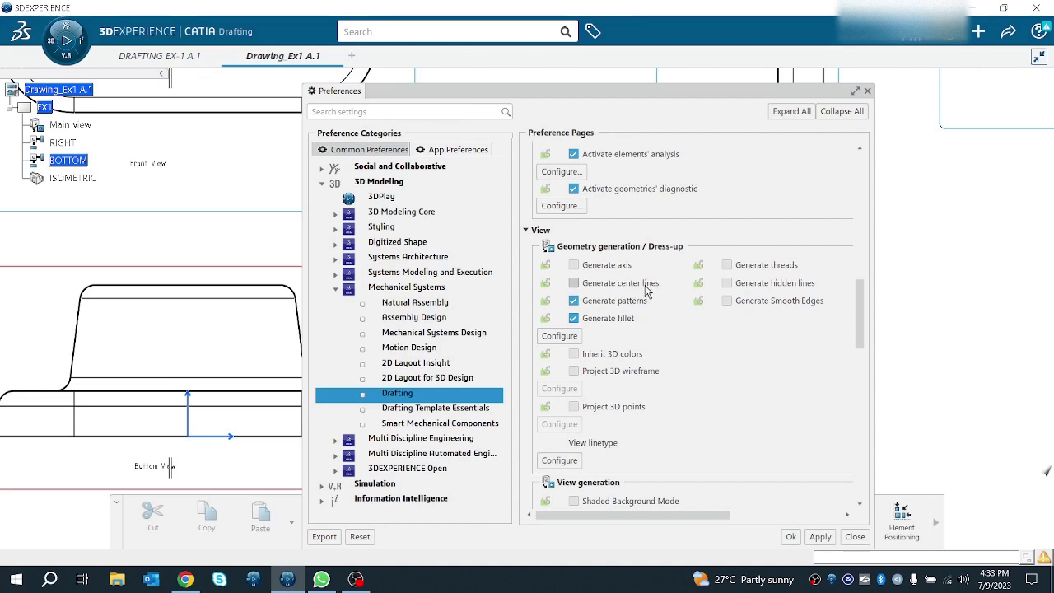
pyautogui.scroll(-1, 656, 289)
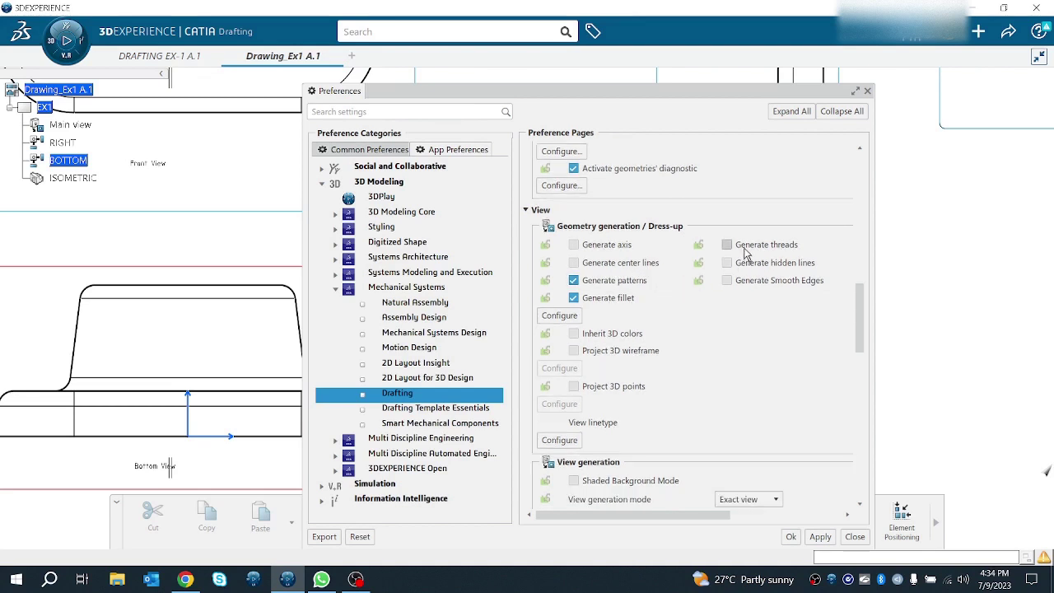
pyautogui.scroll(-4, 631, 304)
pyautogui.scroll(-2, 632, 304)
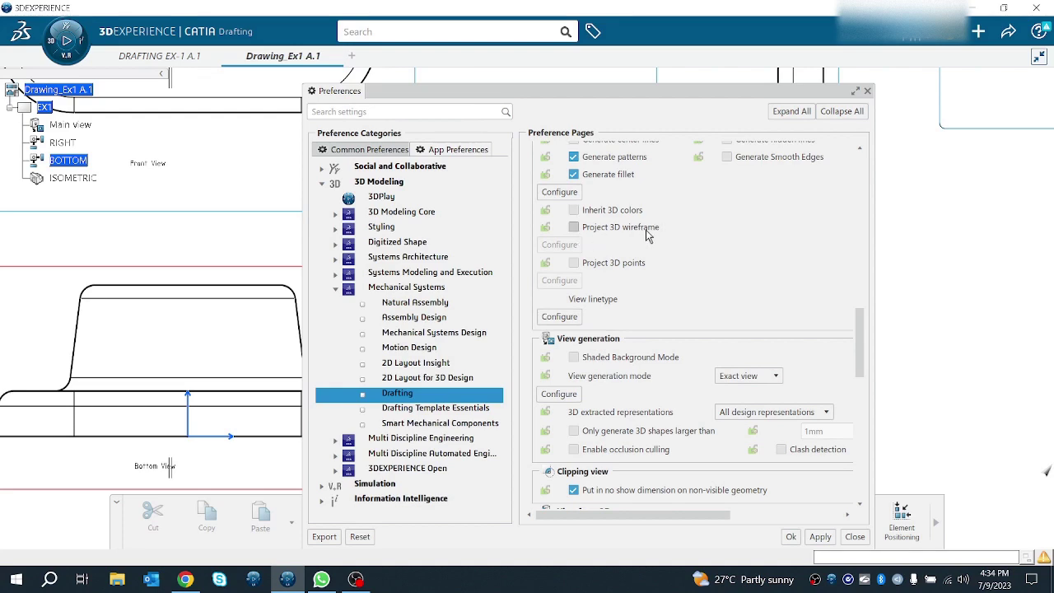
pyautogui.scroll(-5, 647, 235)
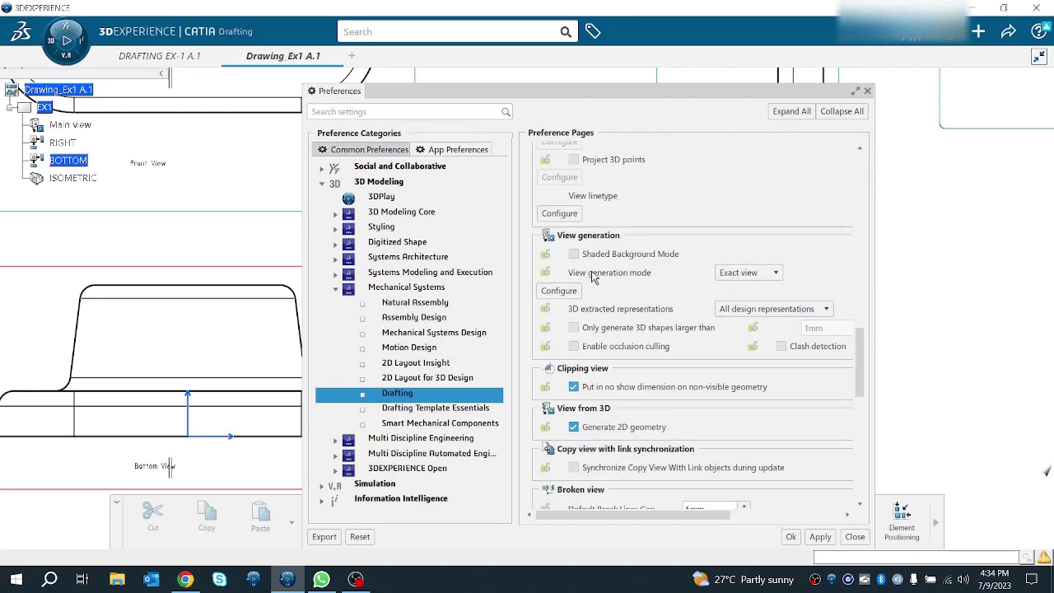
pyautogui.scroll(-7, 626, 297)
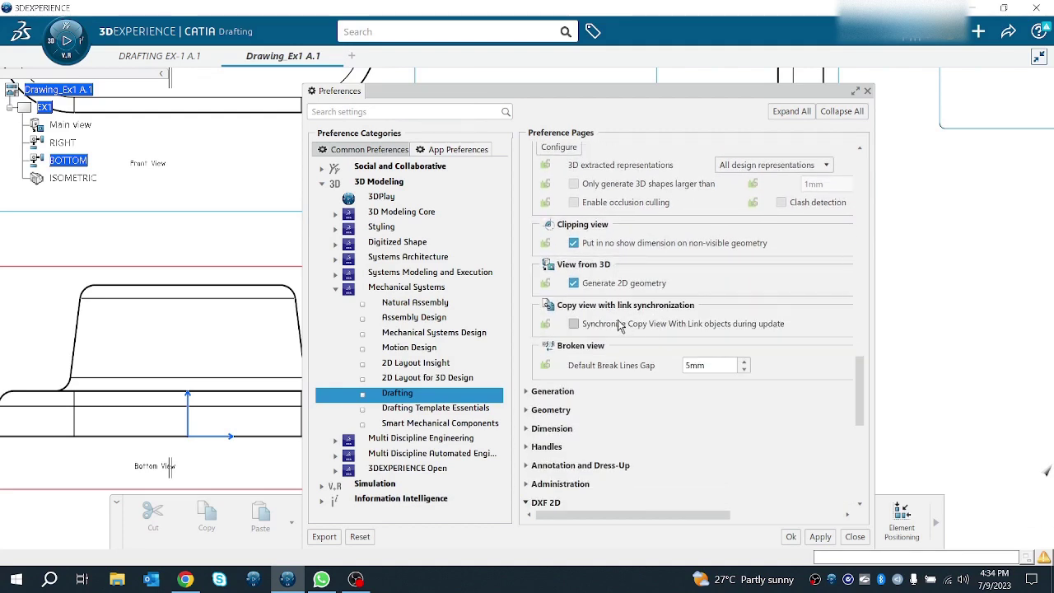
# Examine the Generation, Geometry and DXF 2D pages of the Drafting preferences.
pyautogui.scroll(-3, 620, 326)
pyautogui.click(545, 329)
pyautogui.scroll(-20, 539, 350)
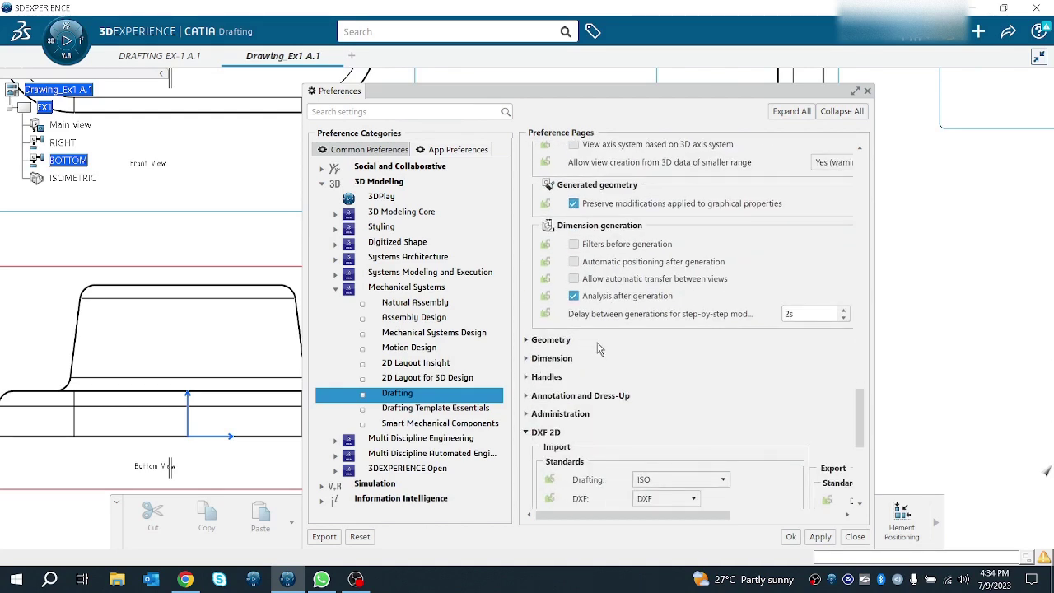
pyautogui.click(599, 346)
pyautogui.scroll(-20, 599, 349)
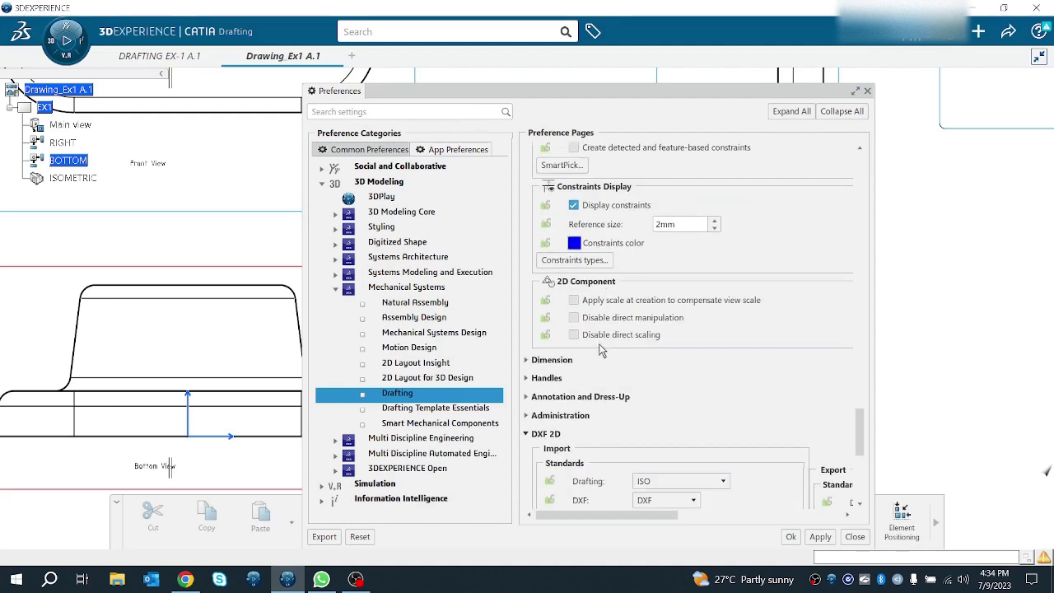
pyautogui.scroll(-14, 599, 349)
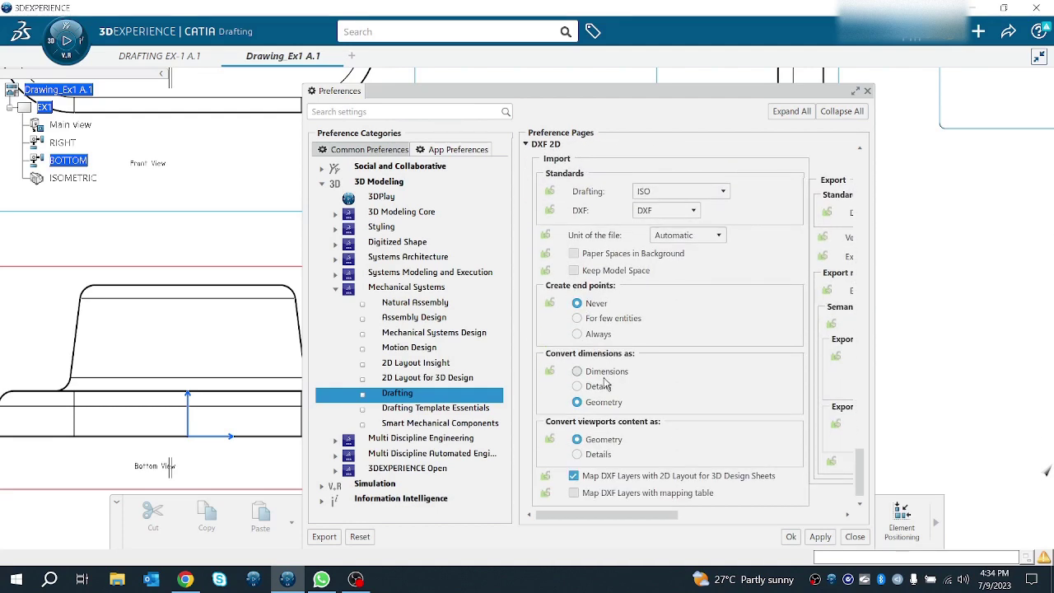
pyautogui.moveTo(583, 515); pyautogui.dragTo(421, 448)
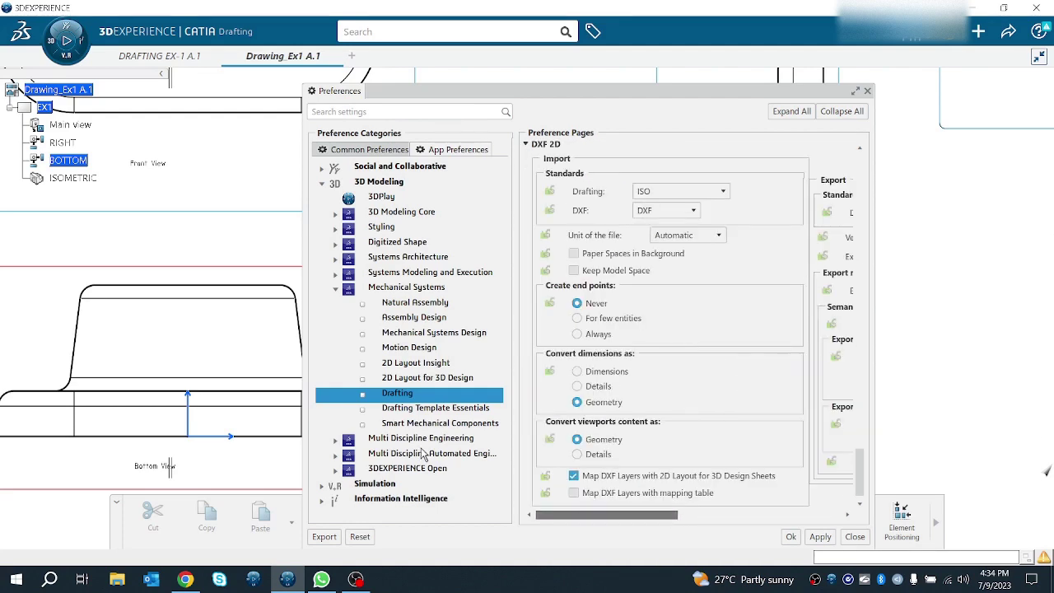
# Examine the Annotation and Dress-Up page of the Drafting preferences, covering annotation creation, legend table, table and area fill options.
pyautogui.scroll(4, 548, 292)
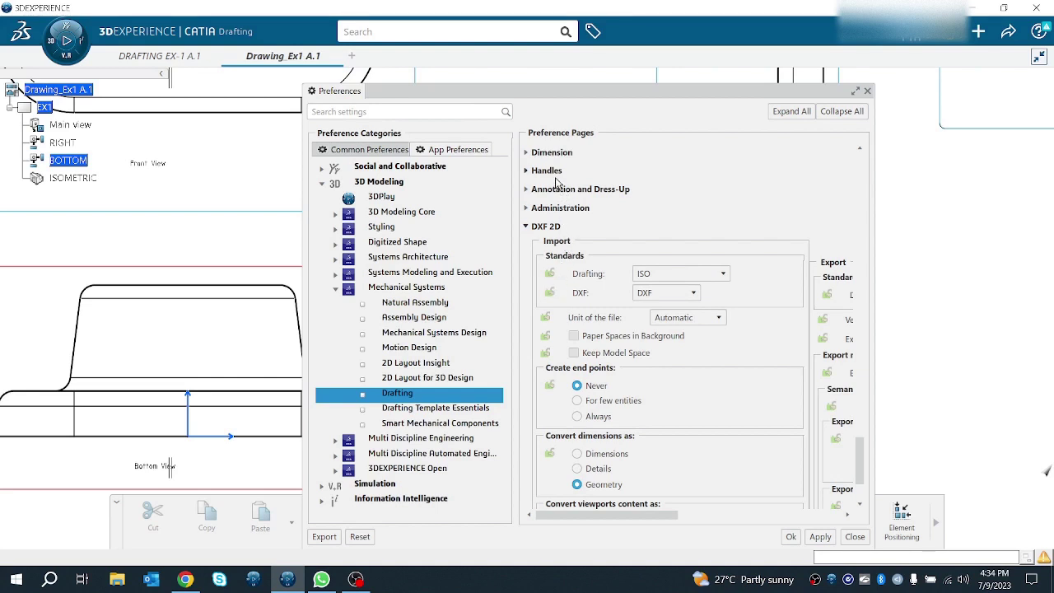
pyautogui.click(555, 190)
pyautogui.scroll(-1, 587, 298)
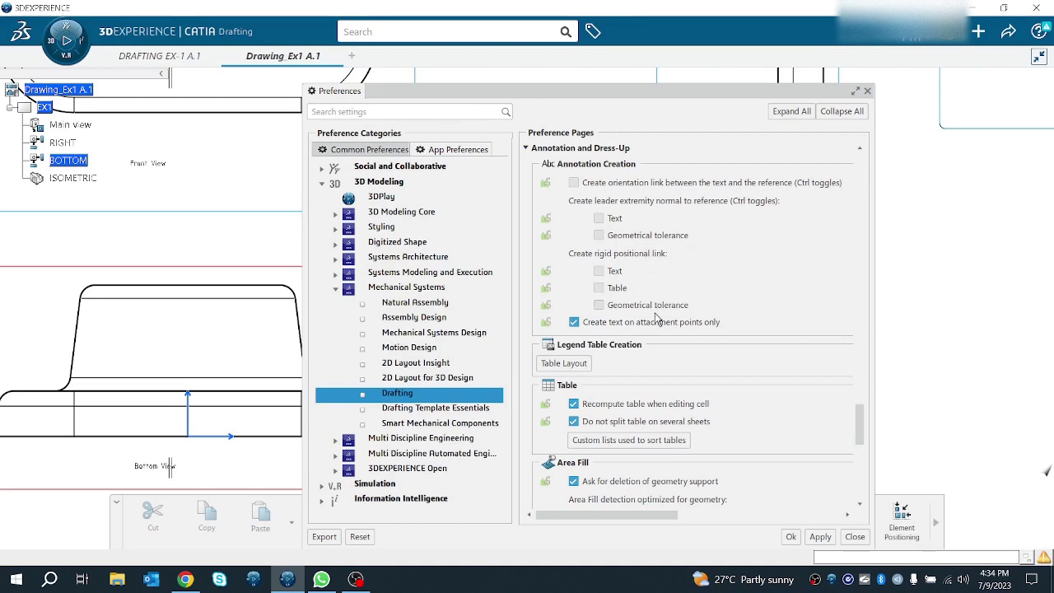
pyautogui.scroll(-4, 656, 317)
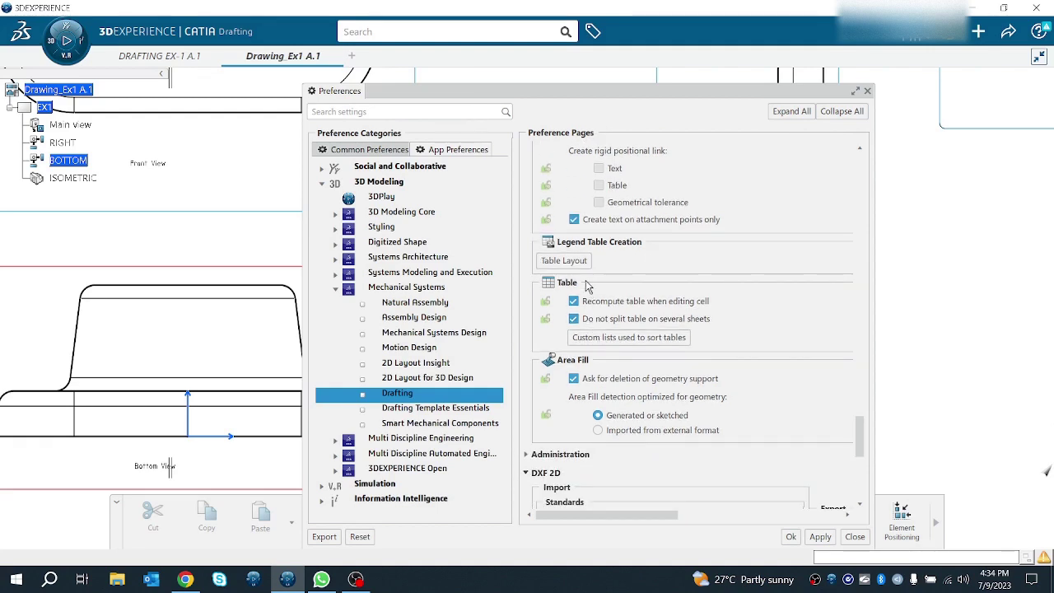
pyautogui.scroll(-5, 593, 292)
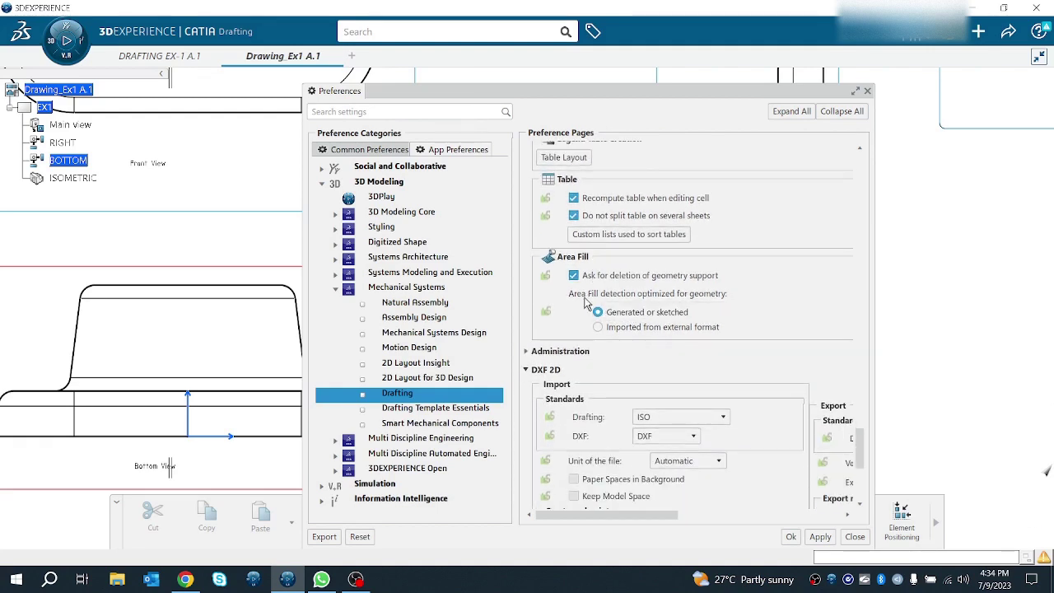
pyautogui.scroll(-2, 611, 361)
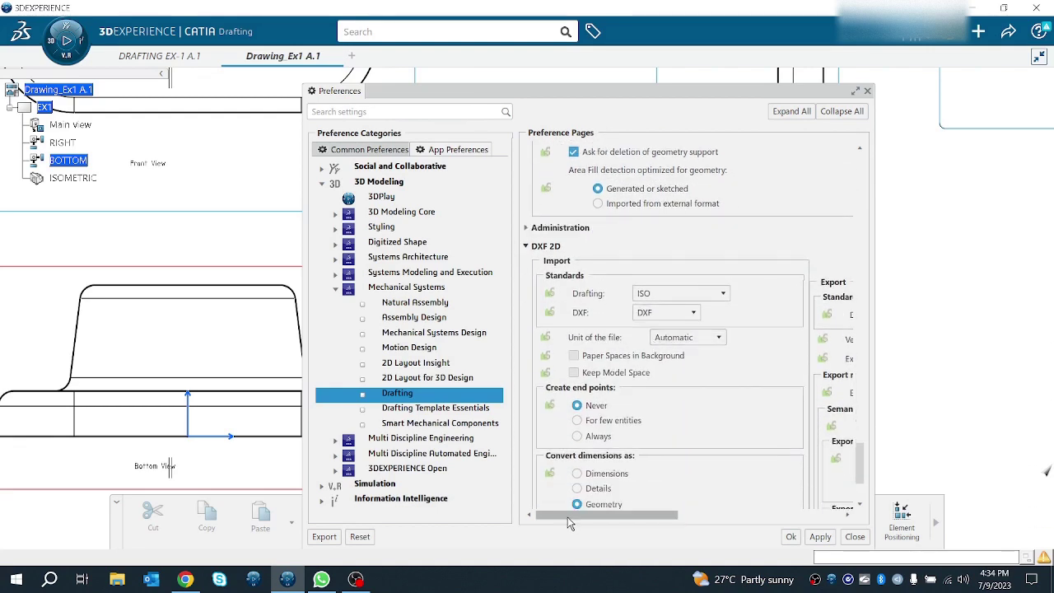
pyautogui.moveTo(573, 517)
pyautogui.mouseDown()
pyautogui.moveTo(711, 517)
pyautogui.moveTo(574, 517)
pyautogui.mouseUp()
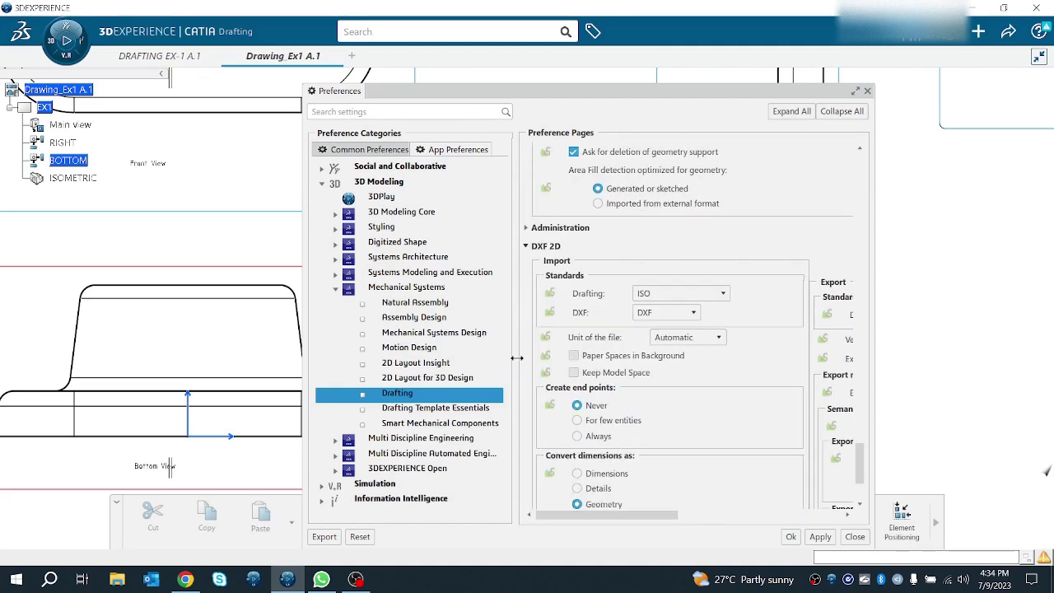
pyautogui.scroll(11, 531, 238)
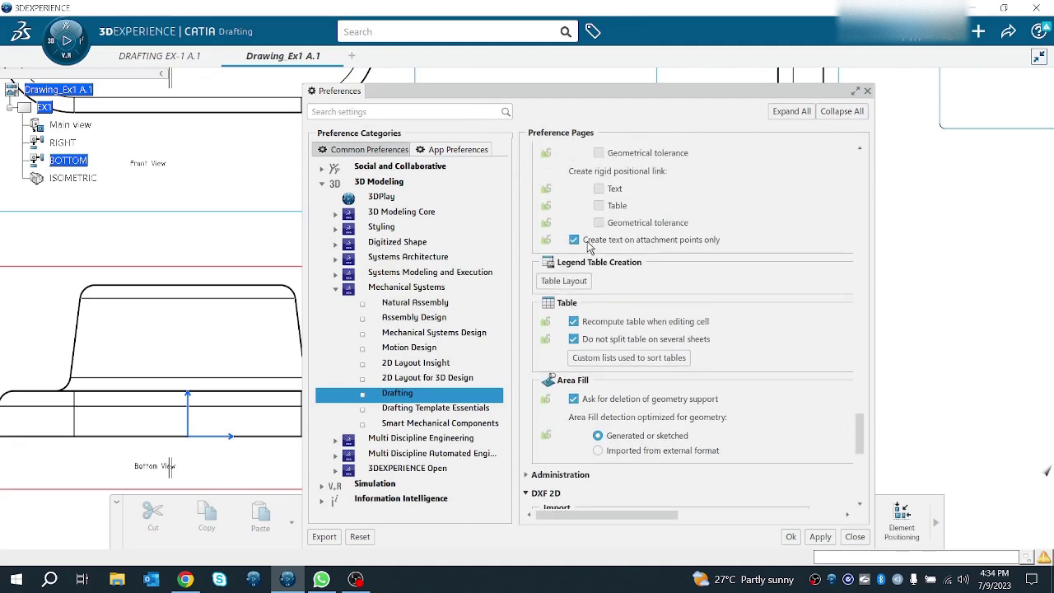
pyautogui.scroll(3, 589, 248)
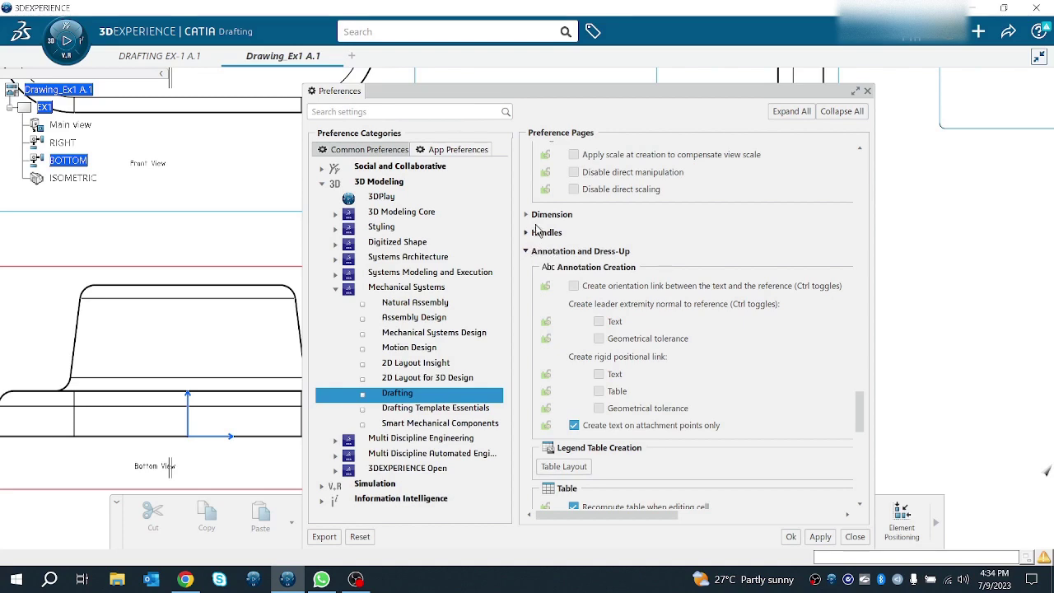
# Examine the Dimension page of the Drafting preferences, covering dimension creation, move and line-up options.
pyautogui.click(537, 217)
pyautogui.scroll(-1, 638, 299)
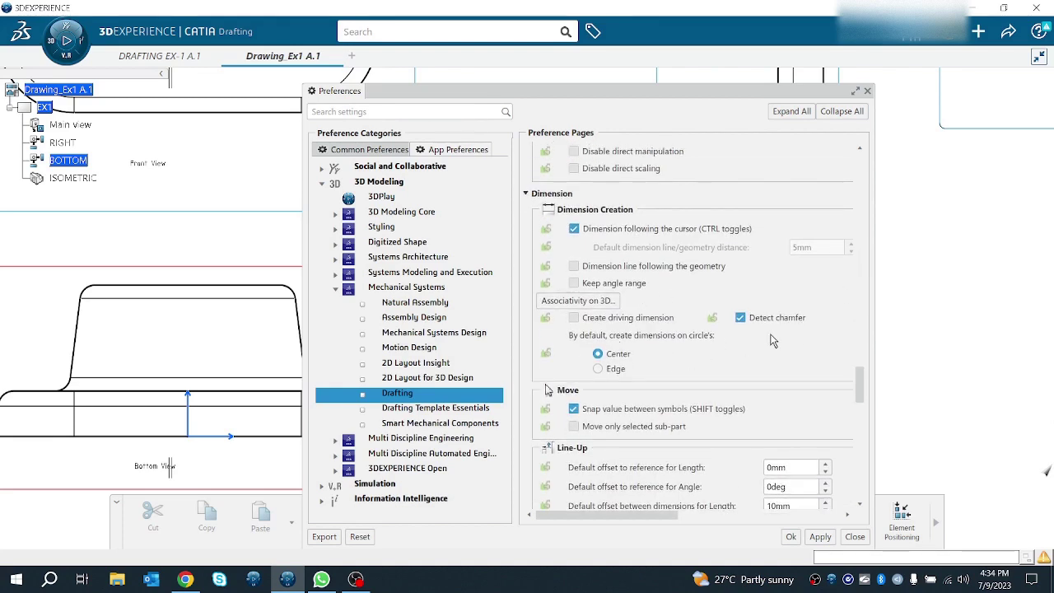
pyautogui.moveTo(649, 517)
pyautogui.mouseDown()
pyautogui.moveTo(787, 506)
pyautogui.moveTo(644, 503)
pyautogui.mouseUp()
pyautogui.scroll(-2, 577, 333)
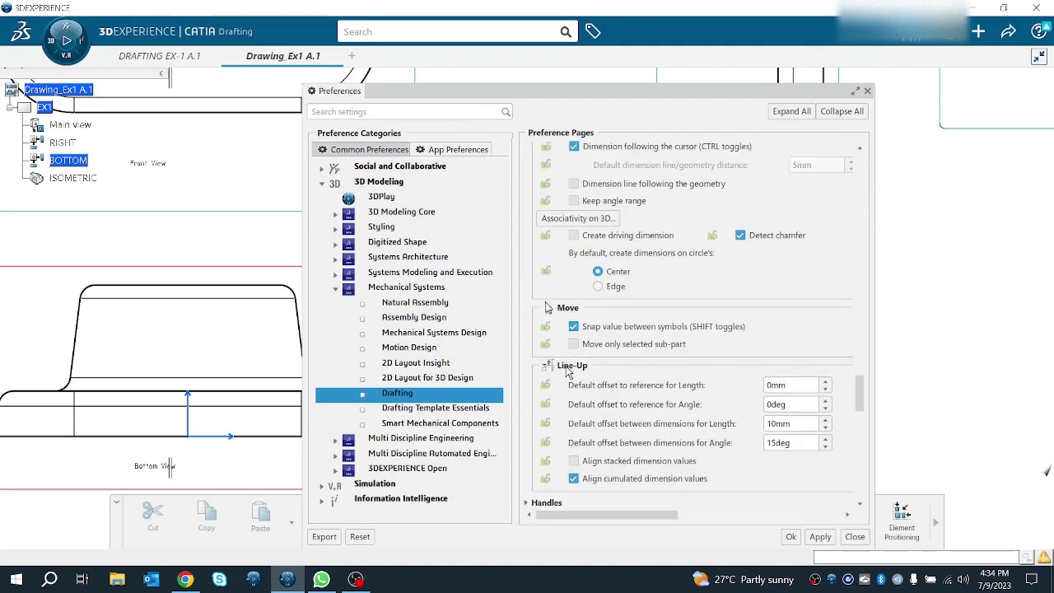
pyautogui.scroll(-4, 576, 374)
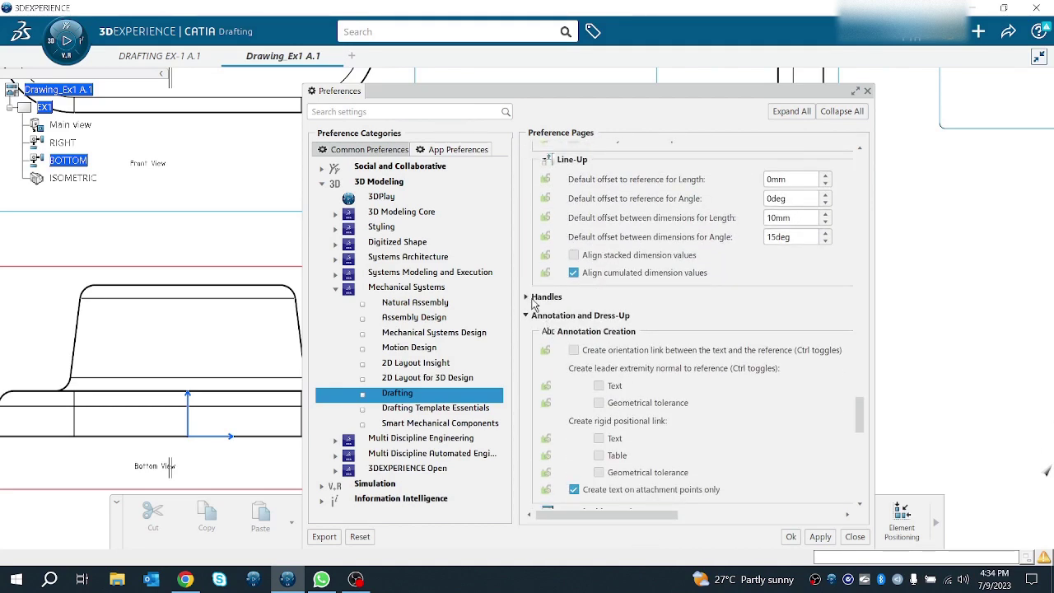
# On the Handles page of the Drafting preferences, enable the Insert text before and Insert text after handles for dimension creation.
pyautogui.click(532, 298)
pyautogui.scroll(-4, 655, 334)
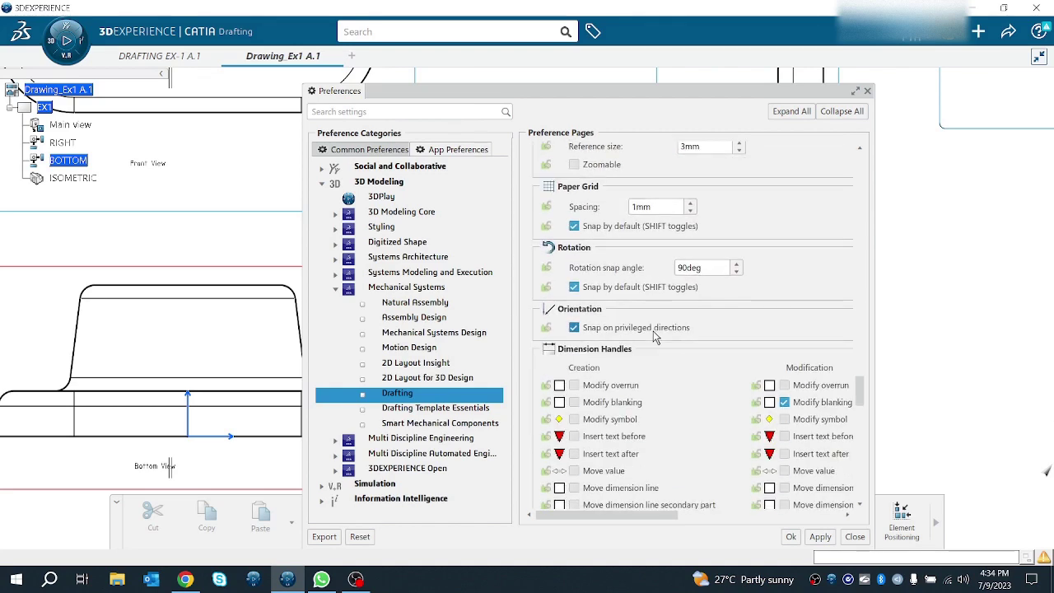
pyautogui.scroll(-4, 654, 338)
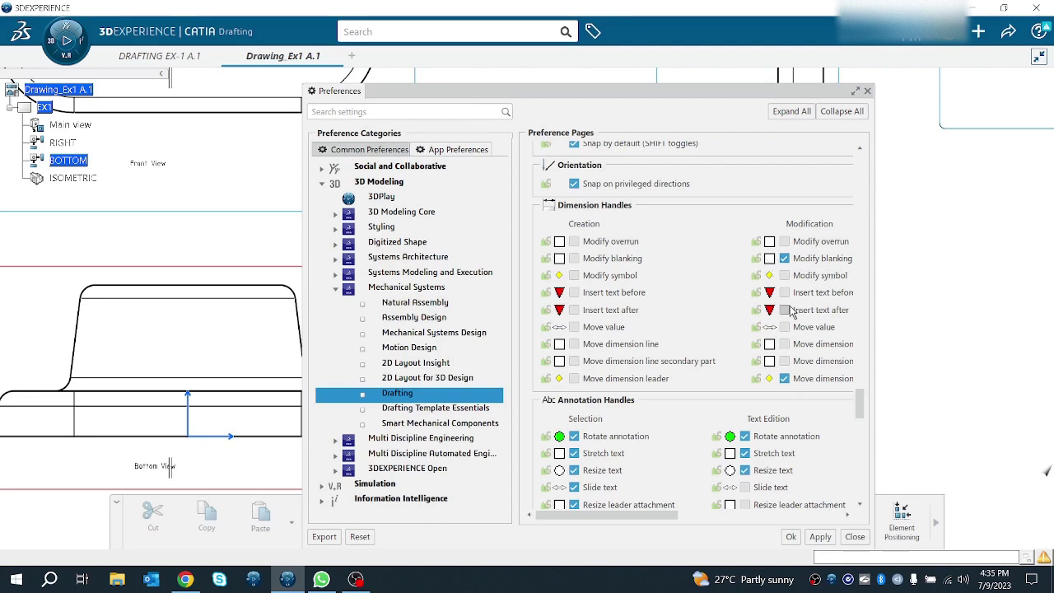
pyautogui.click(573, 293)
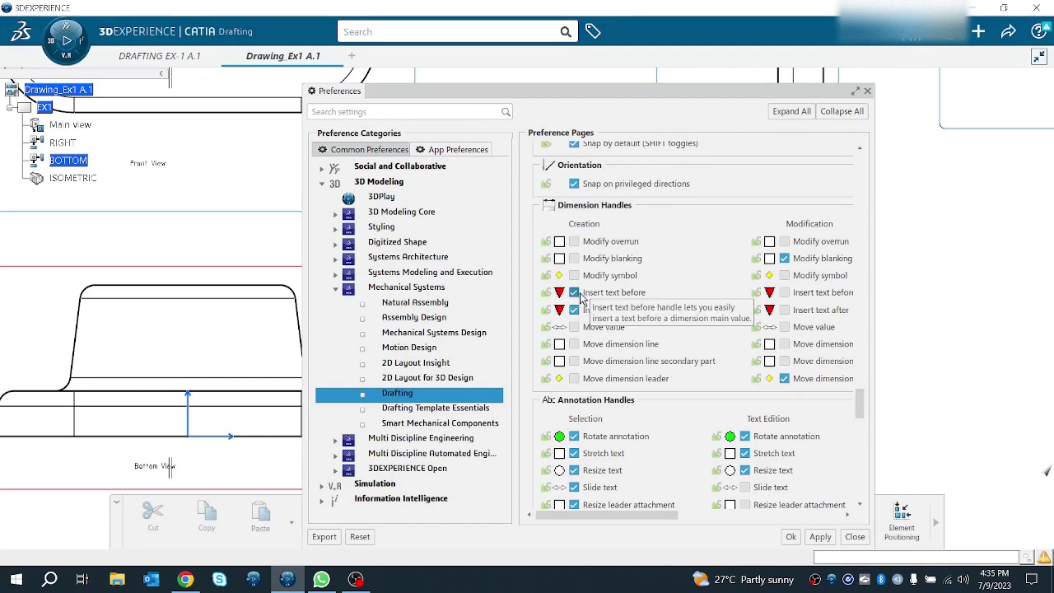
pyautogui.scroll(-4, 700, 371)
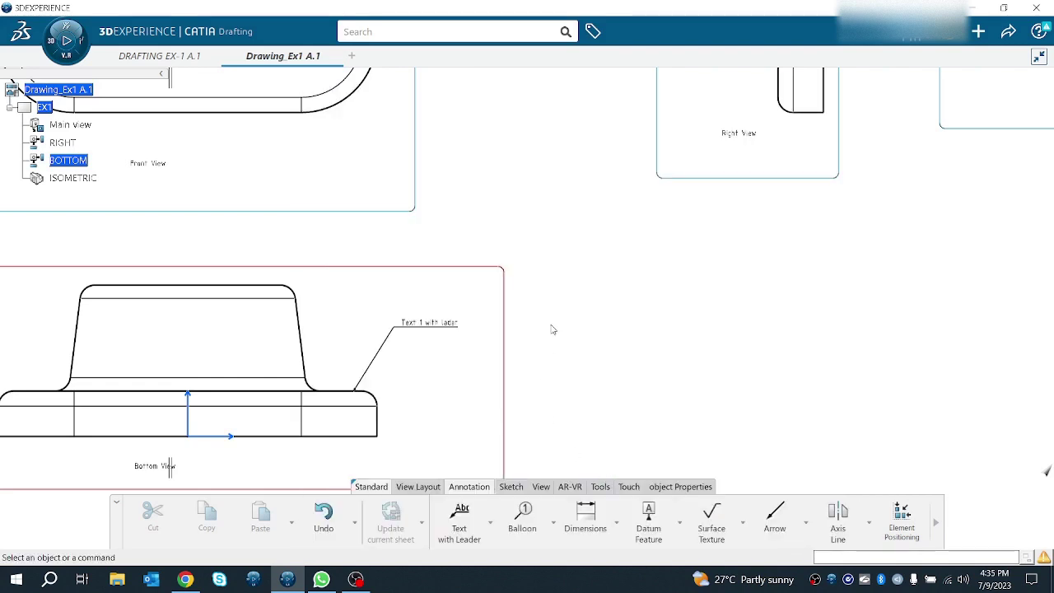
# Select the main, right, bottom and isometric views together and open their Generation properties.
pyautogui.moveTo(429, 232); pyautogui.dragTo(425, 305, button='middle')
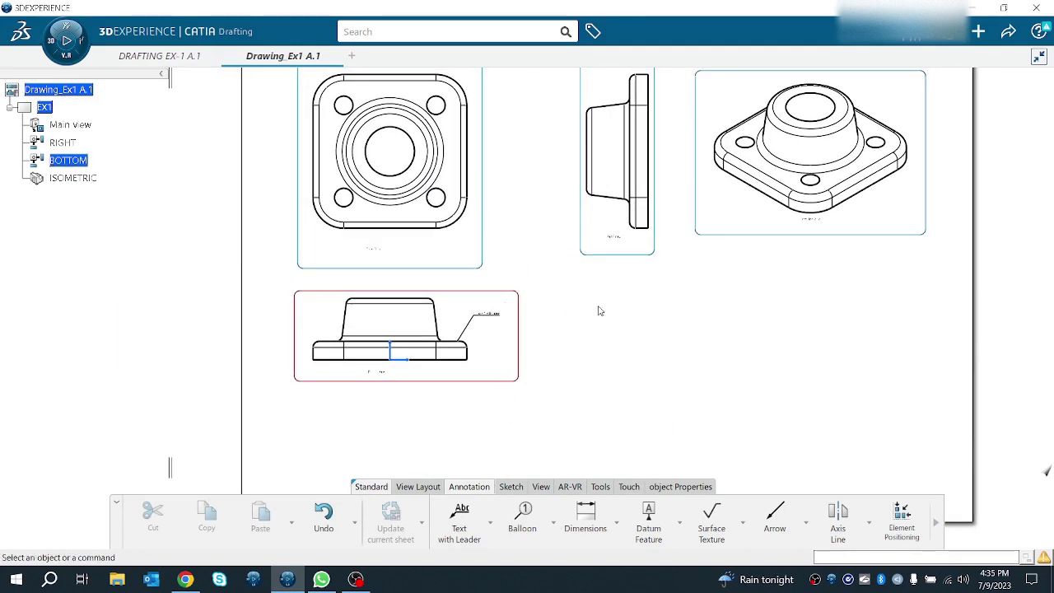
pyautogui.moveTo(600, 311)
pyautogui.mouseDown(button='middle')
pyautogui.moveTo(607, 278)
pyautogui.moveTo(590, 317)
pyautogui.moveTo(535, 329)
pyautogui.moveTo(533, 350)
pyautogui.mouseUp(button='middle')
pyautogui.click(70, 124)
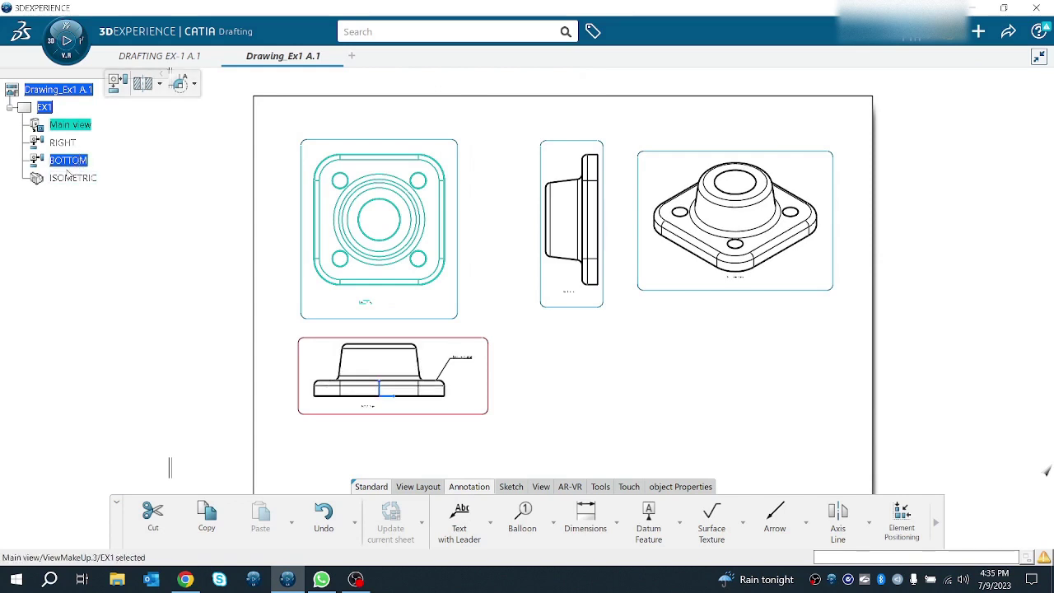
pyautogui.keyDown('shift'); pyautogui.click(74, 179); pyautogui.keyUp('shift')
pyautogui.rightClick(74, 180)
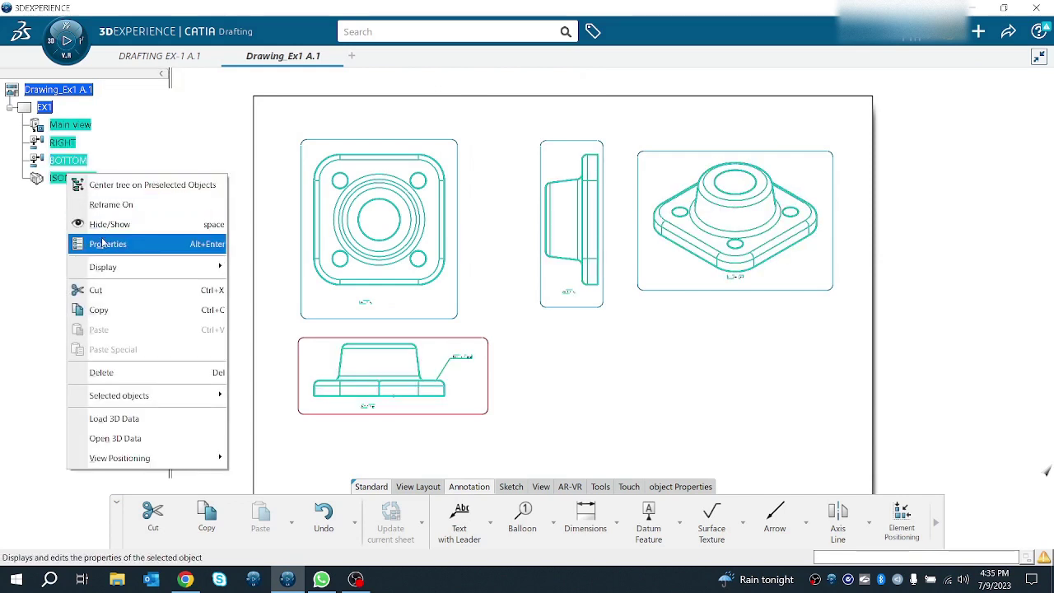
pyautogui.click(110, 244)
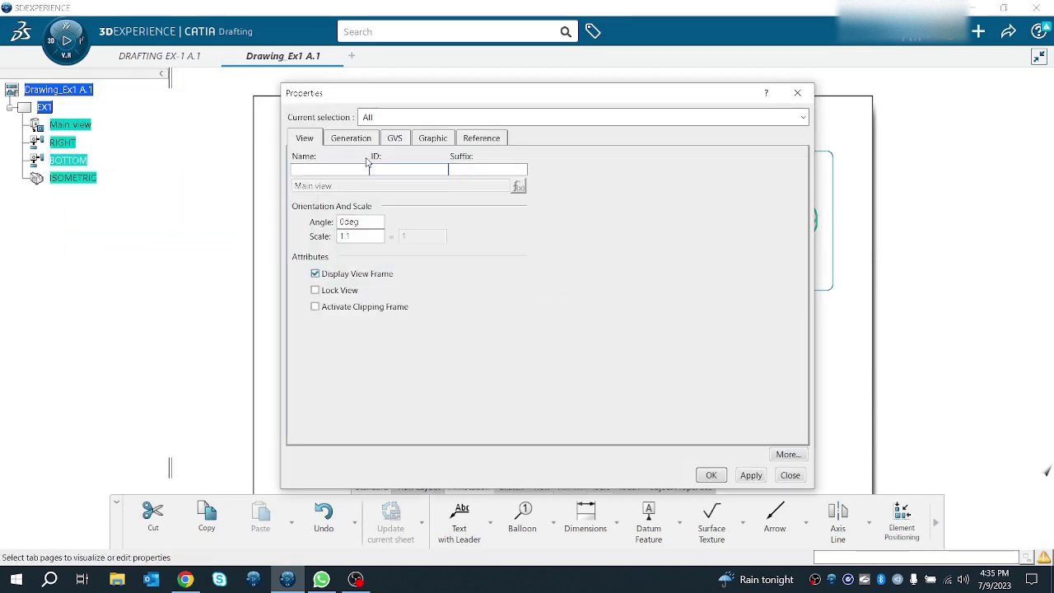
pyautogui.click(351, 138)
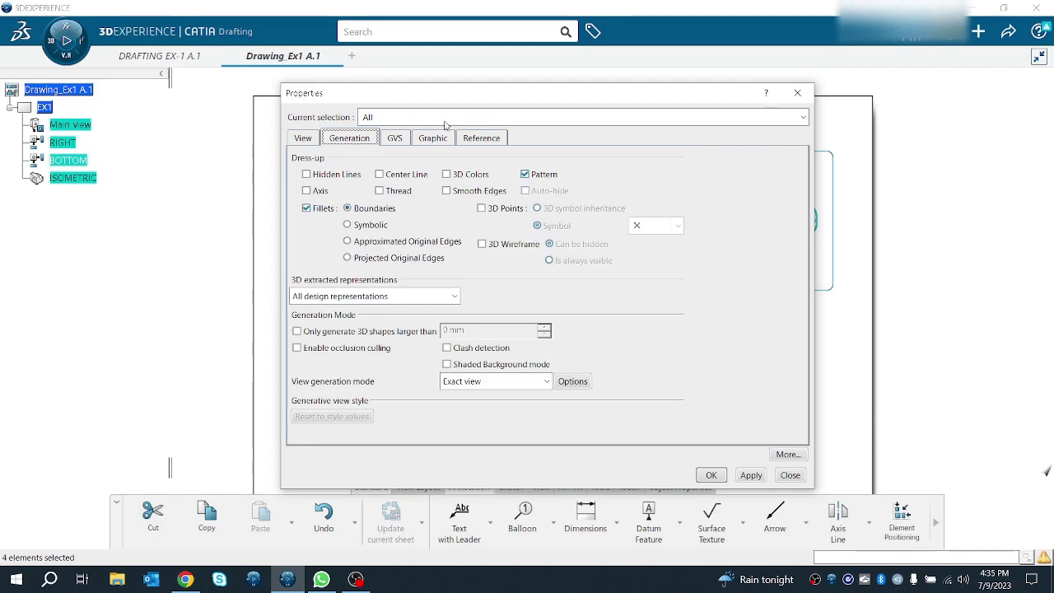
pyautogui.moveTo(467, 102); pyautogui.dragTo(773, 123)
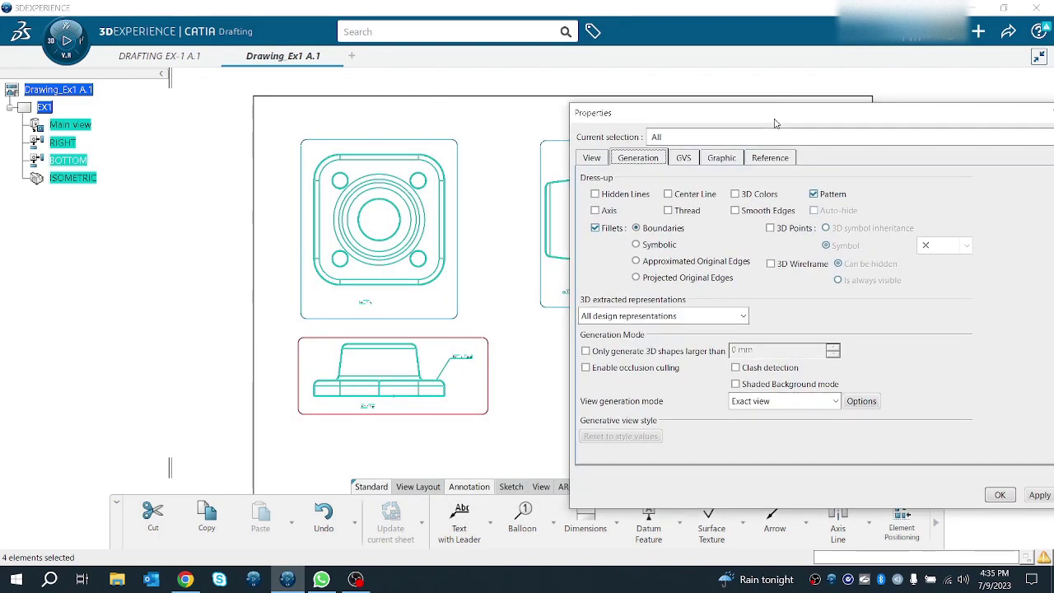
# Turn on Hidden Lines, Center Line, Axis and Thread dress-up for all four views and apply the changes.
pyautogui.click(639, 196)
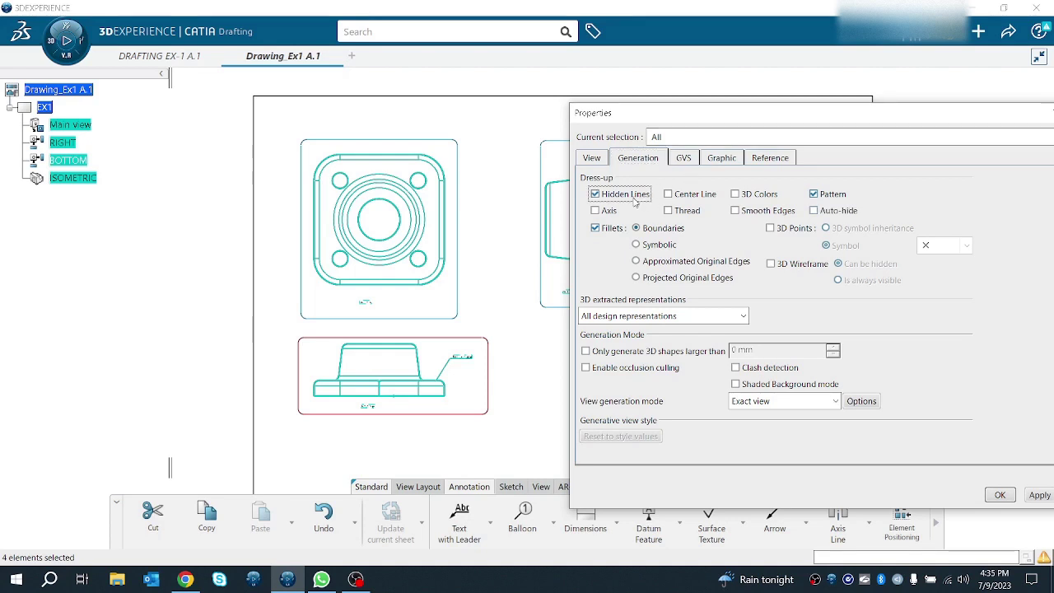
pyautogui.click(675, 193)
pyautogui.click(681, 211)
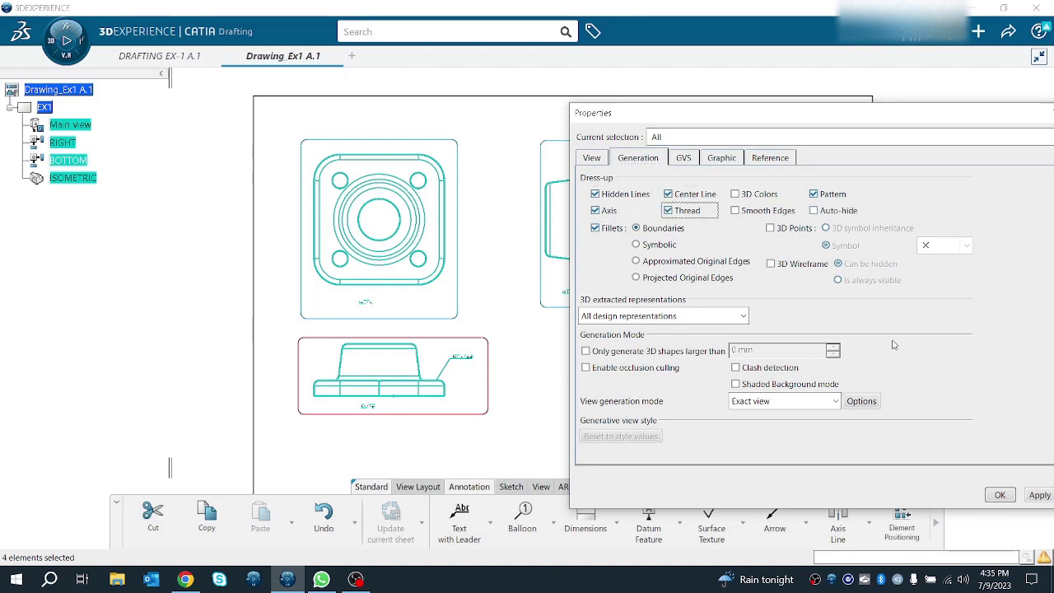
pyautogui.moveTo(878, 113); pyautogui.dragTo(682, 121)
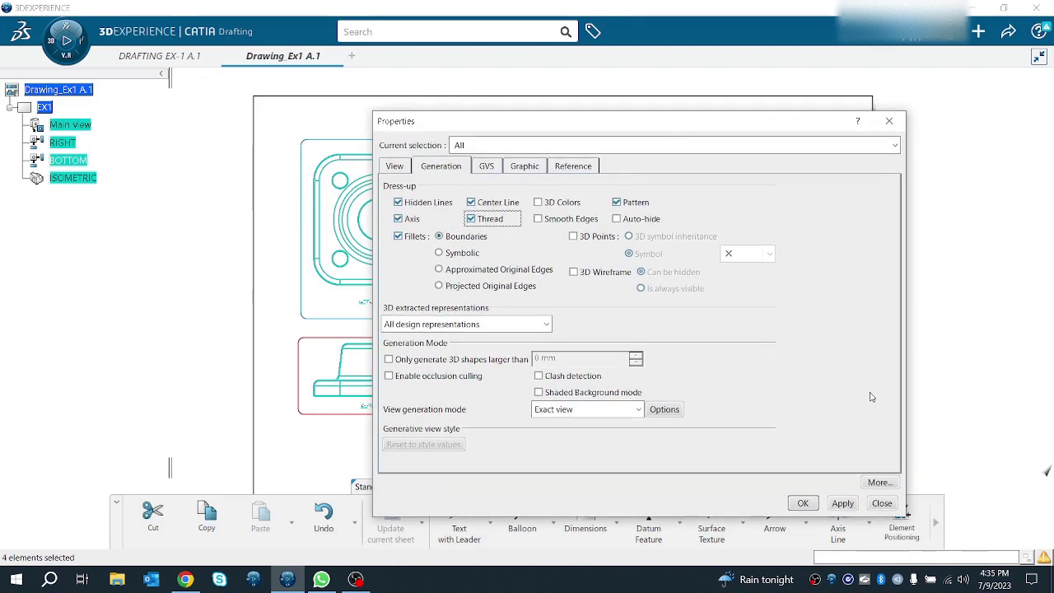
pyautogui.click(842, 503)
pyautogui.click(803, 503)
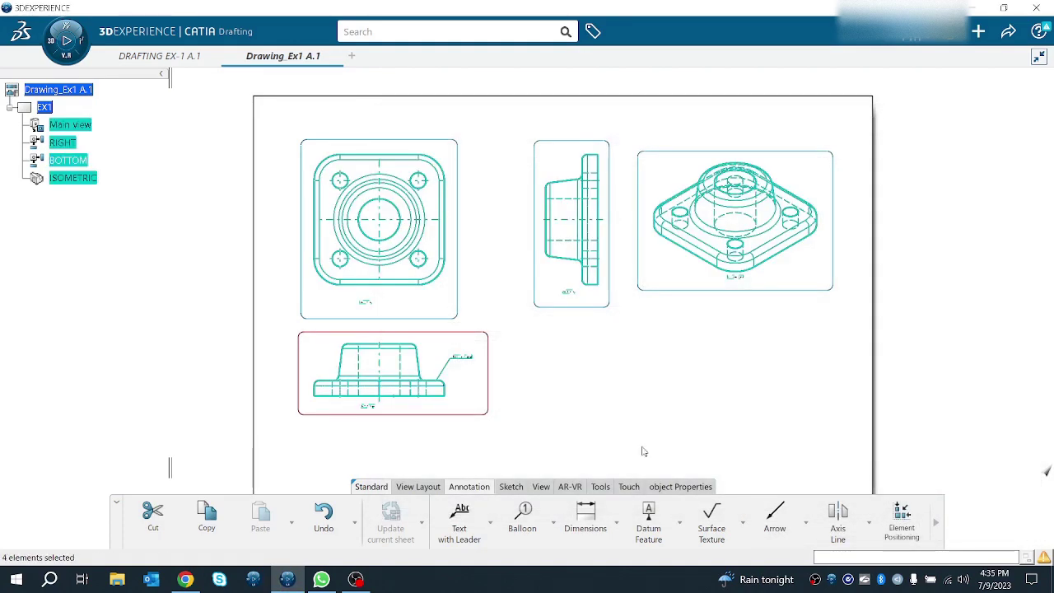
# Turn off Hidden Lines in the isometric view's Generation properties and apply the change.
pyautogui.moveTo(574, 373)
pyautogui.mouseDown(button='middle')
pyautogui.moveTo(584, 311)
pyautogui.moveTo(518, 315)
pyautogui.moveTo(426, 344)
pyautogui.mouseUp(button='middle')
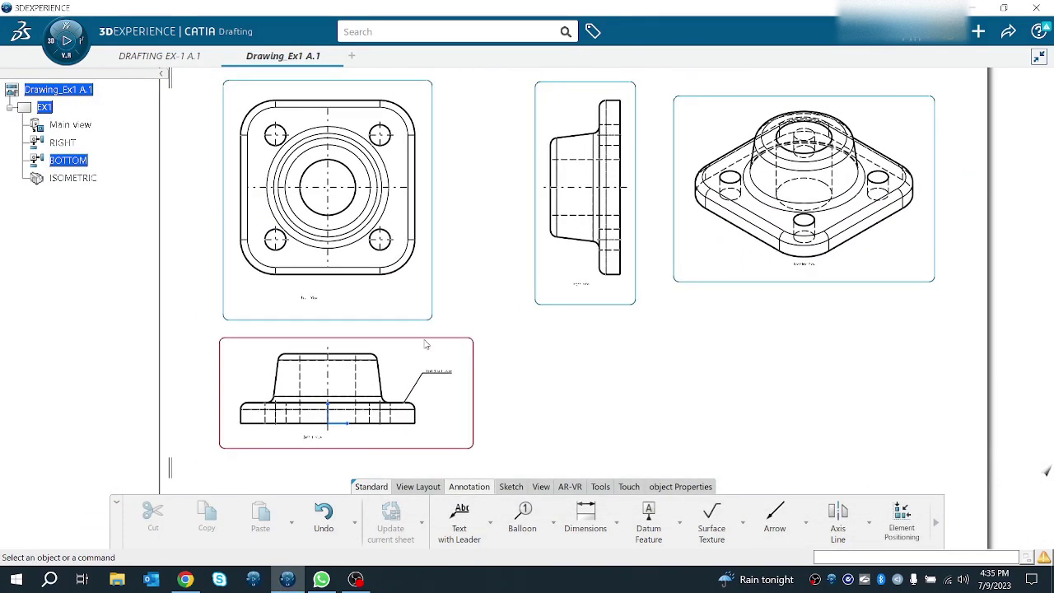
pyautogui.moveTo(498, 304)
pyautogui.mouseDown(button='middle')
pyautogui.moveTo(466, 238)
pyautogui.moveTo(466, 278)
pyautogui.mouseUp(button='middle')
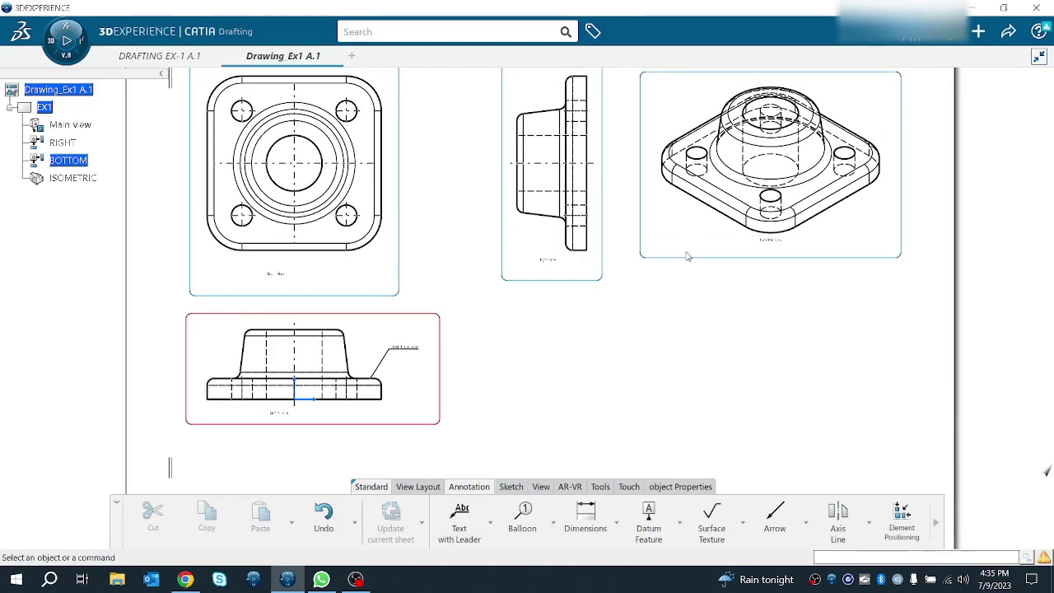
pyautogui.click(66, 177)
pyautogui.rightClick(65, 178)
pyautogui.click(94, 247)
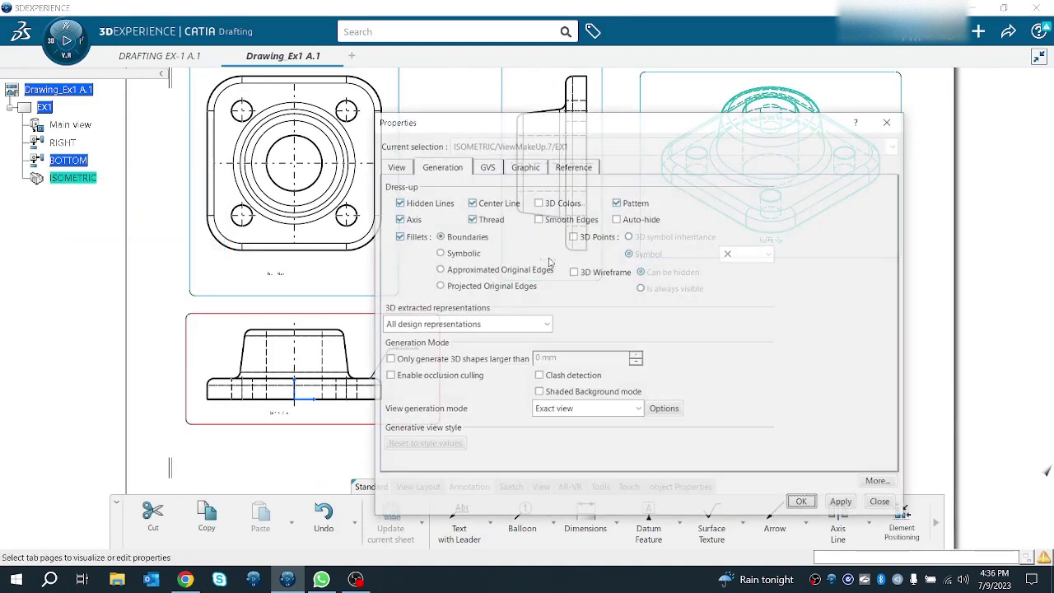
pyautogui.click(399, 201)
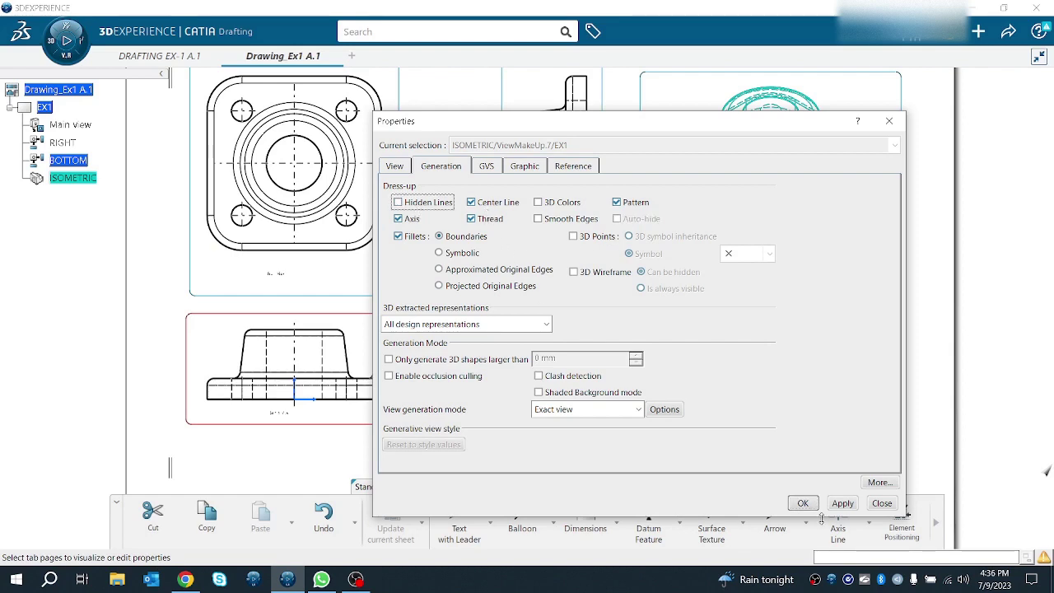
pyautogui.click(842, 502)
pyautogui.moveTo(735, 131); pyautogui.dragTo(611, 133)
pyautogui.click(690, 506)
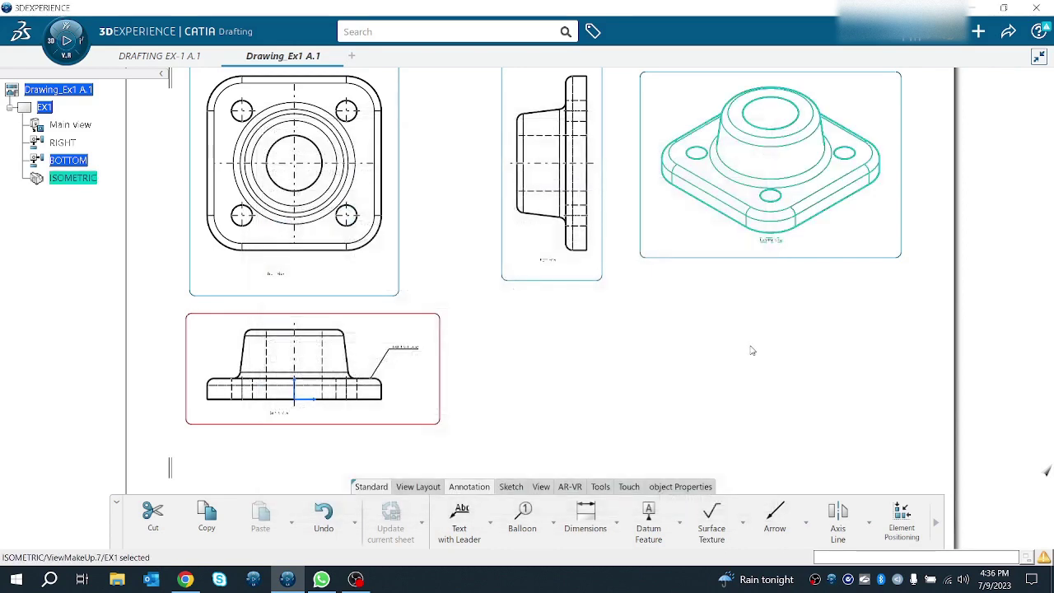
# Insert a table with eight columns in the empty area beside the bottom view.
pyautogui.moveTo(553, 376); pyautogui.dragTo(570, 365, button='middle')
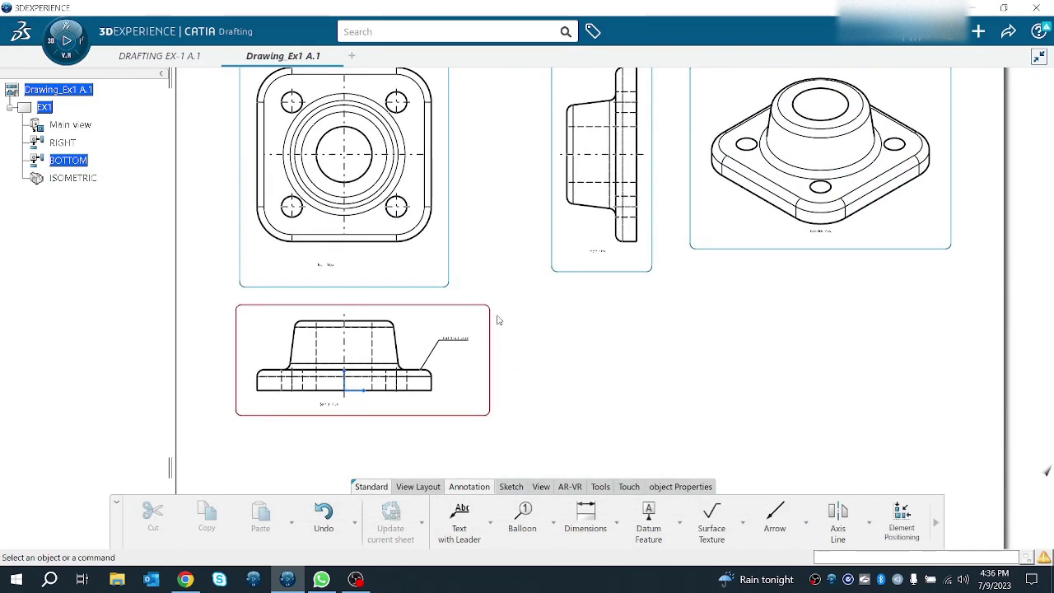
pyautogui.click(553, 522)
pyautogui.click(551, 414)
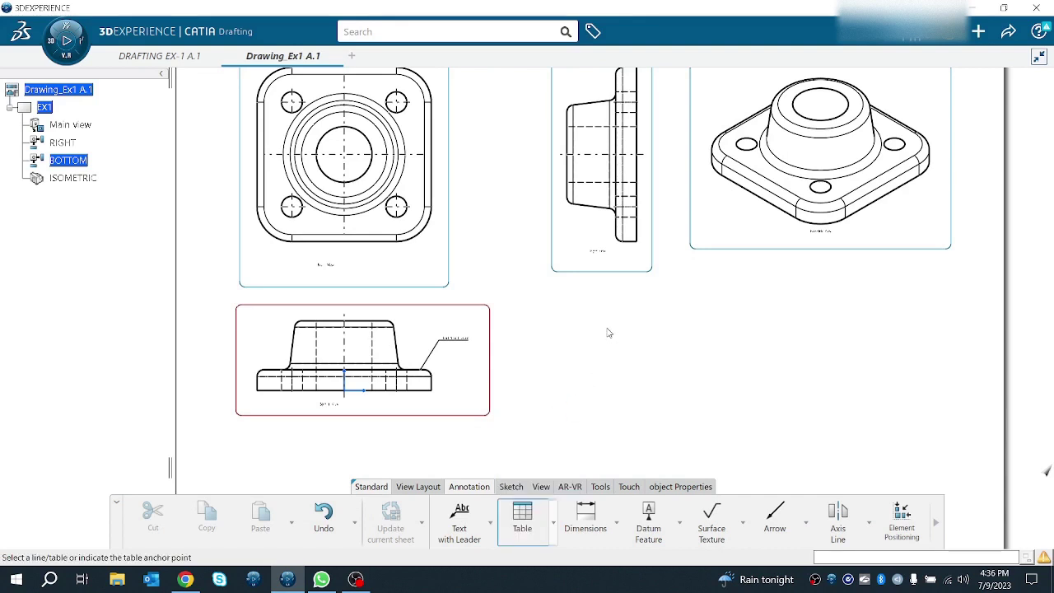
pyautogui.click(607, 328)
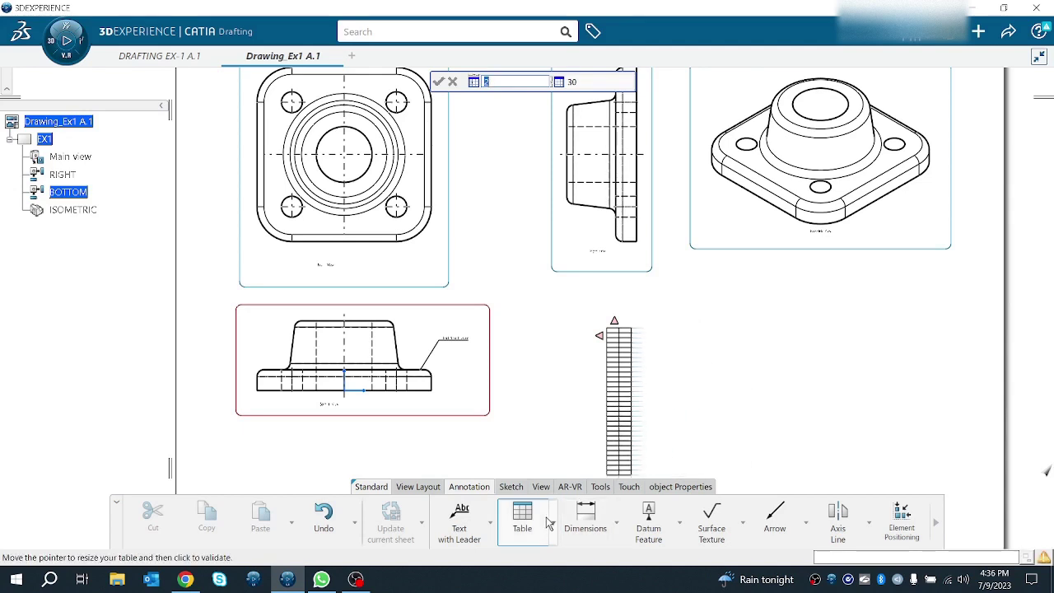
pyautogui.click(705, 396)
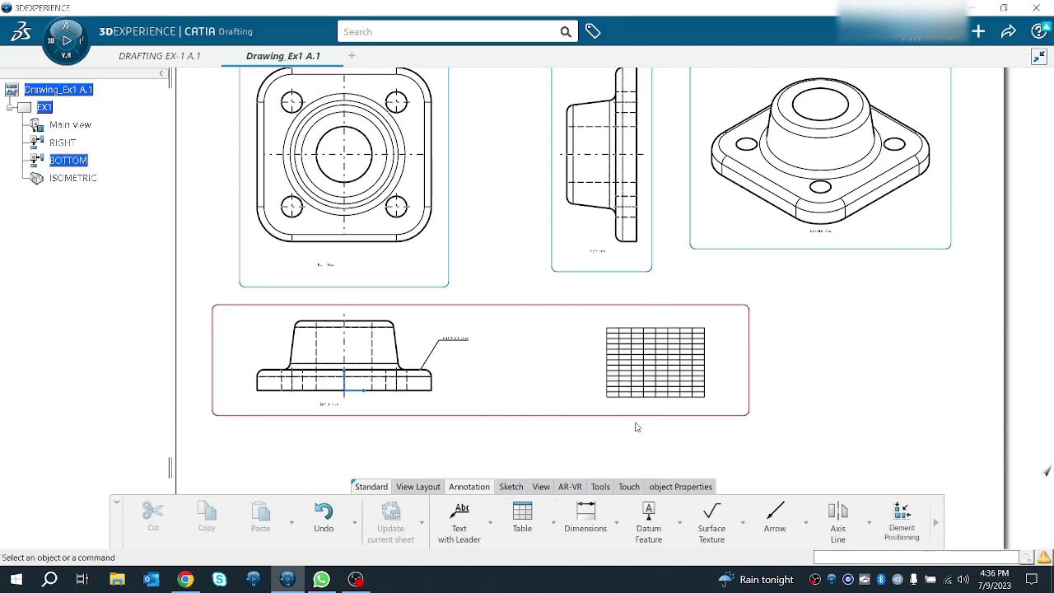
# Open the eight-column table beside the bottom view for editing, select cells A1 and C1, and leave the editing without changes.
pyautogui.moveTo(634, 411); pyautogui.dragTo(661, 338, button='middle')
pyautogui.doubleClick(778, 372)
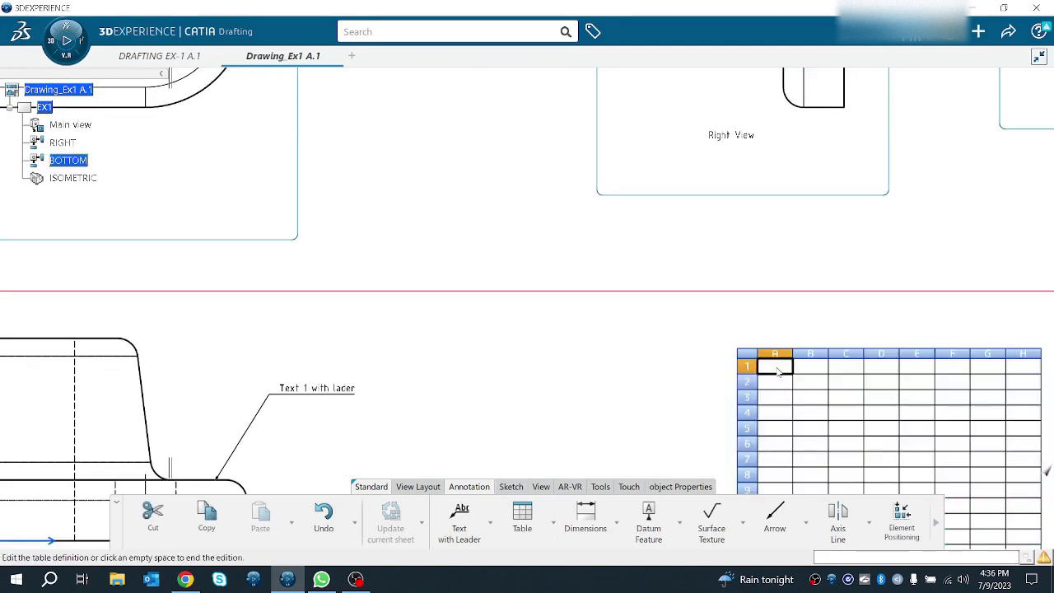
pyautogui.click(852, 369)
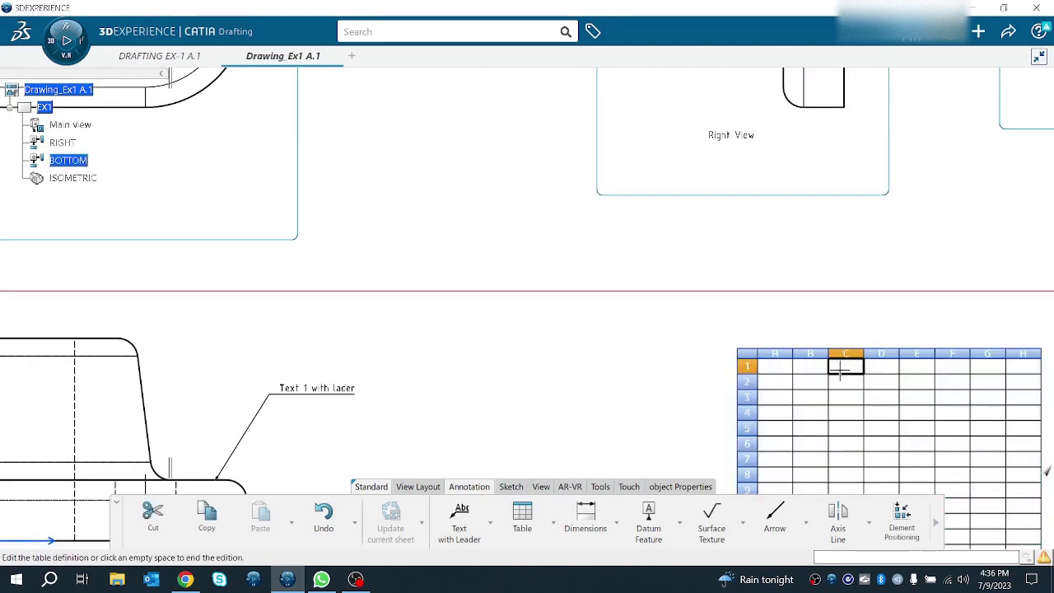
pyautogui.click(680, 340)
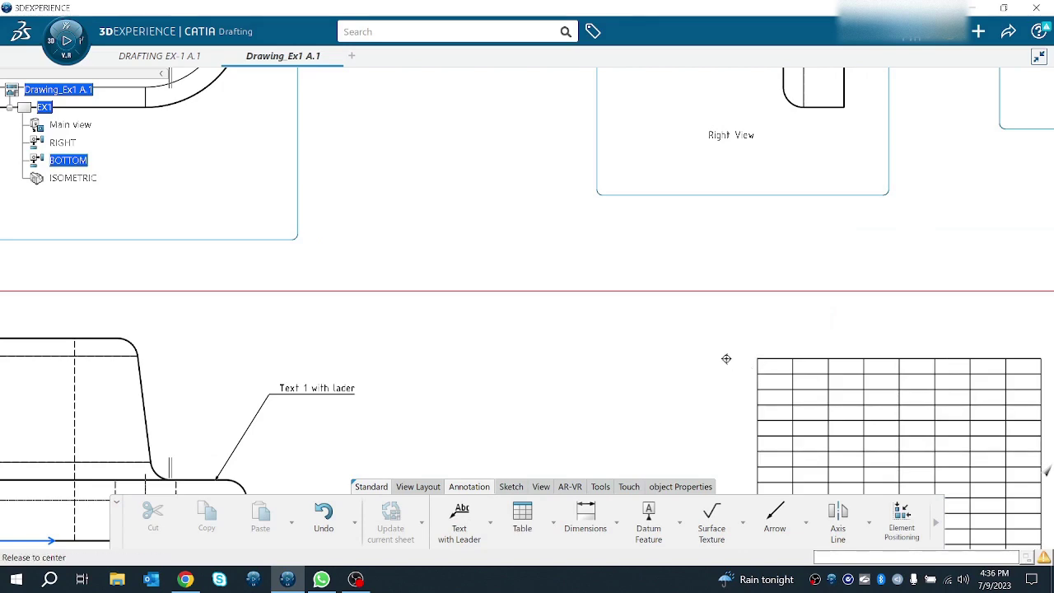
# Delete the whole eight-column table from the bottom view.
pyautogui.middleClick(726, 358)
pyautogui.rightClick(633, 342)
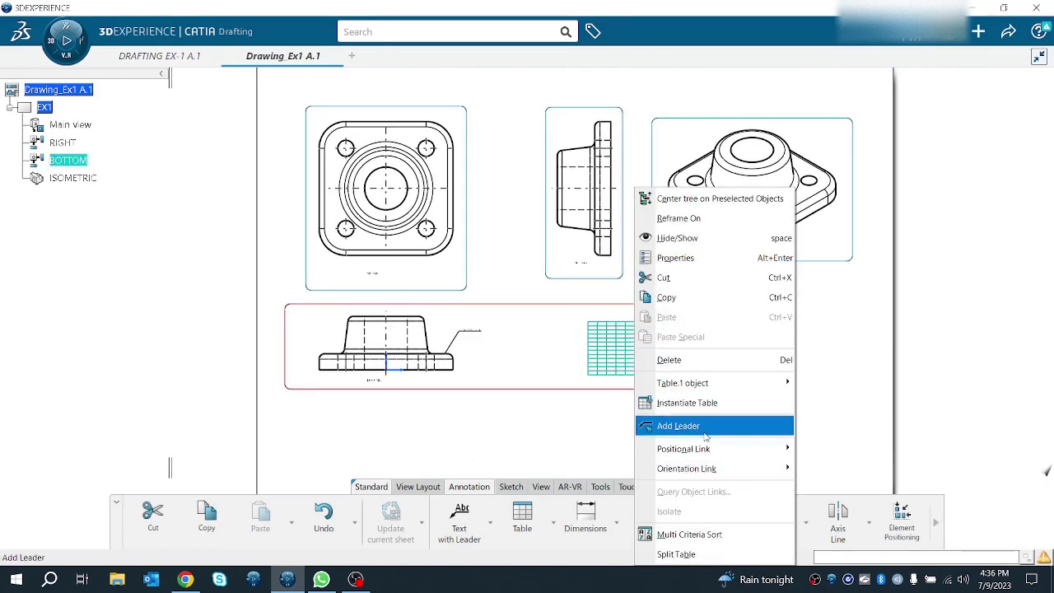
pyautogui.click(688, 360)
# Insert a Bill of Material with the Default style in the empty area below the isometric view.
pyautogui.click(552, 515)
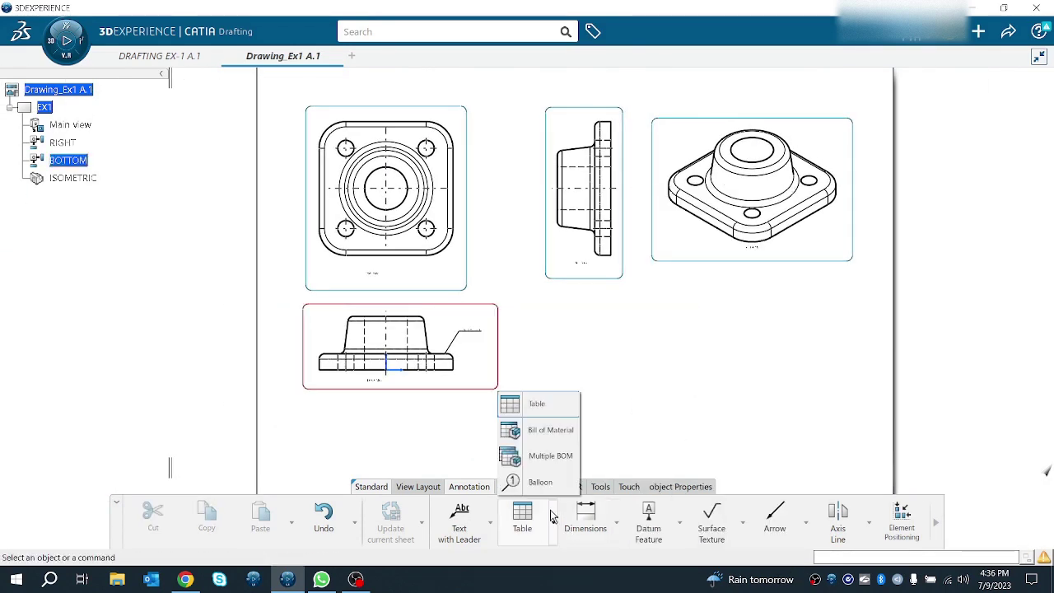
pyautogui.click(543, 430)
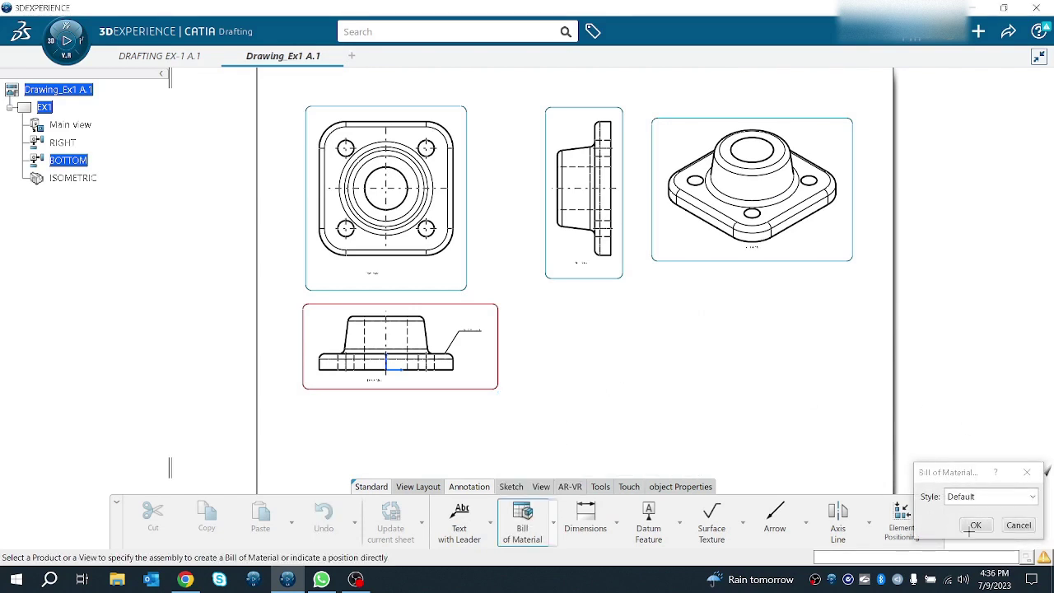
pyautogui.click(641, 348)
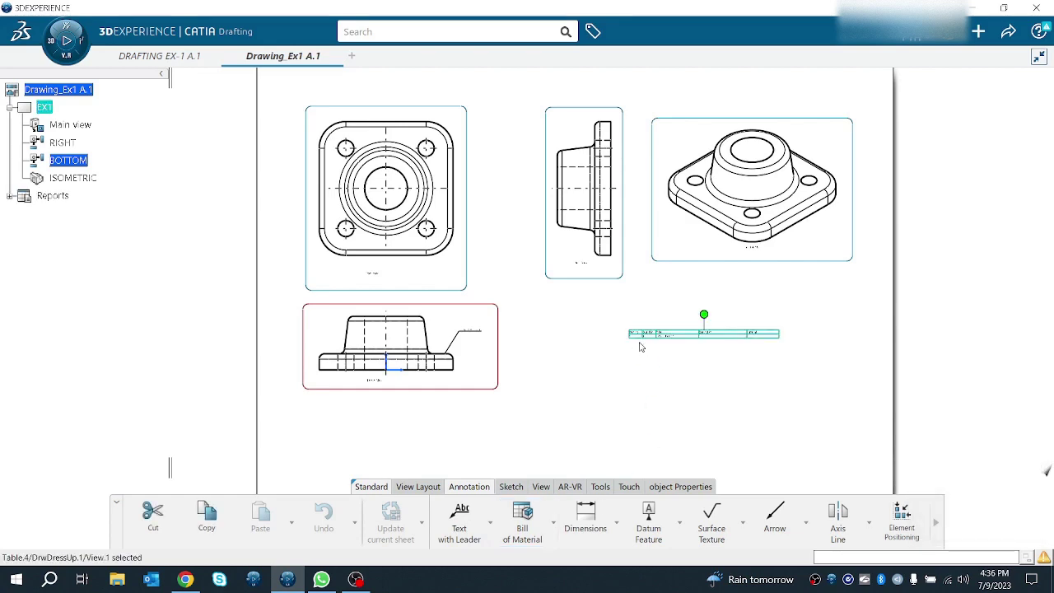
# Open the bill of material table for editing and examine its columns and item row.
pyautogui.middleClick(675, 373)
pyautogui.scroll(8, 744, 271)
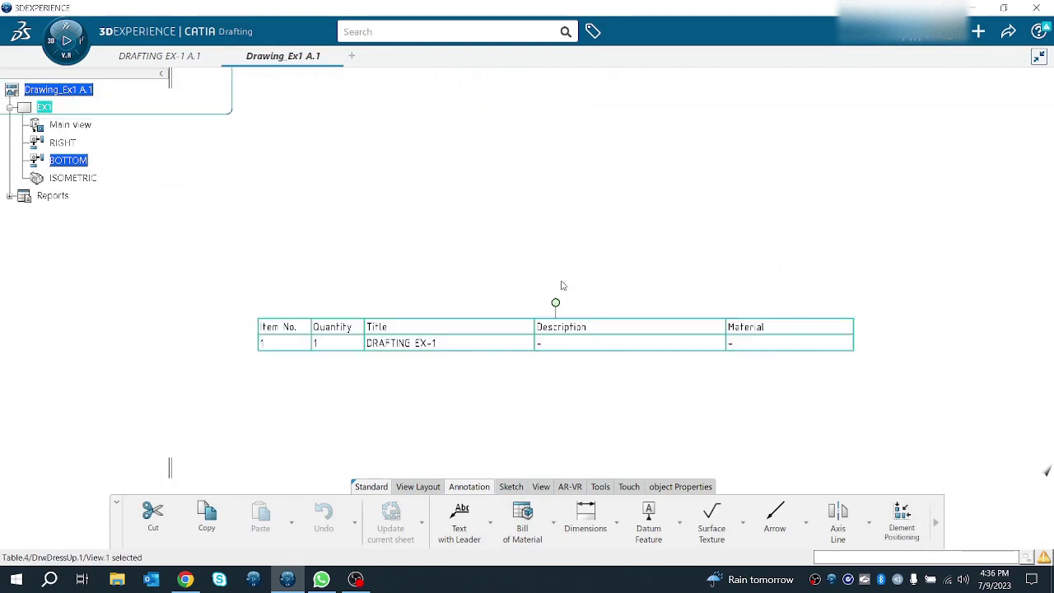
pyautogui.scroll(-1, 563, 288)
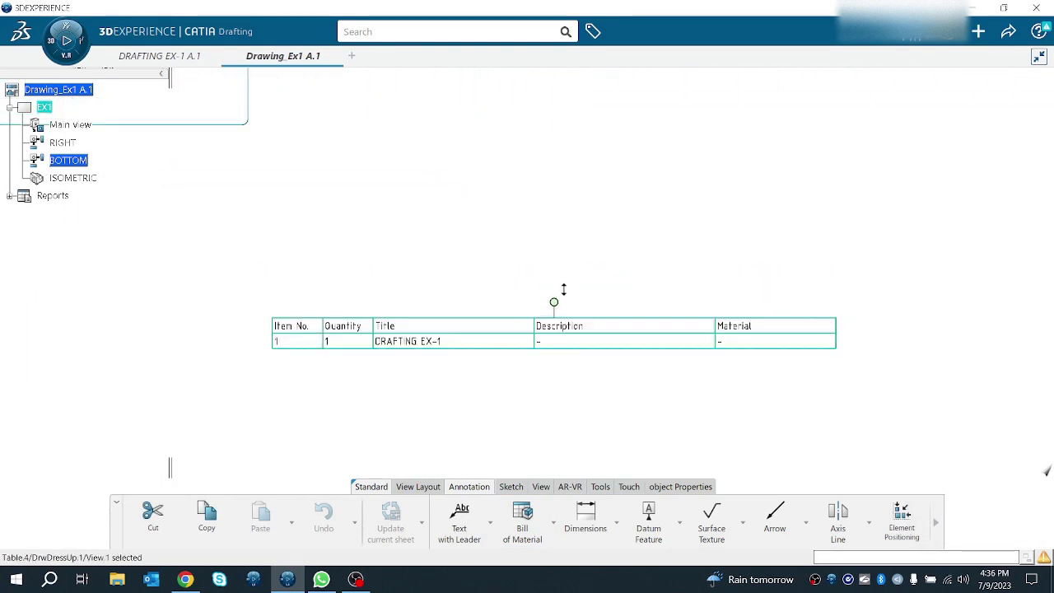
pyautogui.doubleClick(504, 341)
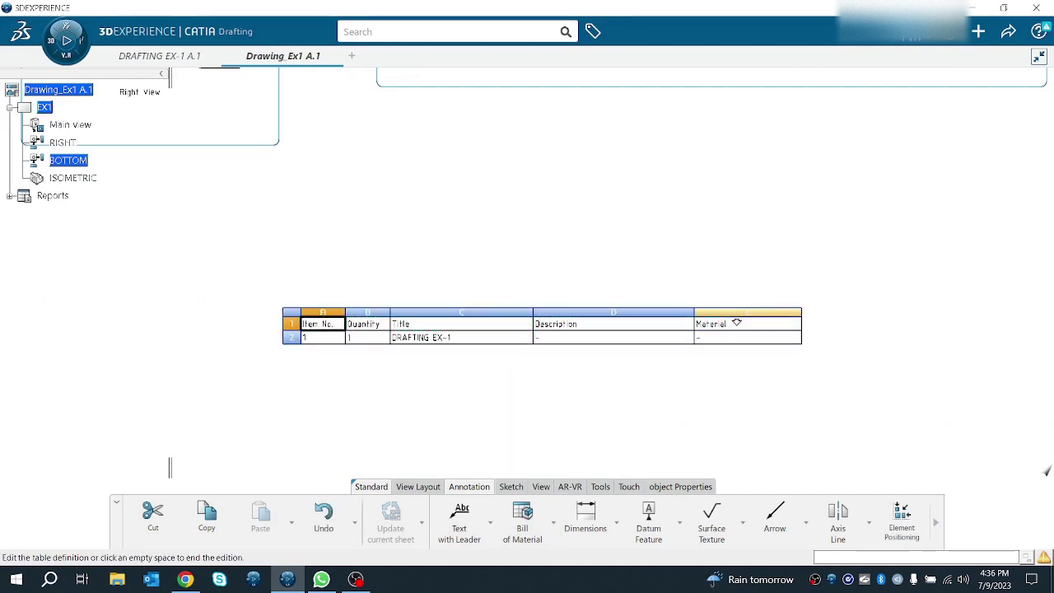
pyautogui.press('XF86AudioLowerVolume')
pyautogui.press('XF86AudioLowerVolume')
pyautogui.press('XF86AudioLowerVolume')
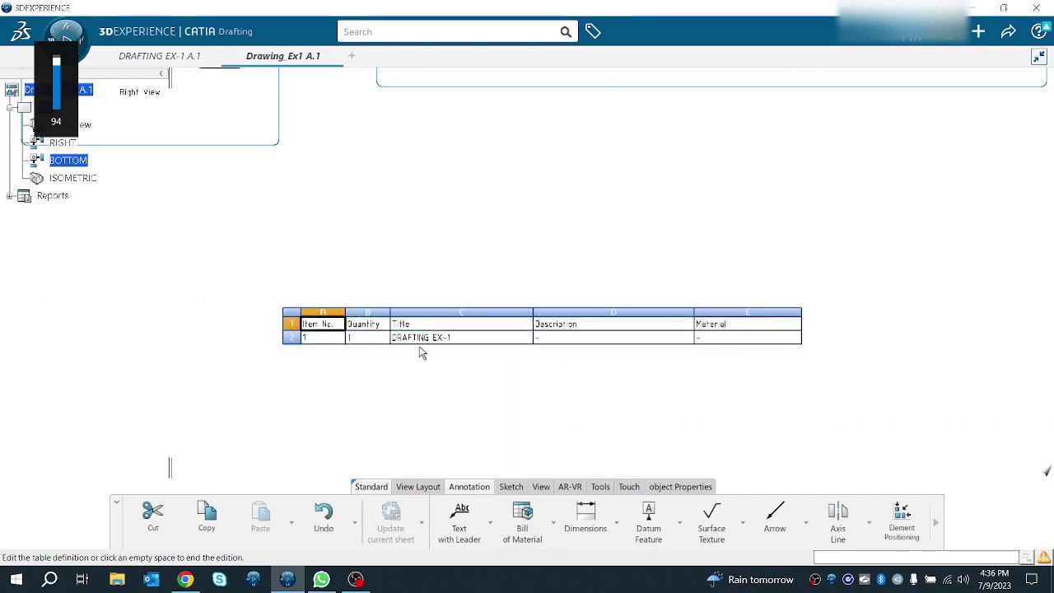
pyautogui.press('XF86AudioLowerVolume')
pyautogui.press('XF86AudioLowerVolume')
pyautogui.press('XF86AudioLowerVolume')
pyautogui.press('XF86AudioLowerVolume')
pyautogui.press('XF86AudioLowerVolume')
pyautogui.press('XF86AudioLowerVolume')
pyautogui.press('XF86AudioLowerVolume')
pyautogui.press('XF86AudioLowerVolume')
pyautogui.press('XF86AudioLowerVolume')
pyautogui.press('XF86AudioLowerVolume')
pyautogui.press('XF86AudioLowerVolume')
pyautogui.press('XF86AudioLowerVolume')
pyautogui.press('XF86AudioLowerVolume')
pyautogui.press('XF86AudioLowerVolume')
pyautogui.press('XF86AudioLowerVolume')
pyautogui.press('XF86AudioLowerVolume')
pyautogui.press('XF86AudioLowerVolume')
pyautogui.press('XF86AudioLowerVolume')
pyautogui.press('XF86AudioLowerVolume')
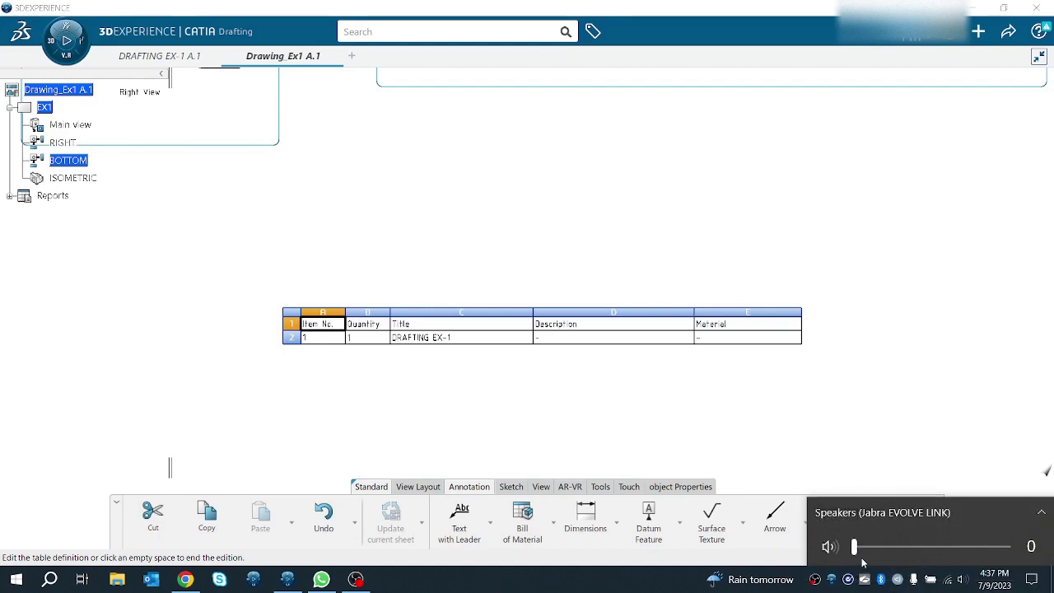
# Leave the table editing and attach a balloon to the bottom view's lower base edge, placing it below the part.
pyautogui.click(471, 438)
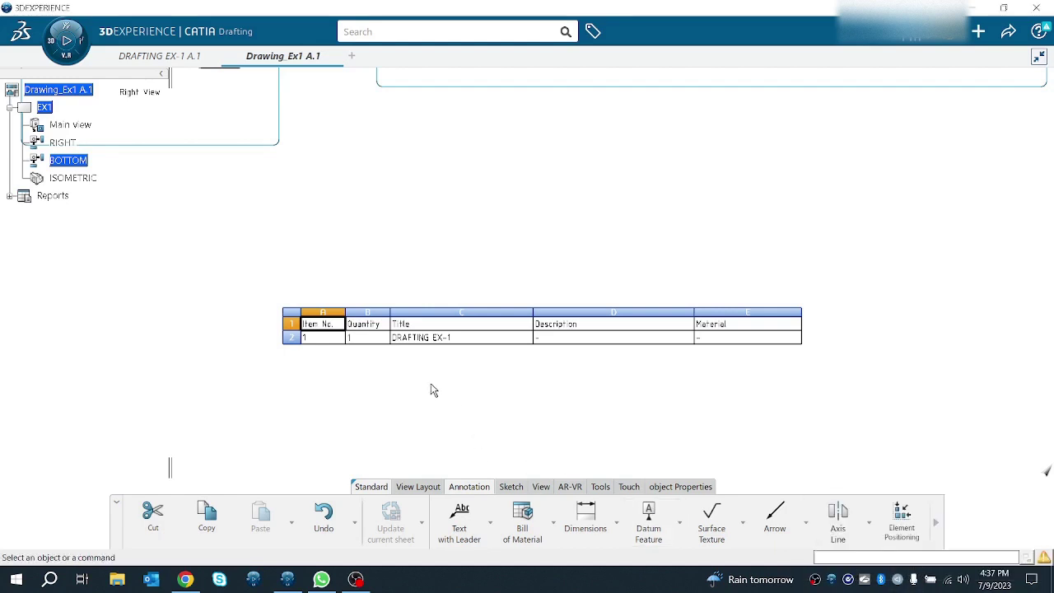
pyautogui.click(553, 522)
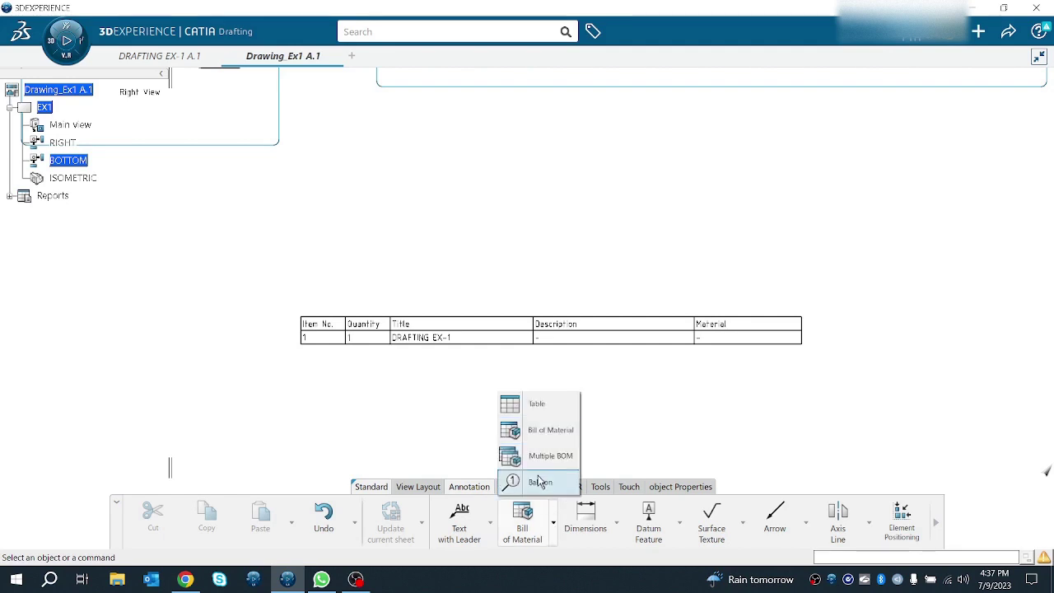
pyautogui.click(541, 481)
pyautogui.scroll(-5, 444, 343)
pyautogui.moveTo(456, 397); pyautogui.dragTo(519, 525, button='middle')
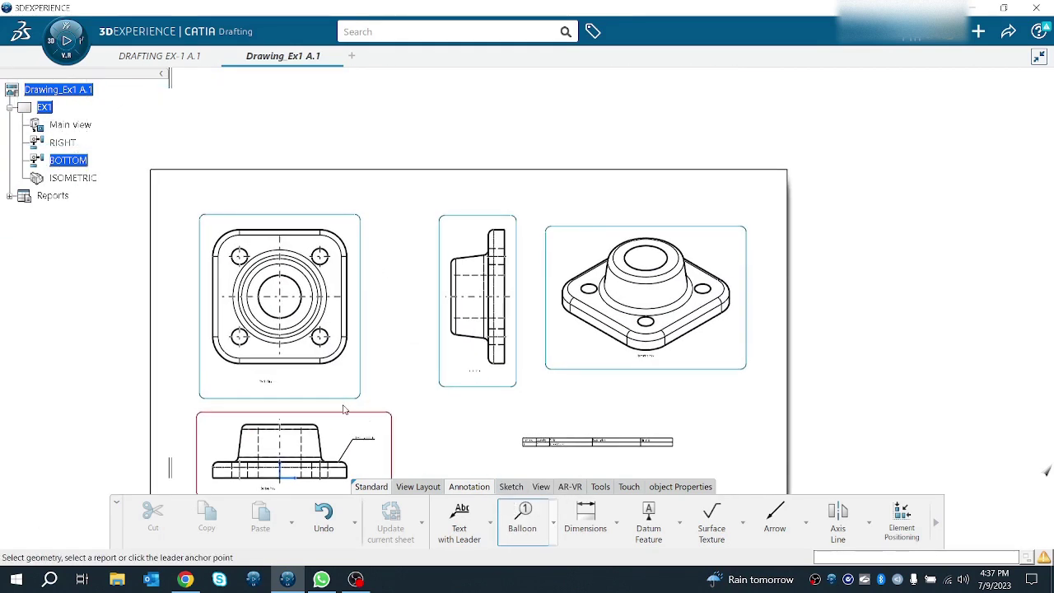
pyautogui.click(346, 477)
pyautogui.moveTo(384, 470); pyautogui.dragTo(352, 261, button='middle')
pyautogui.click(341, 351)
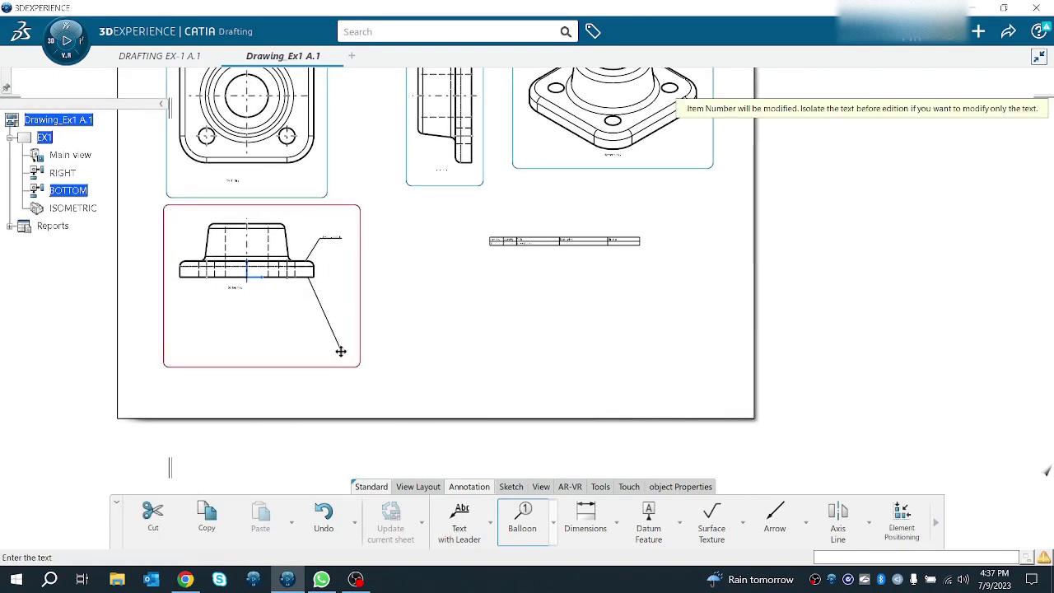
pyautogui.moveTo(310, 364)
pyautogui.mouseDown(button='middle')
pyautogui.moveTo(355, 291)
pyautogui.moveTo(802, 195)
pyautogui.mouseUp(button='middle')
pyautogui.moveTo(496, 367)
pyautogui.mouseDown(button='middle')
pyautogui.moveTo(496, 340)
pyautogui.moveTo(590, 519)
pyautogui.mouseUp(button='middle')
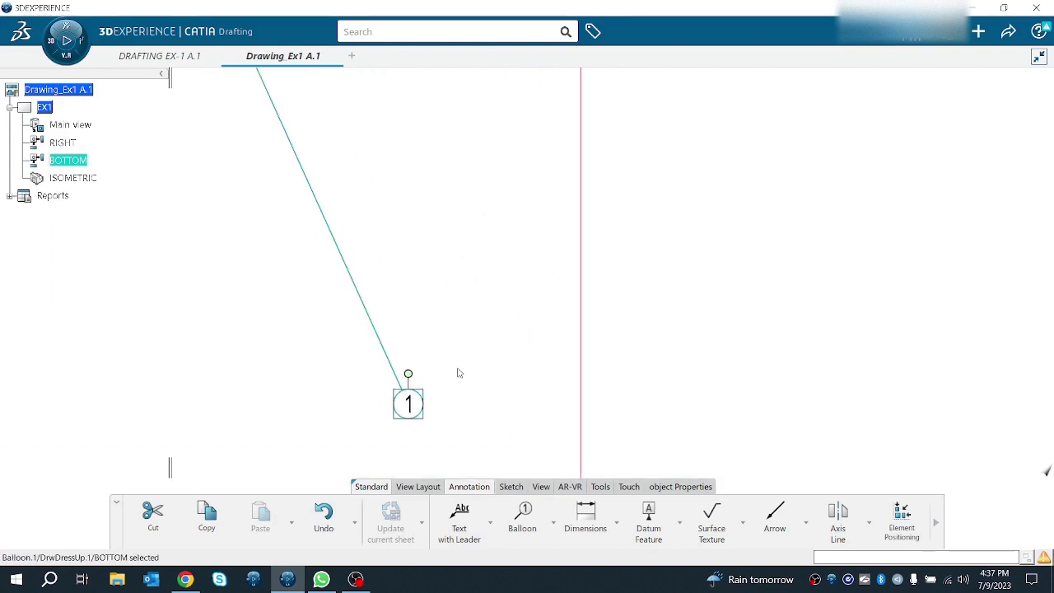
pyautogui.moveTo(459, 372); pyautogui.dragTo(469, 478, button='middle')
pyautogui.moveTo(571, 362); pyautogui.dragTo(527, 487, button='middle')
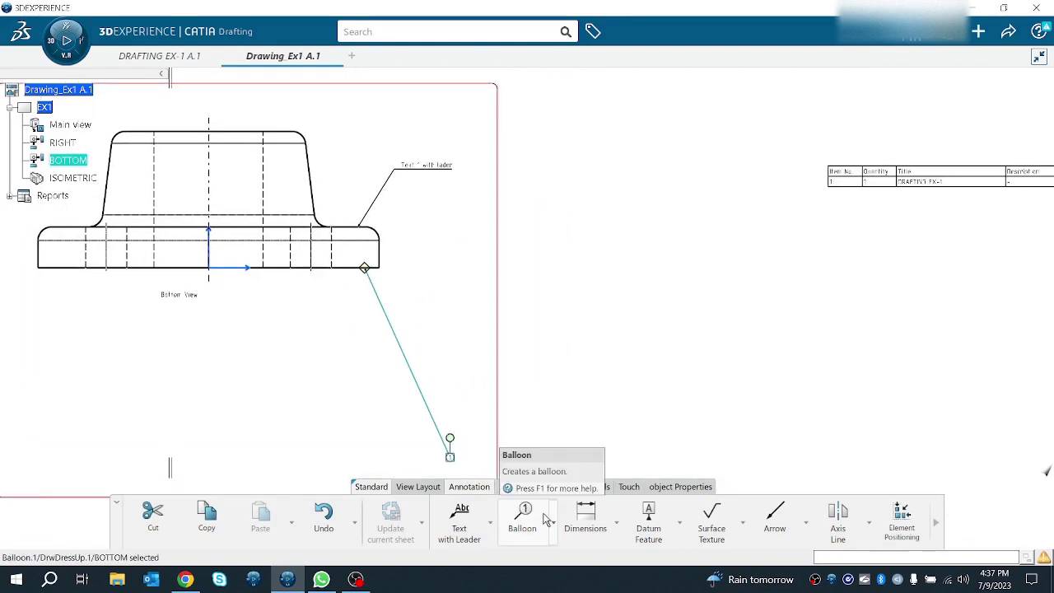
# Delete the balloon and its leader from the bottom view.
pyautogui.click(626, 443)
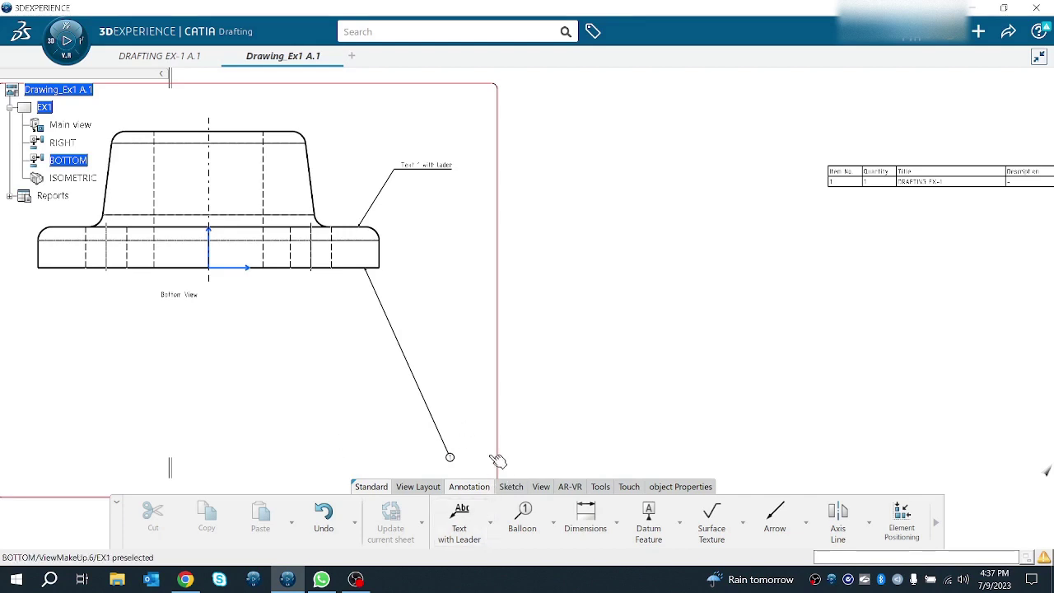
pyautogui.rightClick(434, 422)
pyautogui.click(467, 277)
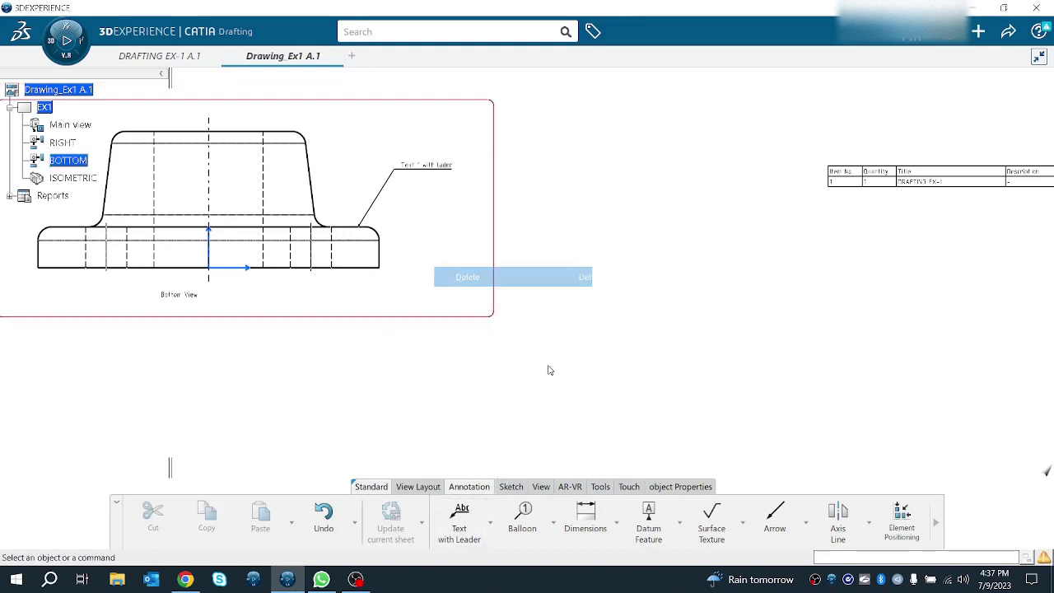
# Dimension the flange's overall width below the main view, inserting "TextBefore 1" ahead of the dimension value.
pyautogui.click(616, 528)
pyautogui.click(604, 359)
pyautogui.moveTo(342, 380); pyautogui.dragTo(490, 579, button='middle')
pyautogui.moveTo(451, 335); pyautogui.dragTo(457, 440, button='middle')
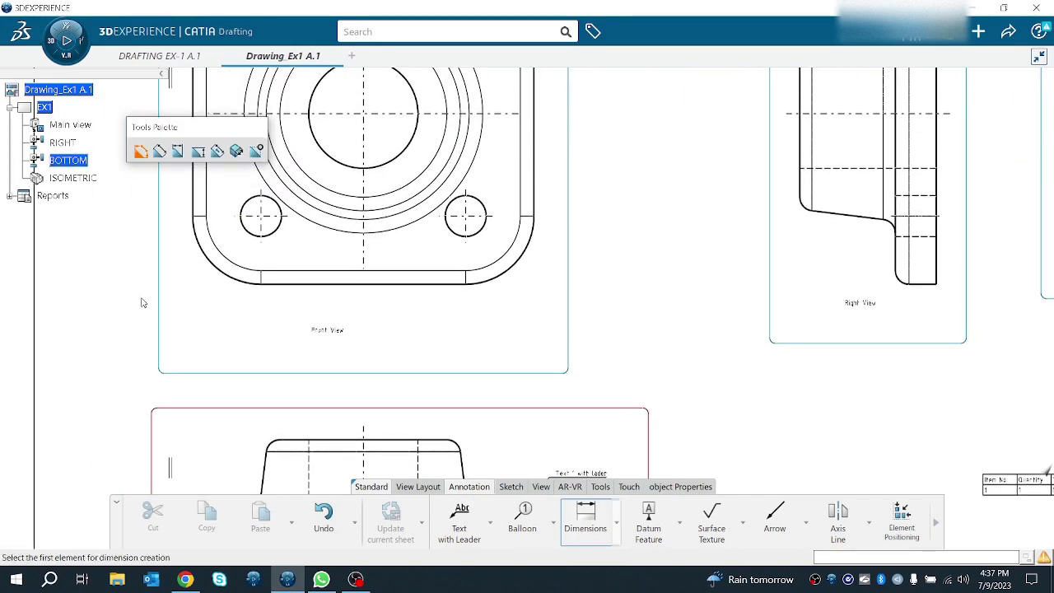
pyautogui.click(193, 202)
pyautogui.click(533, 198)
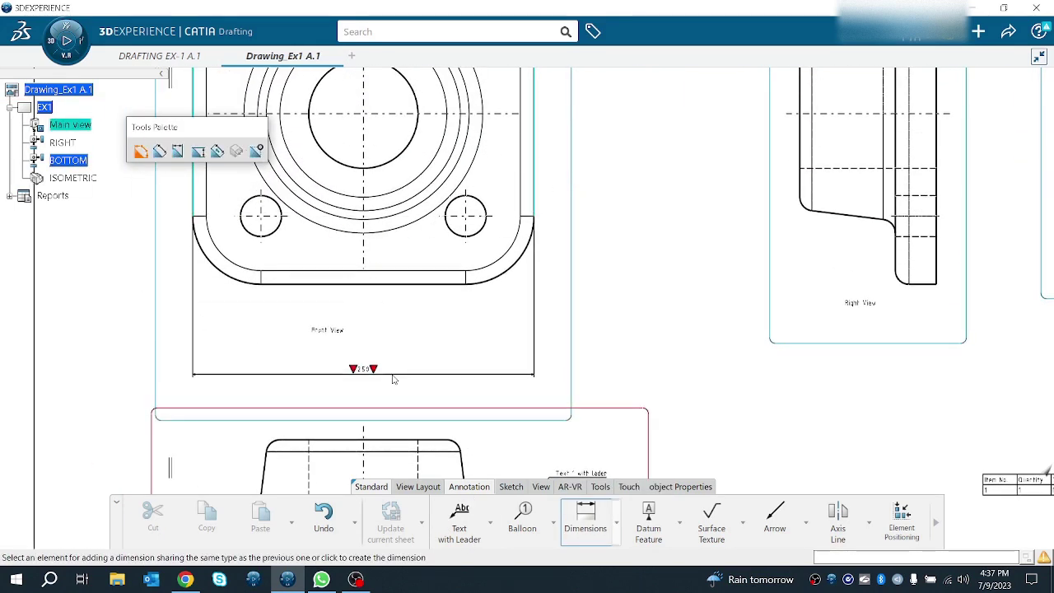
pyautogui.click(354, 372)
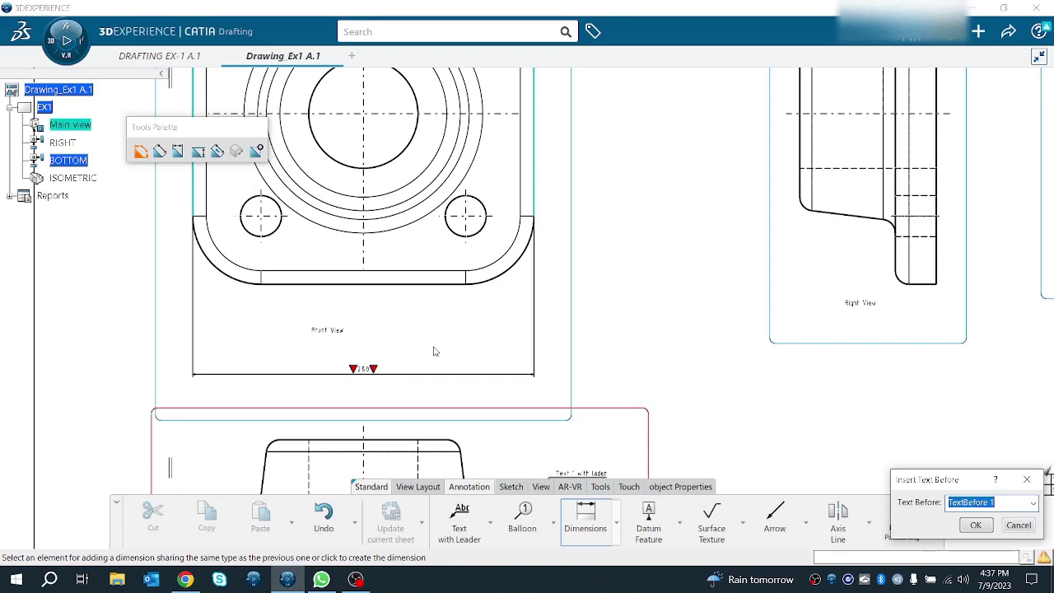
pyautogui.click(975, 524)
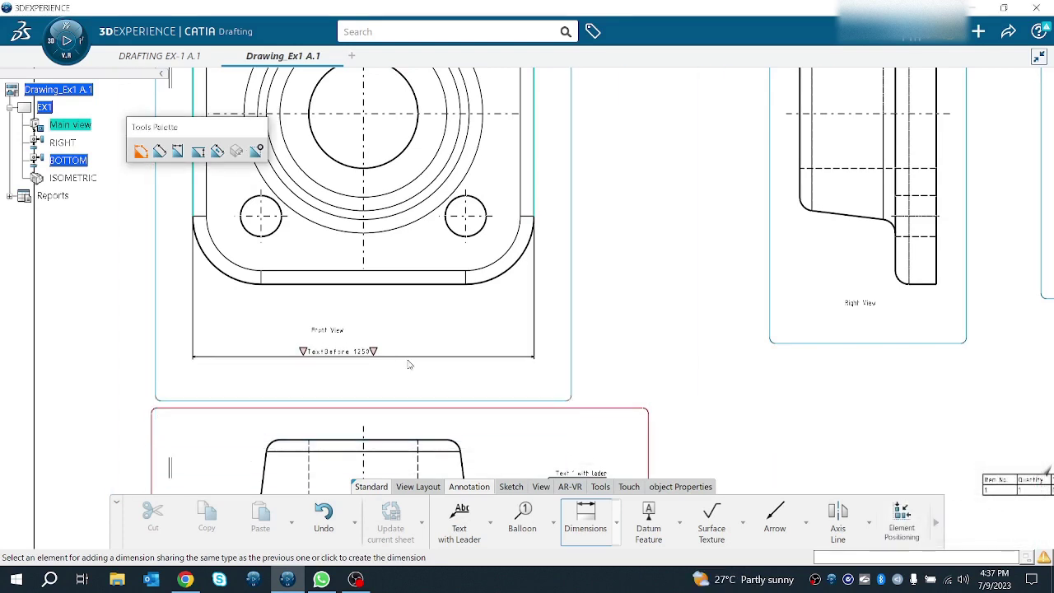
pyautogui.click(358, 356)
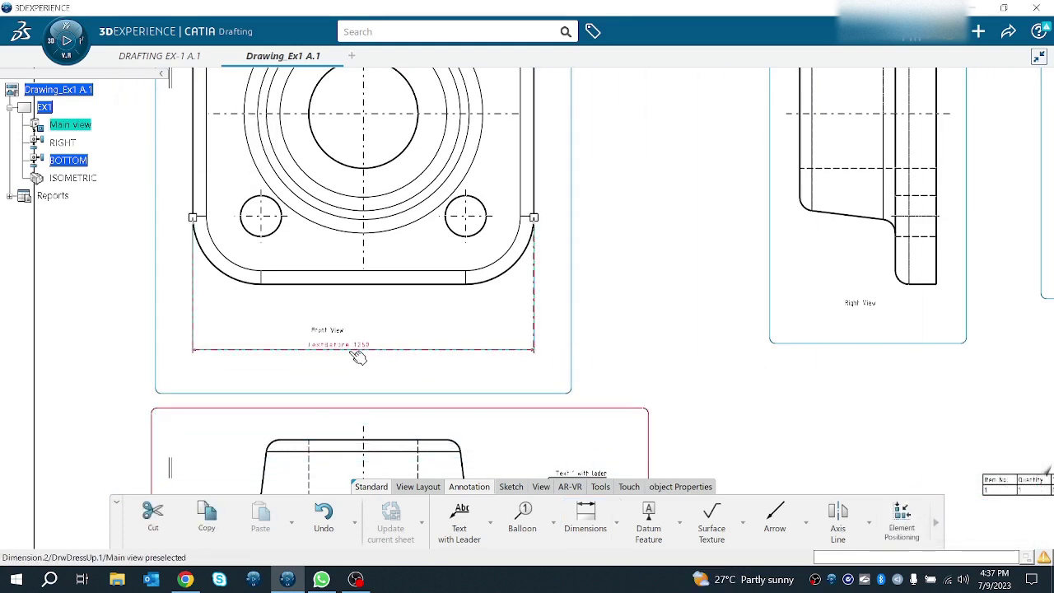
# Check the Dimension Value settings of the main view's width dimension.
pyautogui.doubleClick(338, 349)
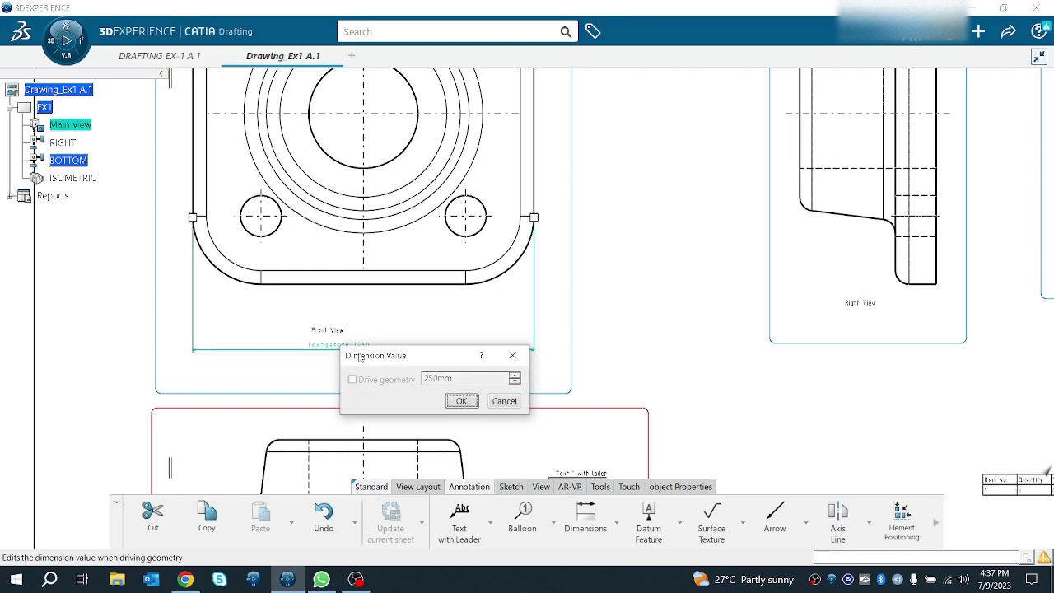
pyautogui.click(461, 401)
pyautogui.doubleClick(360, 338)
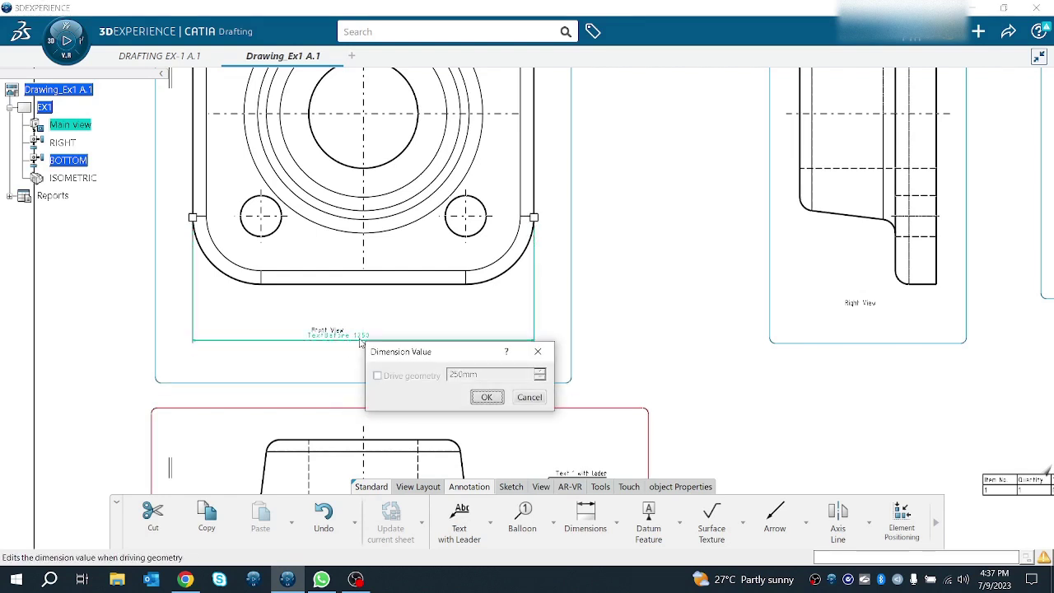
pyautogui.click(485, 396)
# Delete the width dimension with the "TextBefore 1" prefix from the main view.
pyautogui.rightClick(384, 339)
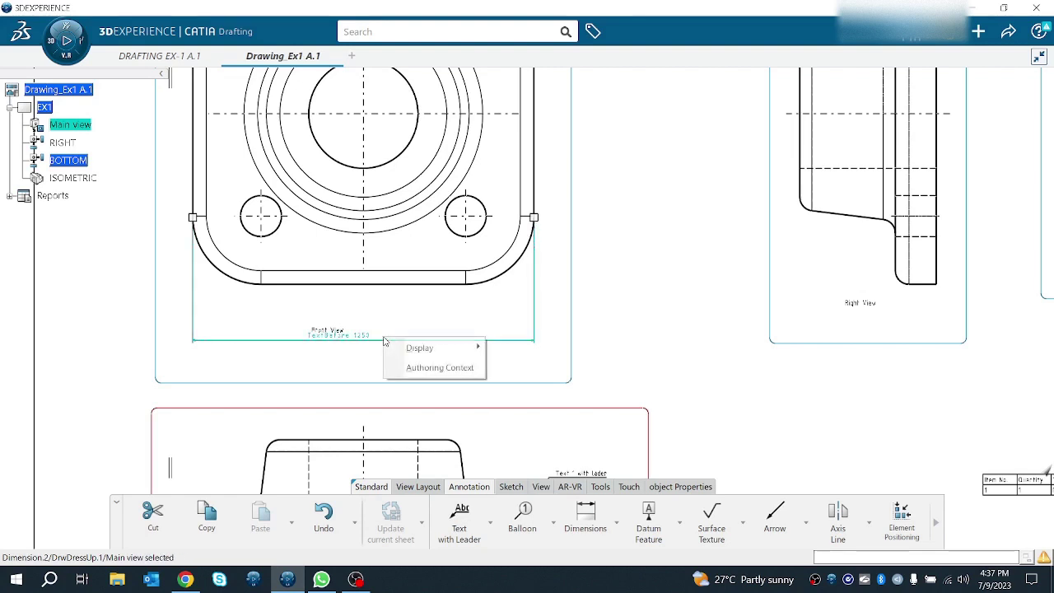
pyautogui.click(406, 383)
pyautogui.click(383, 359)
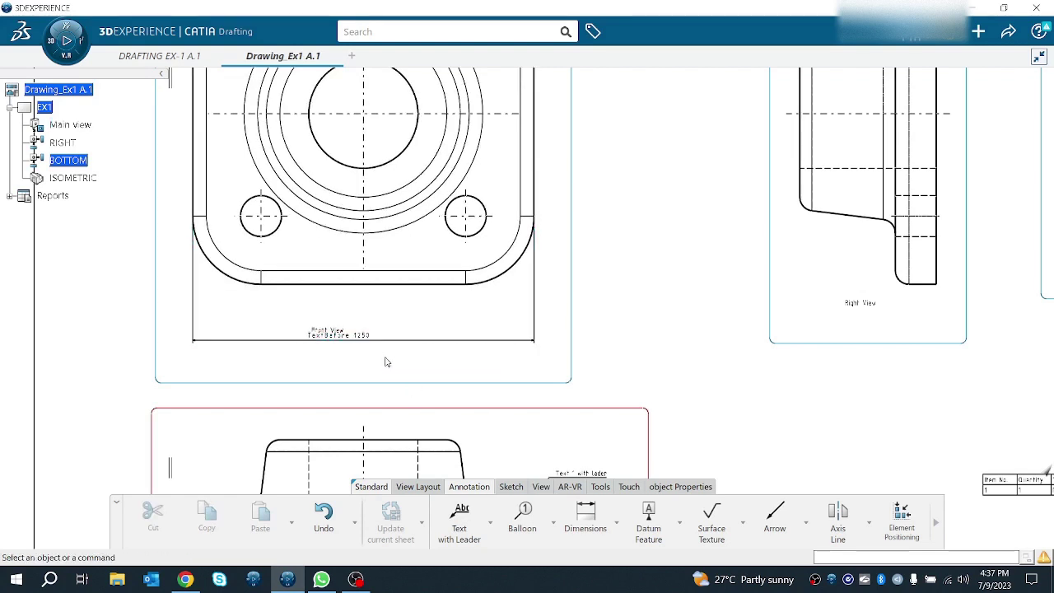
pyautogui.rightClick(405, 346)
pyautogui.click(415, 282)
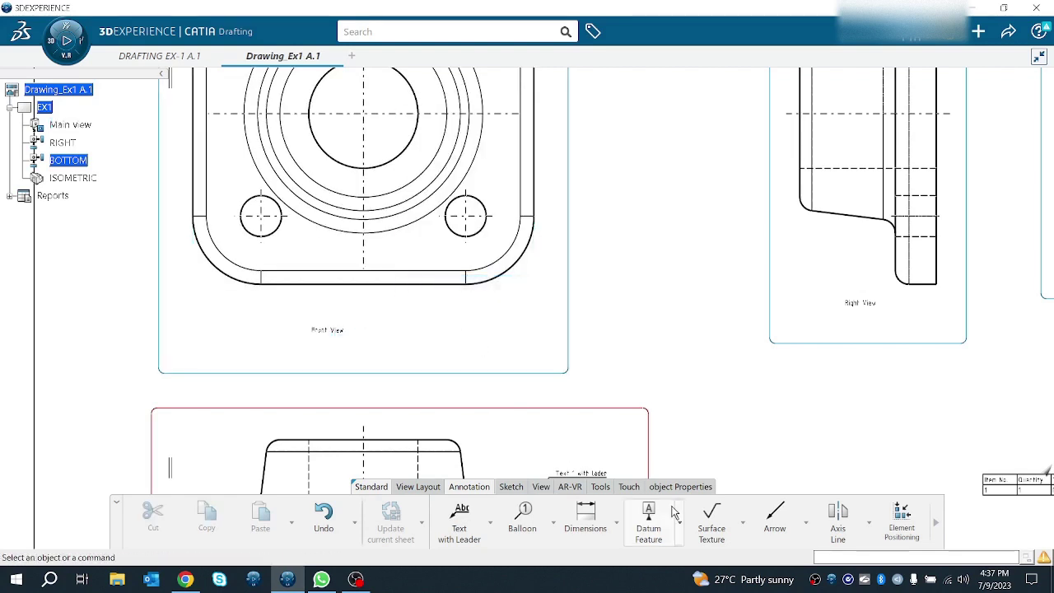
# Dimension the flange's overall width between the outer vertical edges of the main view, placing it just below the part.
pyautogui.click(575, 529)
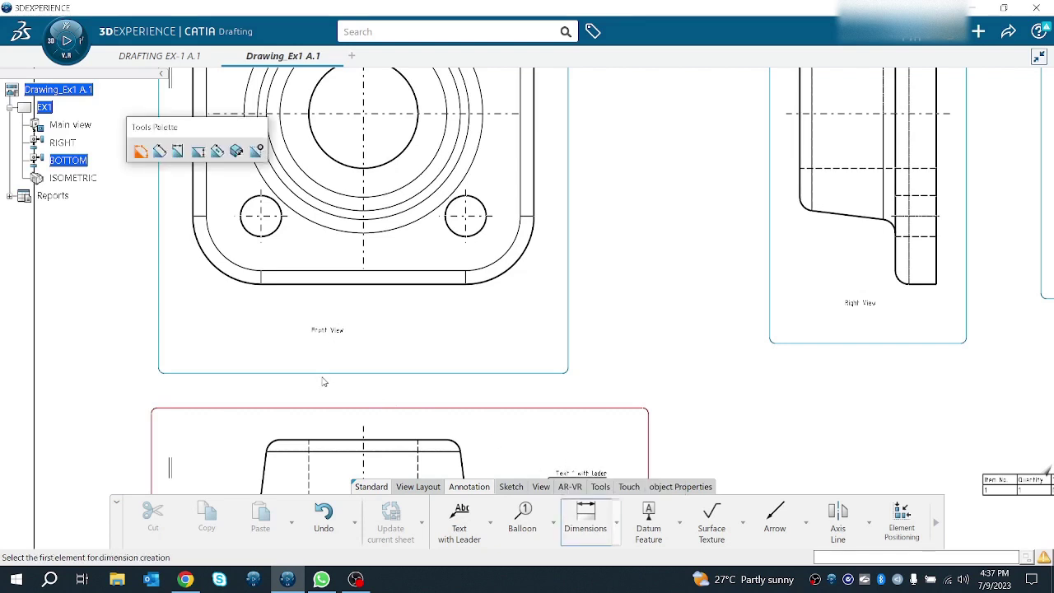
pyautogui.click(193, 195)
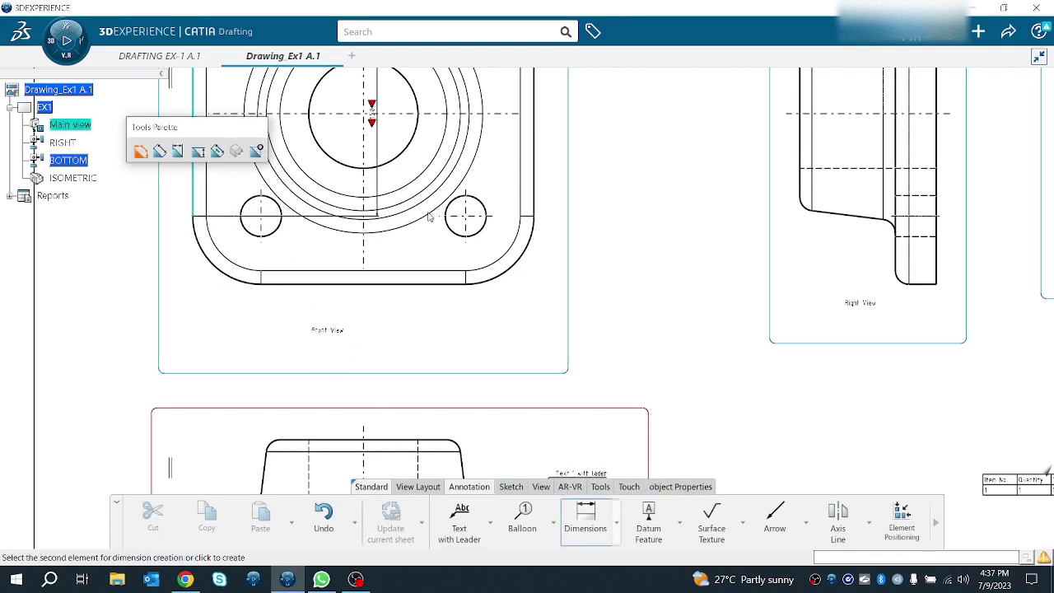
pyautogui.click(533, 198)
pyautogui.click(383, 329)
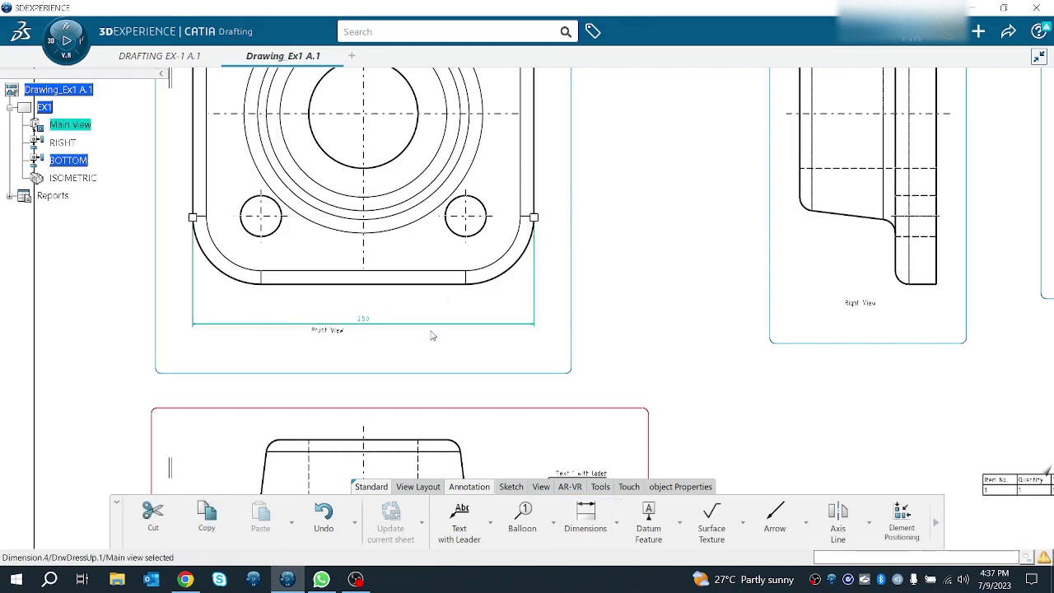
pyautogui.click(409, 363)
# Create chained dimensions across the bottom view's base, from the left outer edge through the left hole's lines and center axis to the bore's right hidden line.
pyautogui.moveTo(409, 364)
pyautogui.mouseDown(button='middle')
pyautogui.moveTo(414, 310)
pyautogui.moveTo(522, 151)
pyautogui.moveTo(499, 218)
pyautogui.moveTo(487, 368)
pyautogui.mouseUp(button='middle')
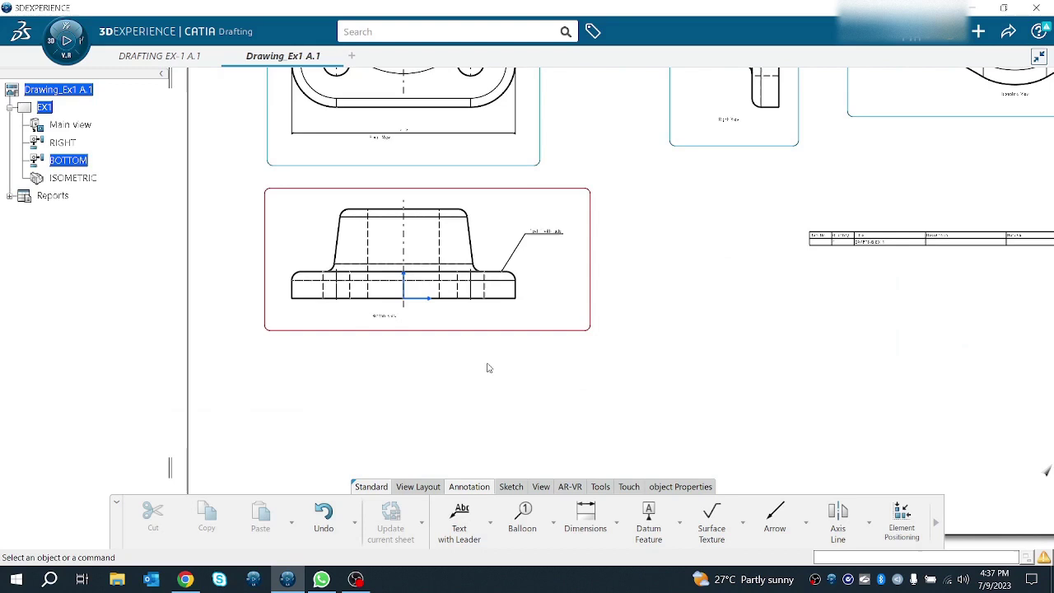
pyautogui.click(615, 521)
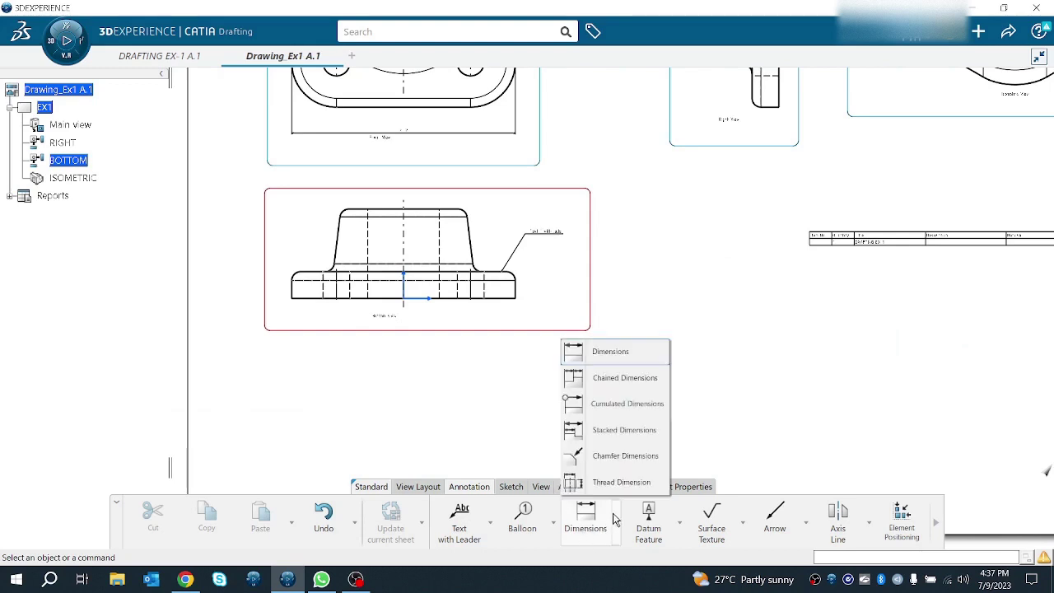
pyautogui.click(625, 378)
pyautogui.moveTo(410, 403); pyautogui.dragTo(452, 309, button='middle')
pyautogui.moveTo(449, 331); pyautogui.dragTo(762, 327, button='middle')
pyautogui.moveTo(522, 311)
pyautogui.mouseDown(button='middle')
pyautogui.moveTo(461, 437)
pyautogui.moveTo(652, 407)
pyautogui.mouseUp(button='middle')
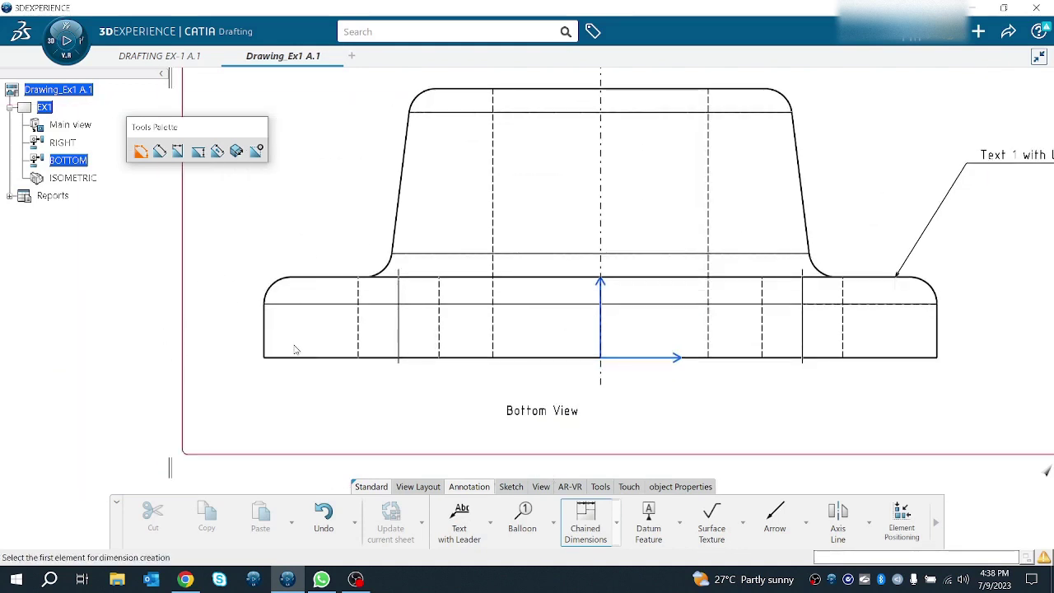
pyautogui.click(267, 331)
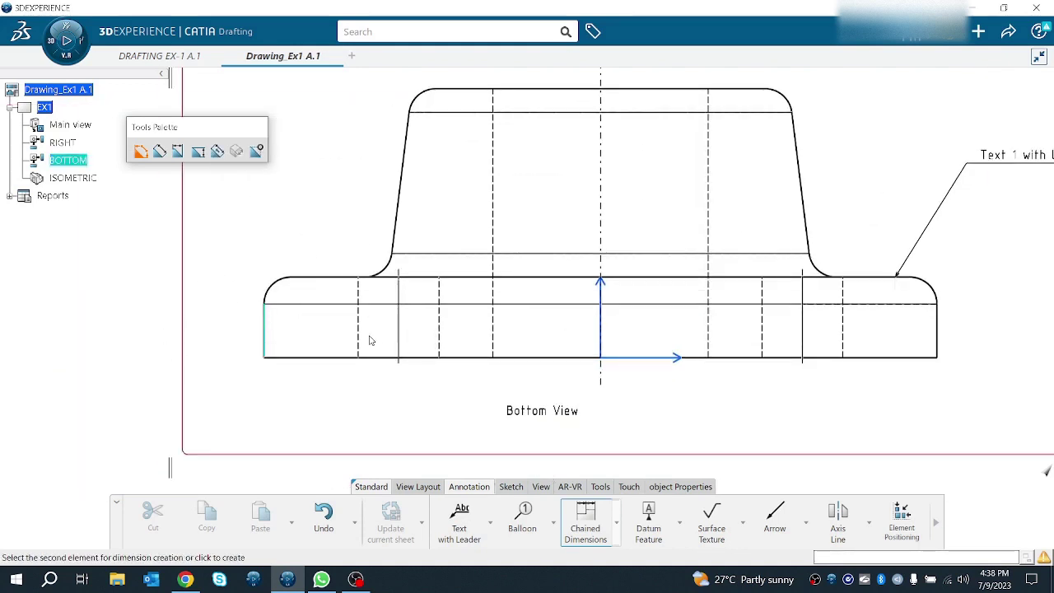
pyautogui.click(358, 334)
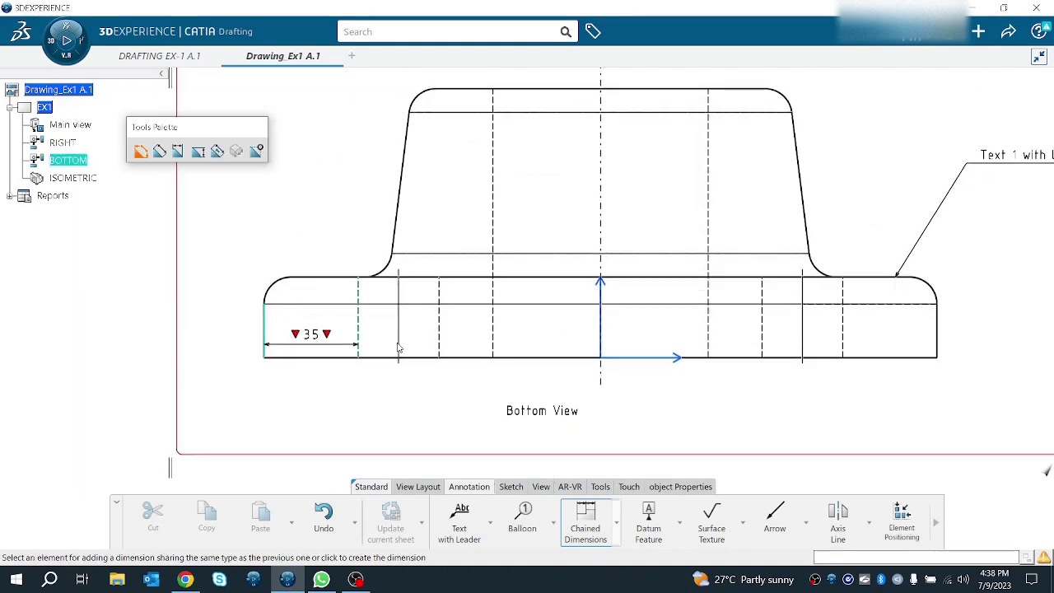
pyautogui.click(398, 346)
pyautogui.click(439, 347)
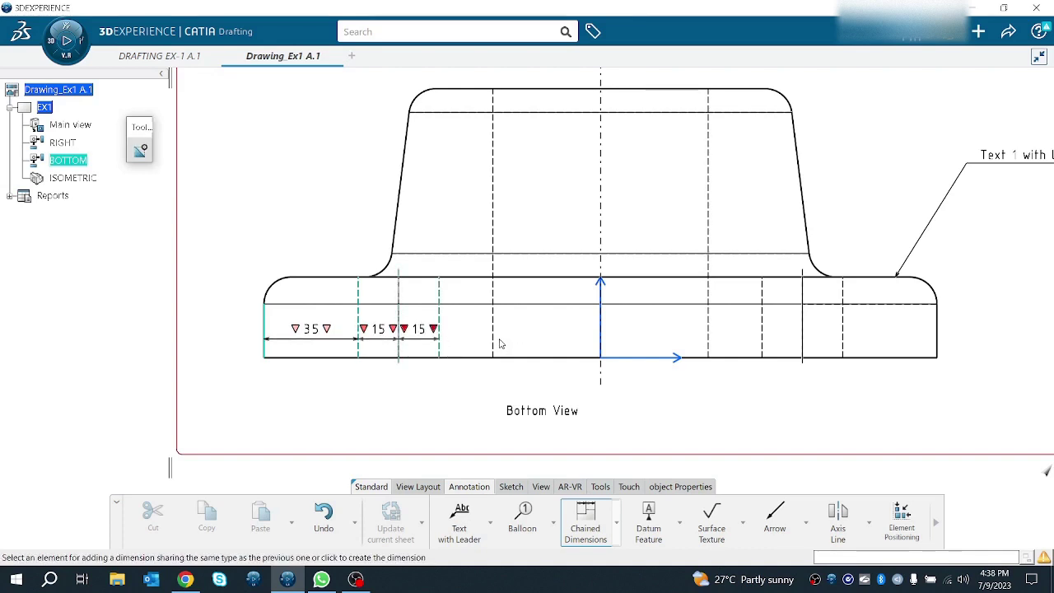
pyautogui.click(494, 347)
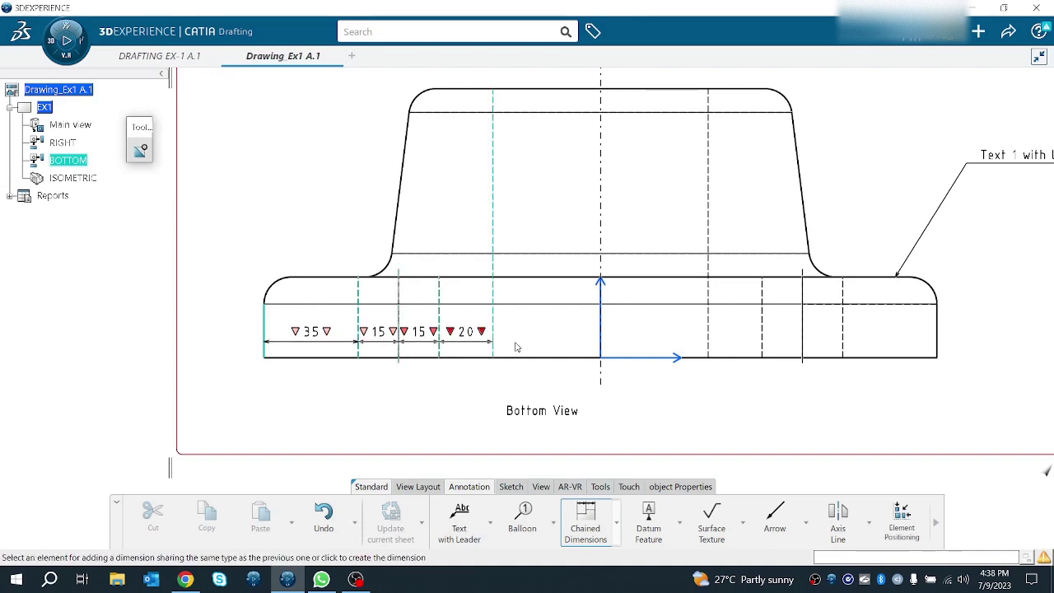
pyautogui.click(604, 342)
pyautogui.click(709, 340)
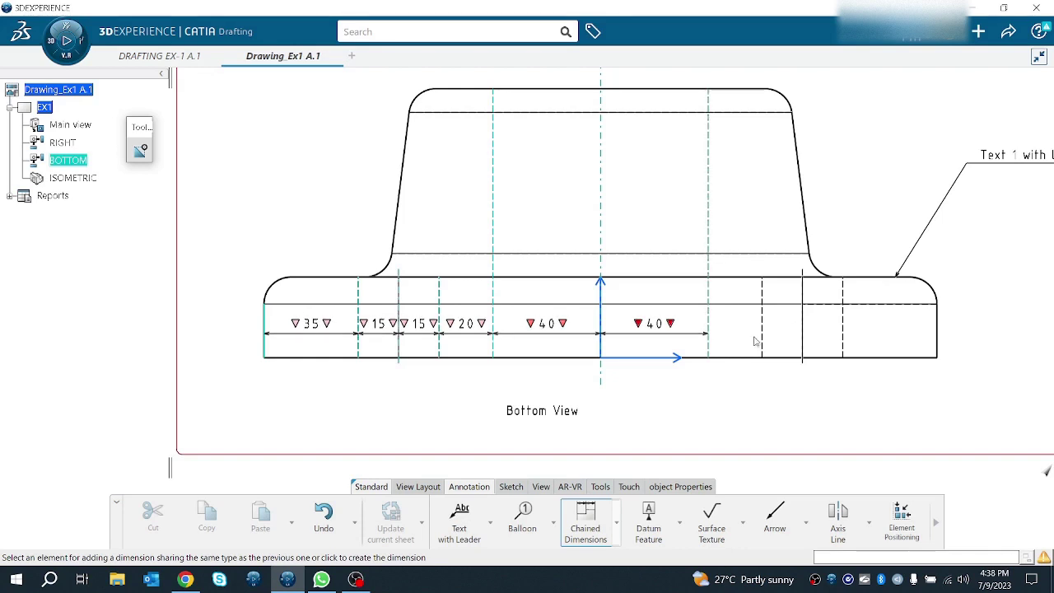
pyautogui.click(757, 341)
pyautogui.click(698, 393)
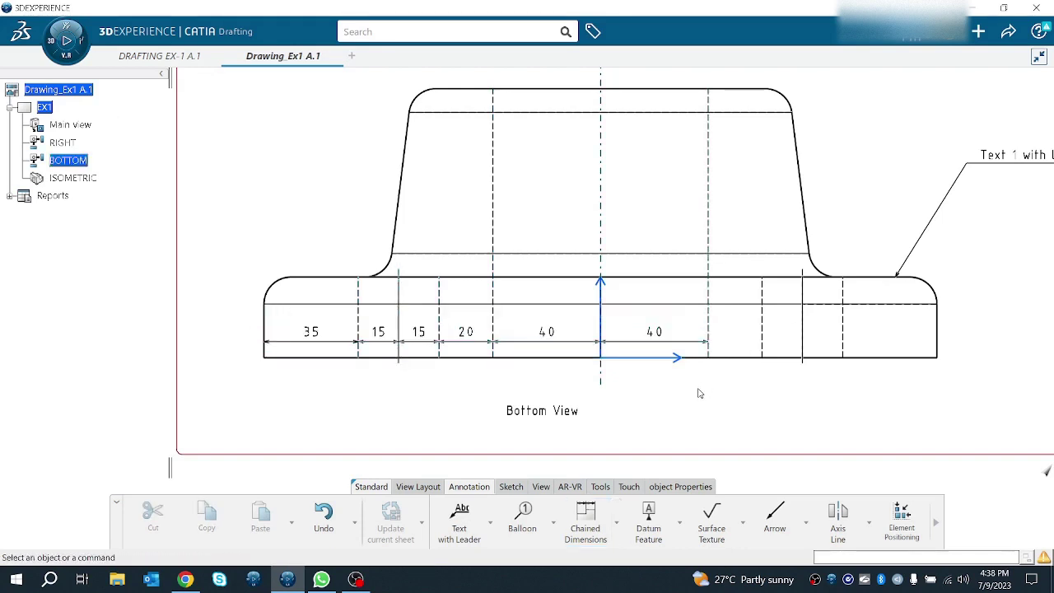
# Move the chained dimensions below the base of the bottom view and shift the "Bottom View" label down and right, clear of them.
pyautogui.moveTo(568, 344); pyautogui.dragTo(642, 460)
pyautogui.click(614, 450)
pyautogui.click(746, 439)
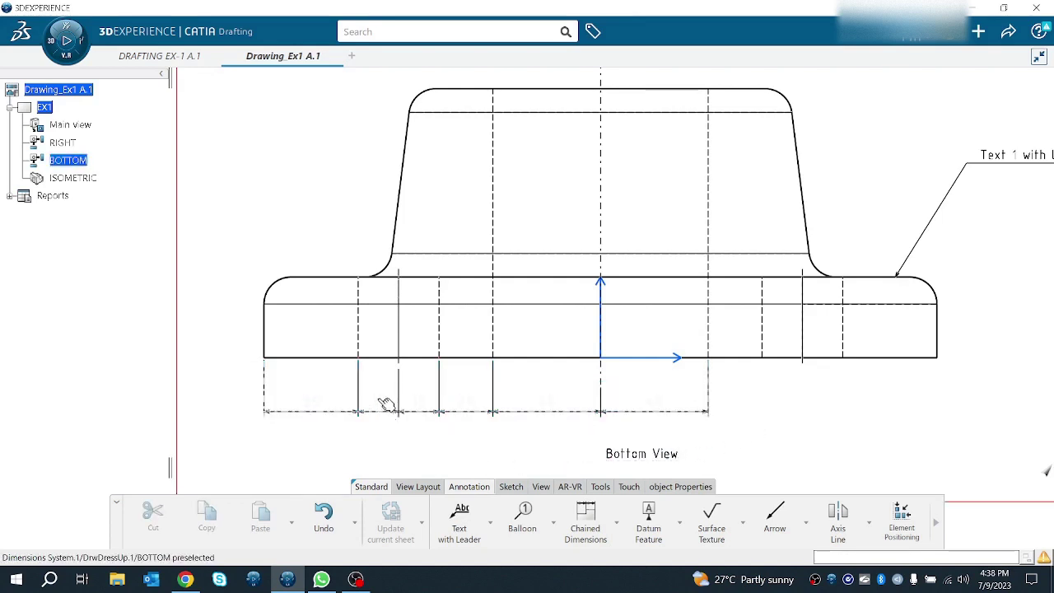
# Create cumulated dimensions from the bottom view's left outer edge to each hole and bore line and the right outer edge, placed below the chained dimensions.
pyautogui.click(617, 524)
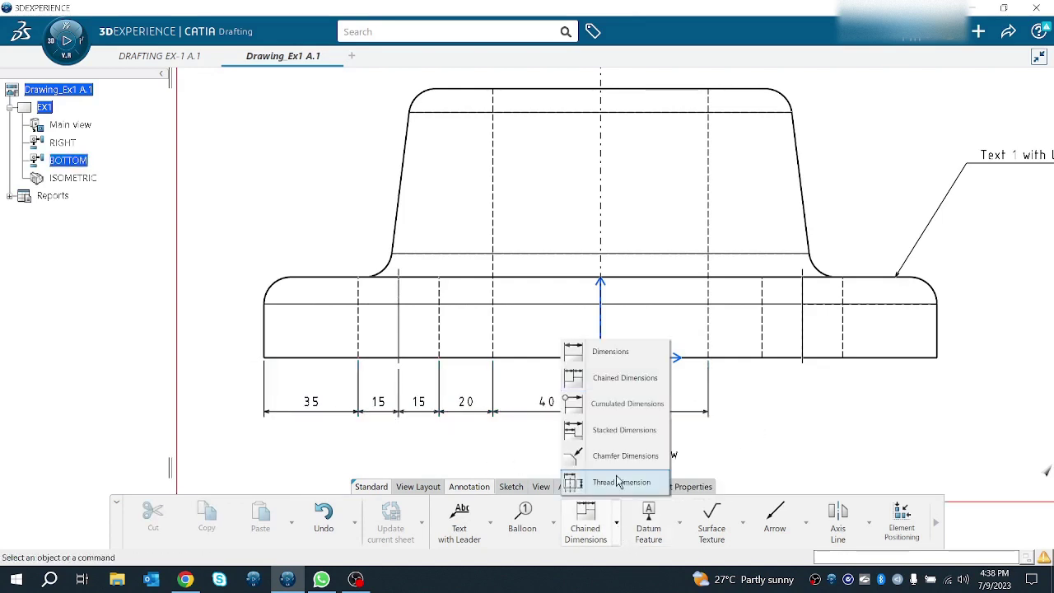
pyautogui.click(627, 414)
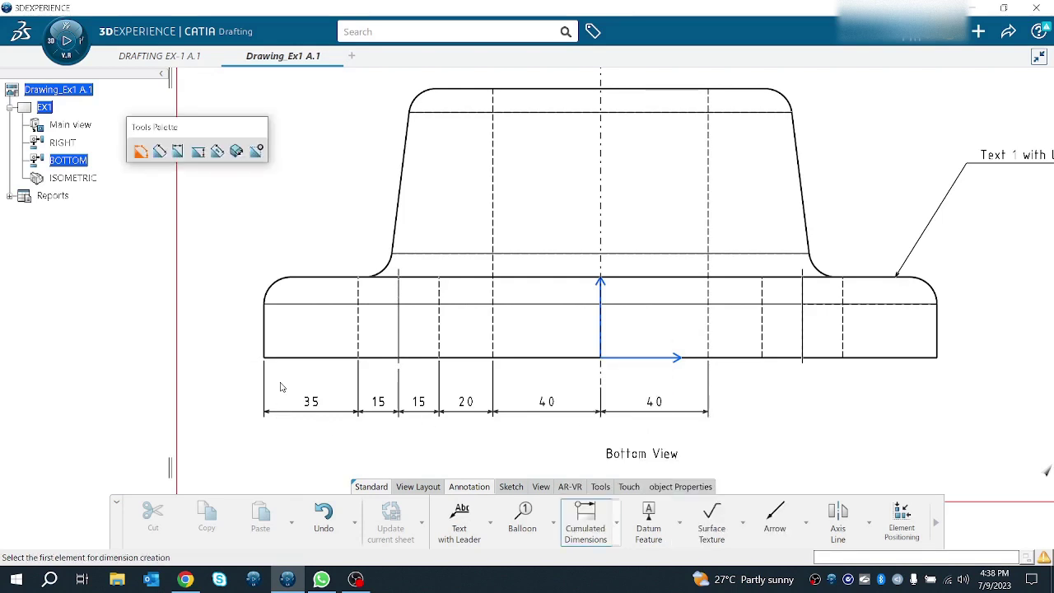
pyautogui.click(267, 341)
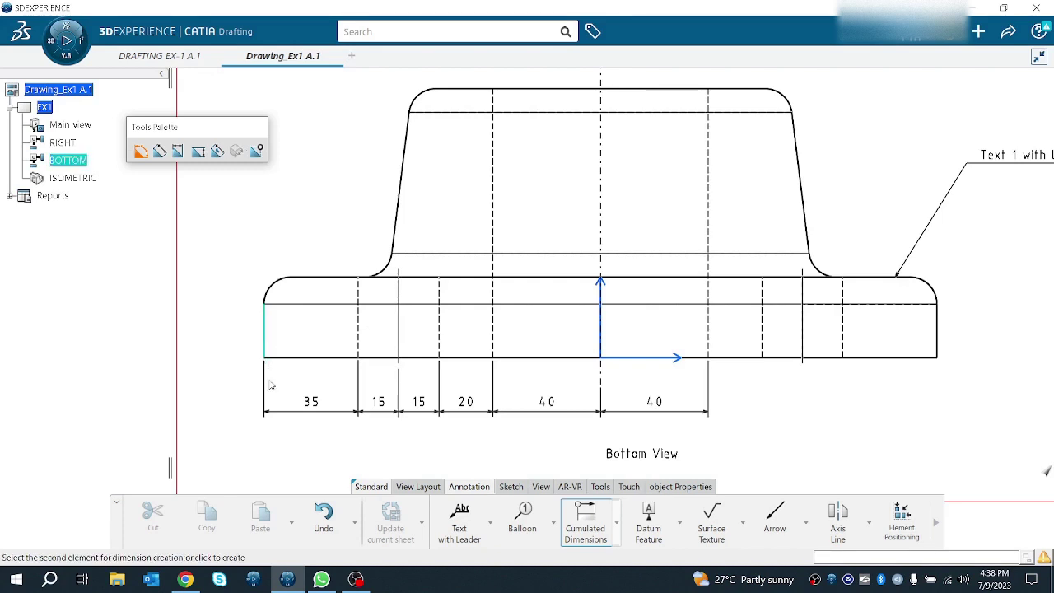
pyautogui.click(358, 341)
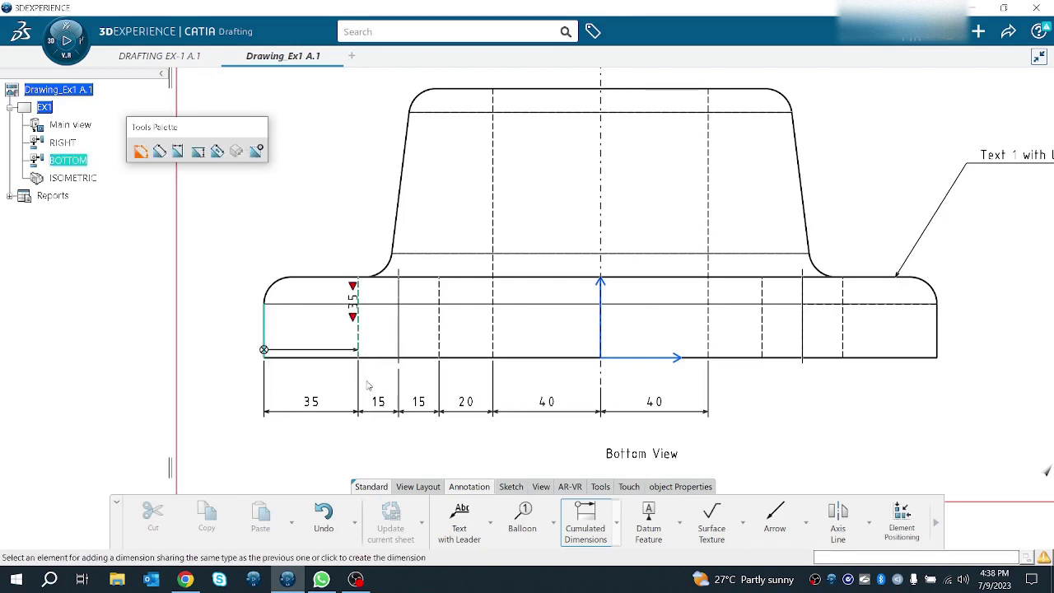
pyautogui.click(401, 355)
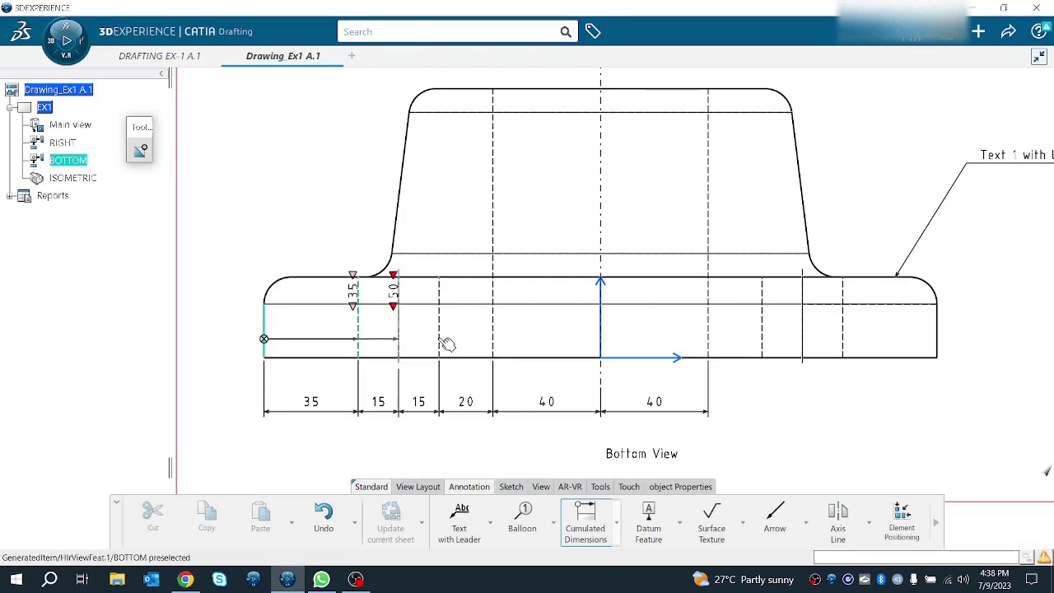
pyautogui.click(443, 344)
pyautogui.click(494, 344)
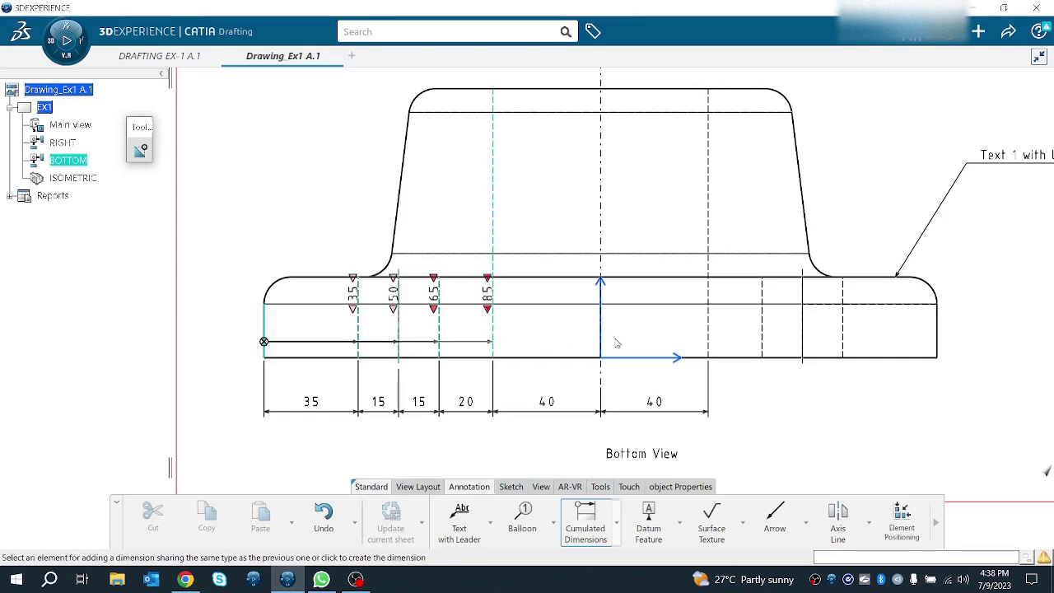
pyautogui.click(606, 334)
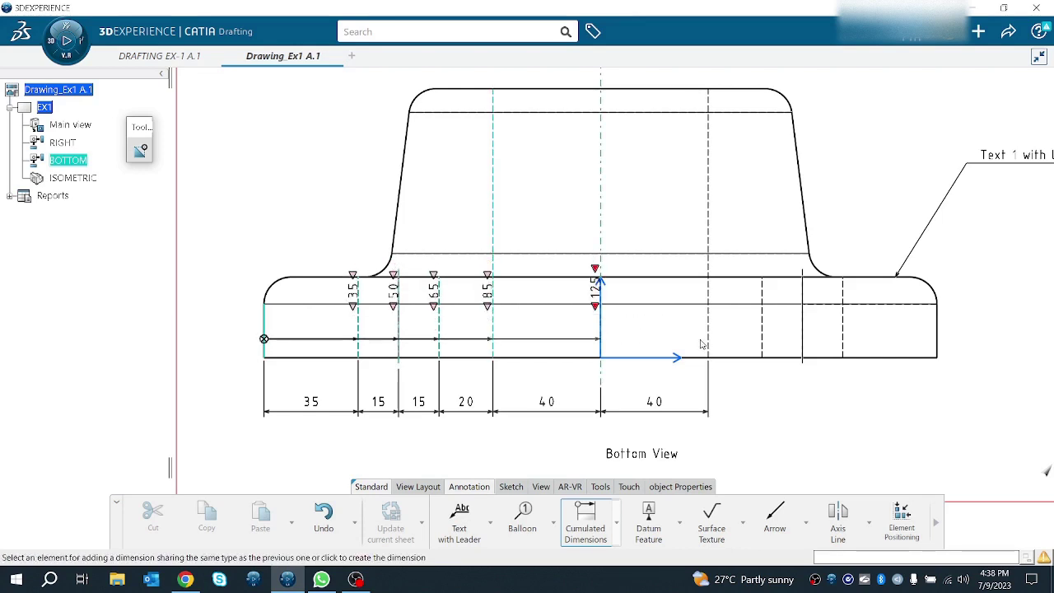
pyautogui.click(711, 346)
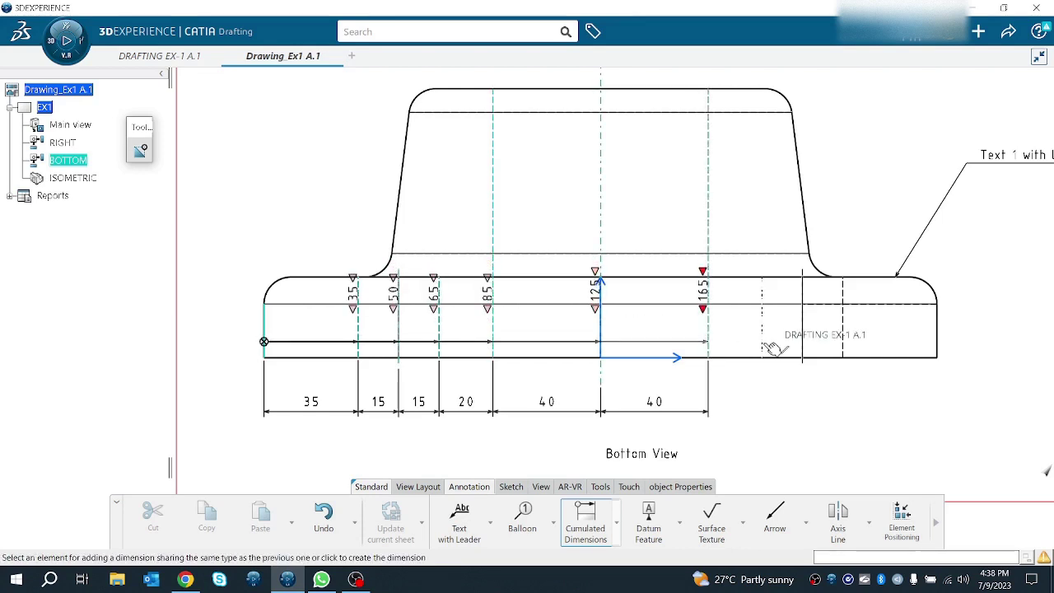
pyautogui.click(762, 344)
pyautogui.click(803, 344)
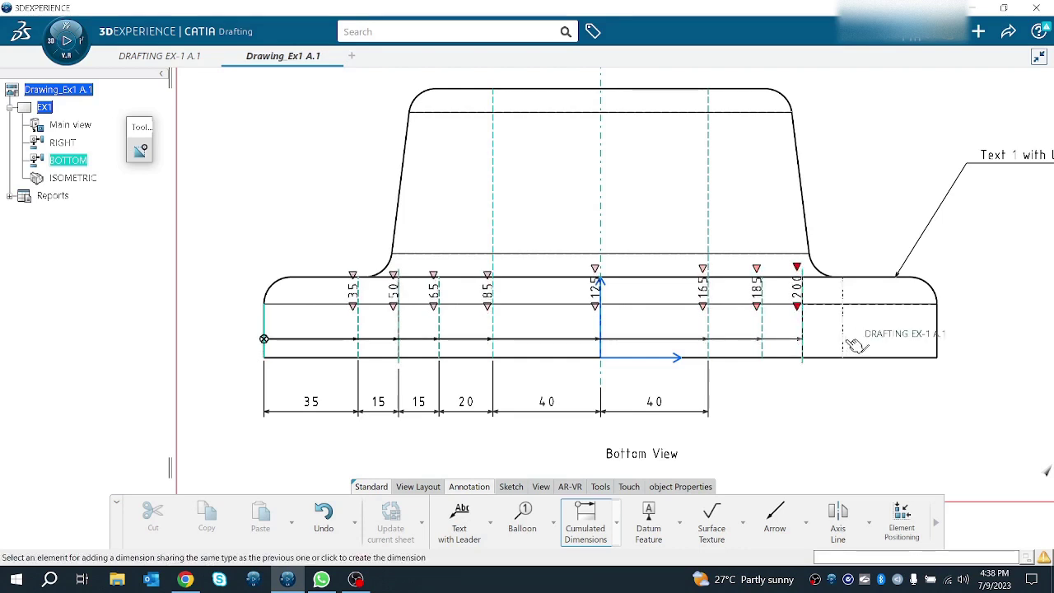
pyautogui.click(843, 344)
pyautogui.click(936, 346)
pyautogui.click(638, 489)
pyautogui.moveTo(485, 497); pyautogui.dragTo(495, 393, button='middle')
pyautogui.click(544, 413)
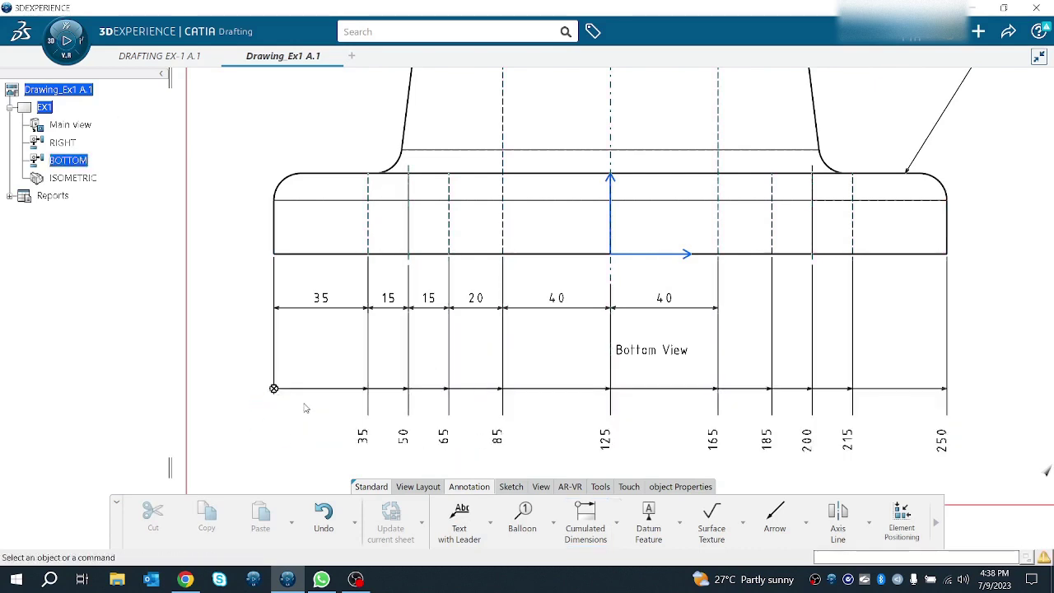
# Create stacked dimensions from the bottom view's left outer edge through the bore's right hidden line, placed below the cumulated dimensions.
pyautogui.moveTo(441, 516); pyautogui.dragTo(458, 345, button='middle')
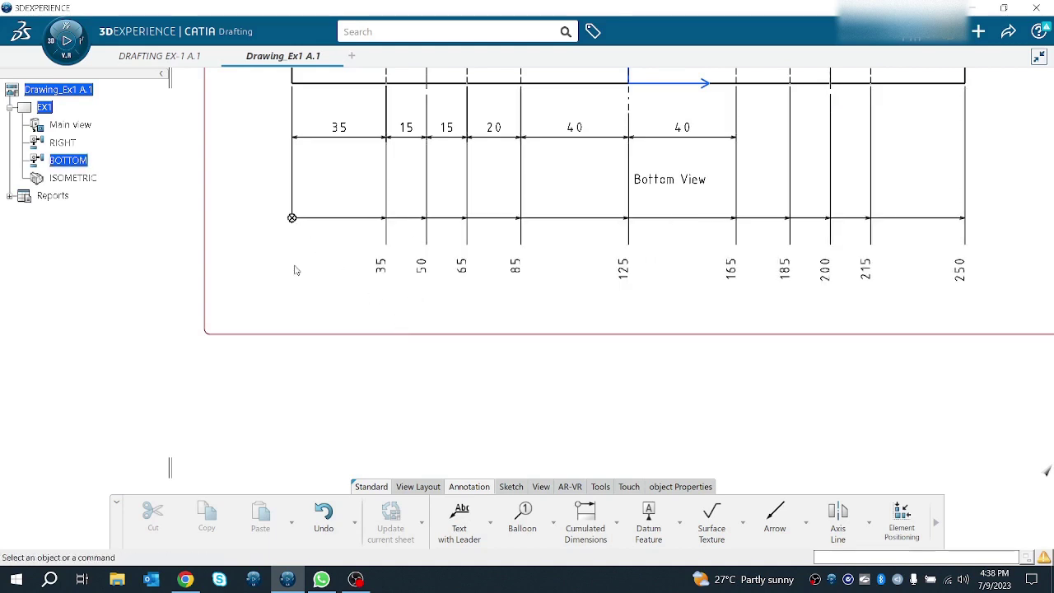
pyautogui.scroll(-2, 593, 339)
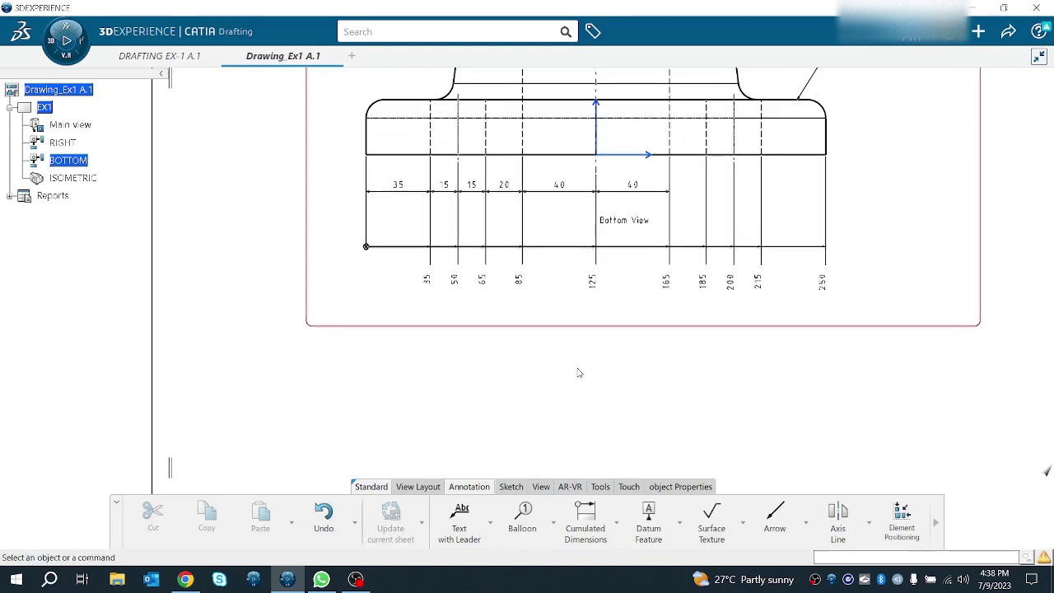
pyautogui.click(615, 528)
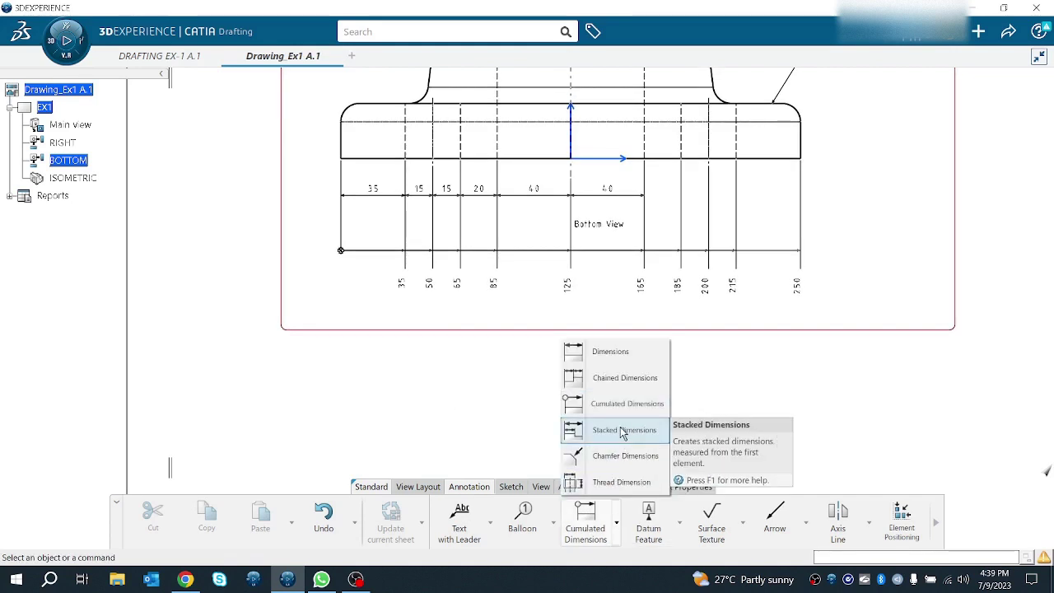
pyautogui.click(623, 431)
pyautogui.click(342, 142)
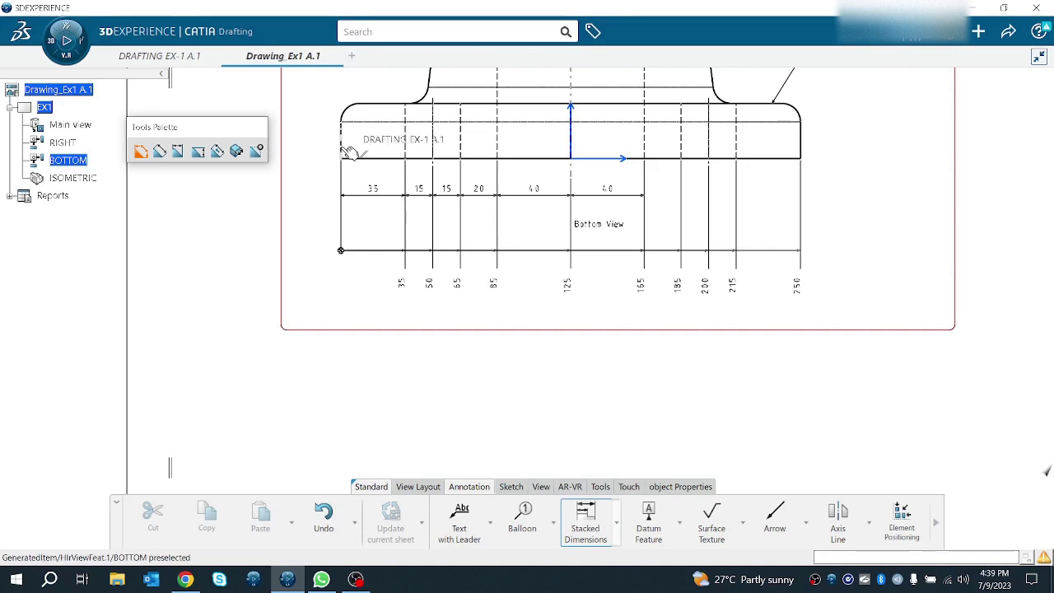
pyautogui.click(405, 148)
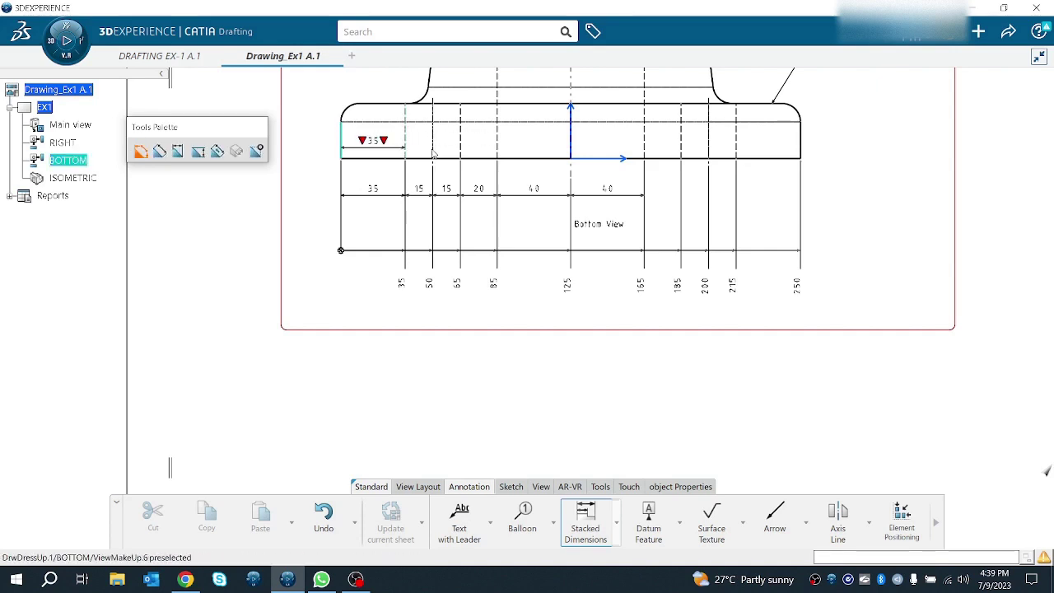
pyautogui.click(433, 154)
pyautogui.click(462, 154)
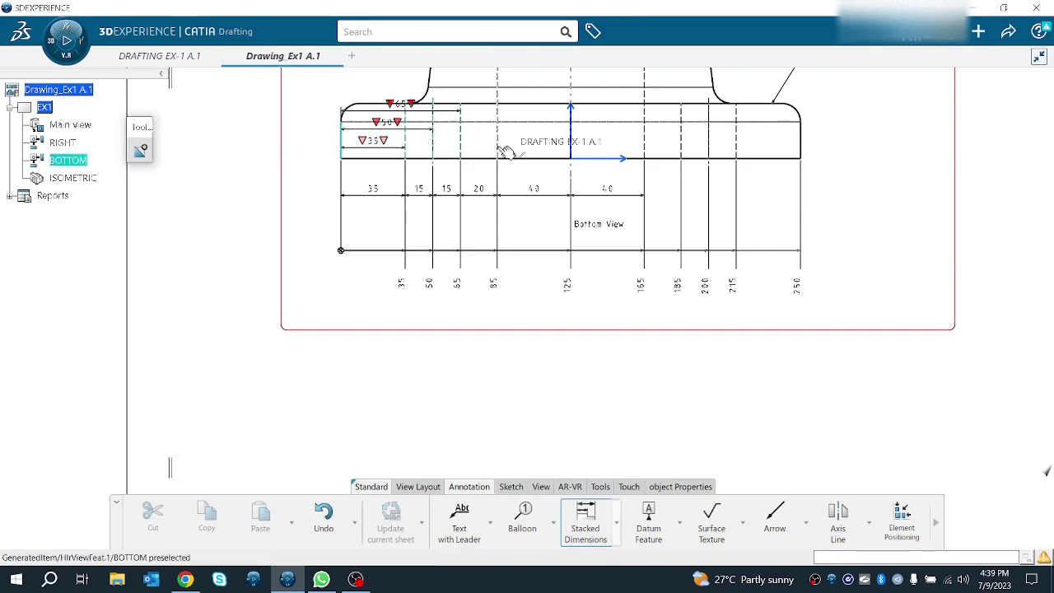
pyautogui.click(498, 152)
pyautogui.click(574, 154)
pyautogui.click(645, 155)
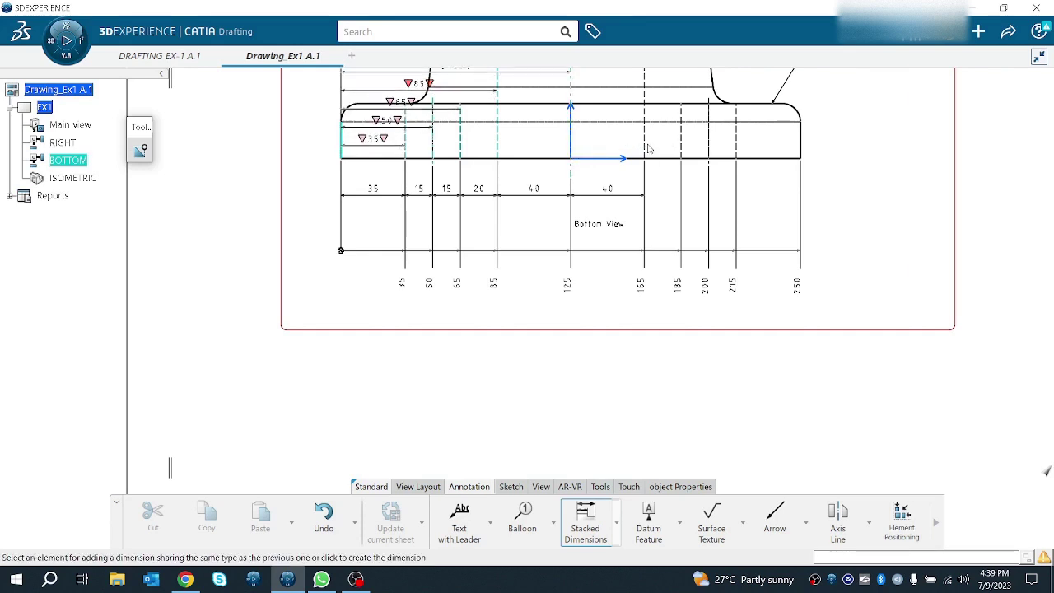
pyautogui.click(631, 322)
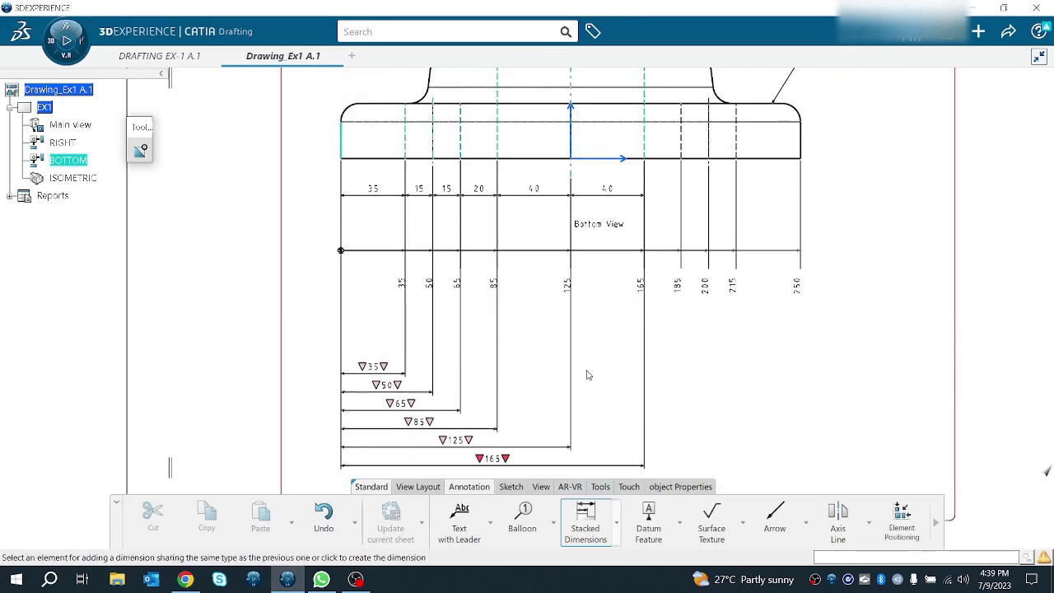
pyautogui.click(600, 376)
pyautogui.click(720, 385)
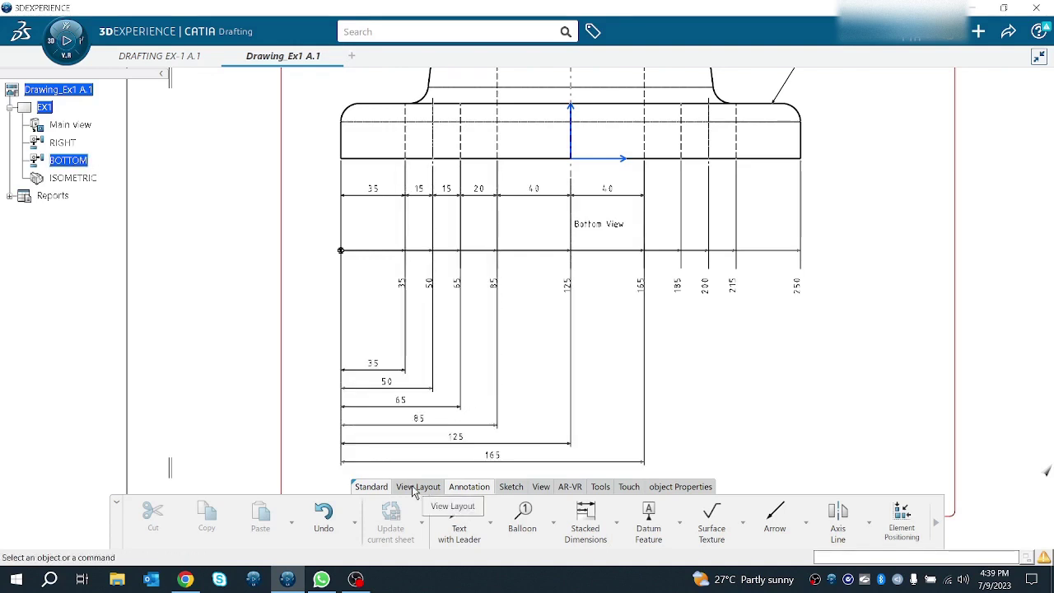
pyautogui.click(615, 522)
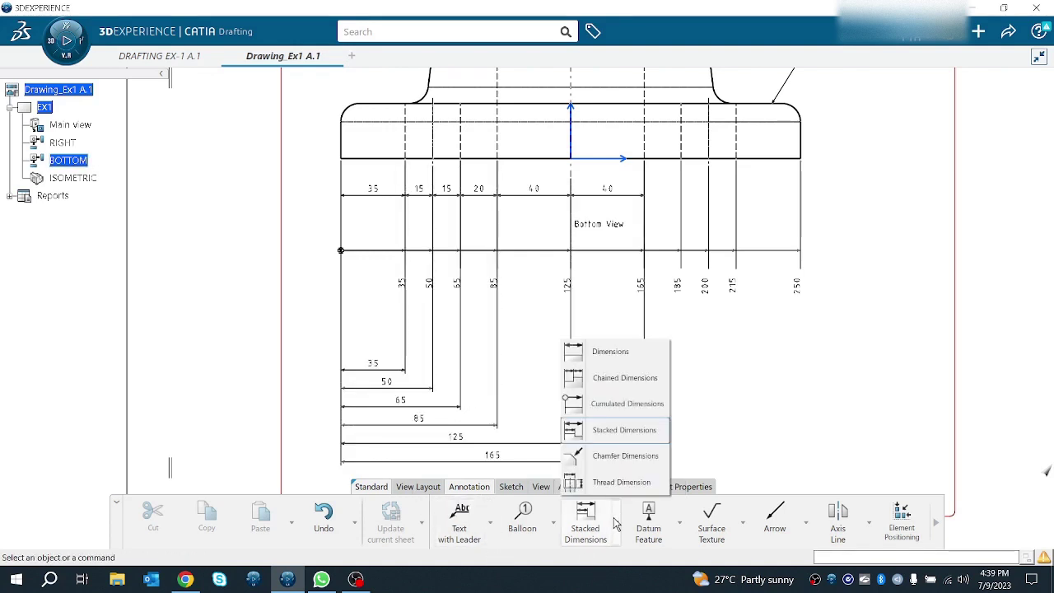
pyautogui.click(618, 468)
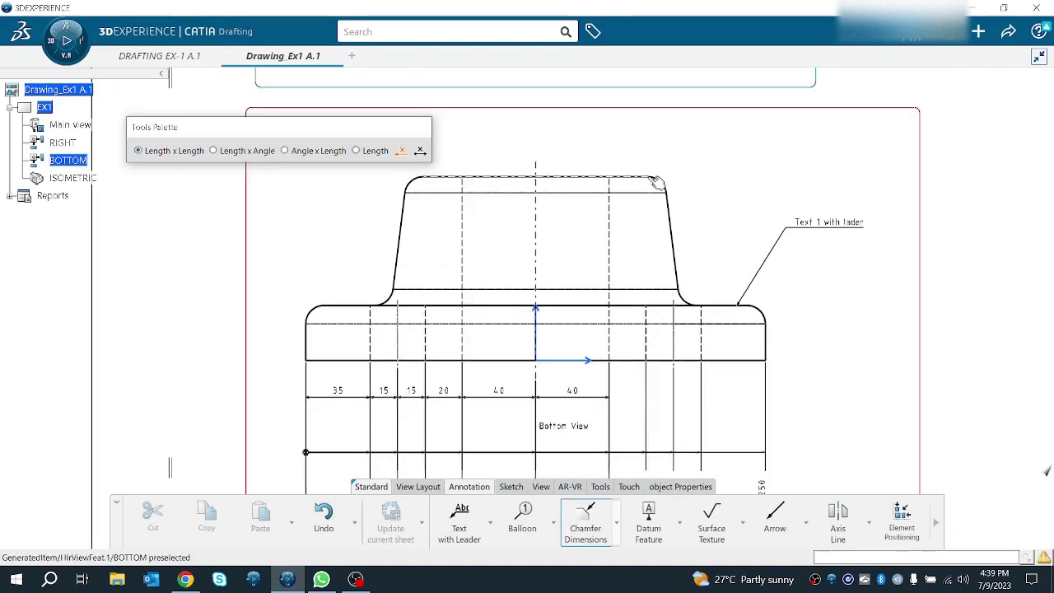
pyautogui.moveTo(656, 325); pyautogui.dragTo(649, 445, button='middle')
pyautogui.moveTo(706, 221); pyautogui.dragTo(654, 476, button='middle')
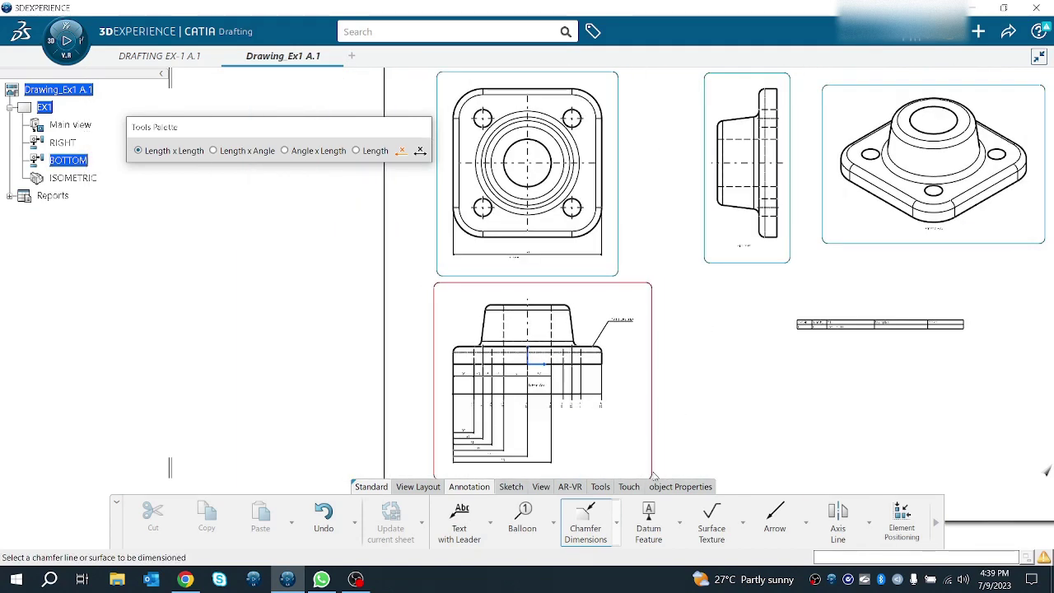
pyautogui.click(598, 536)
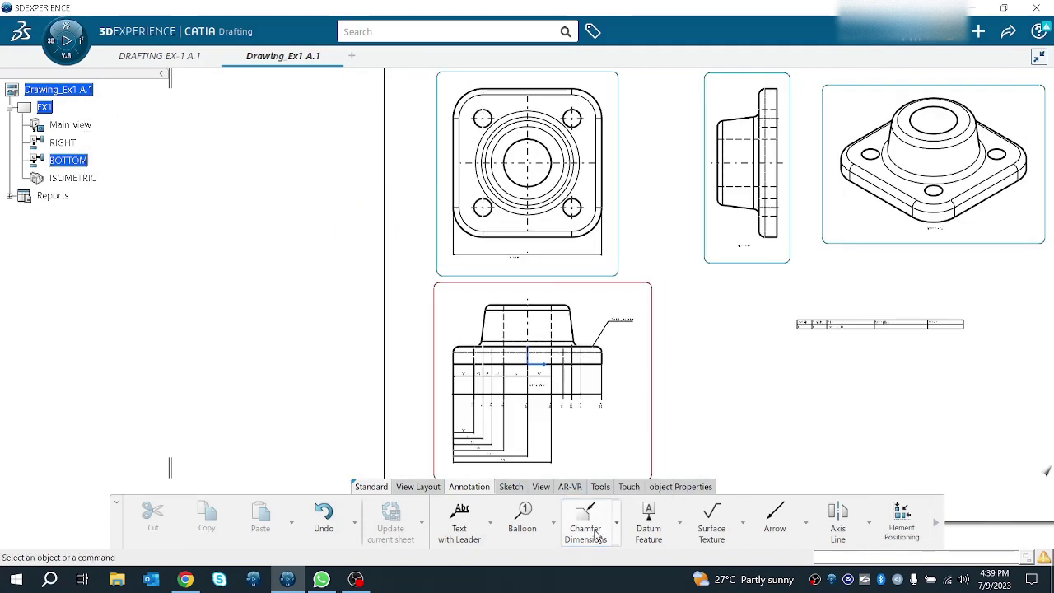
pyautogui.click(679, 521)
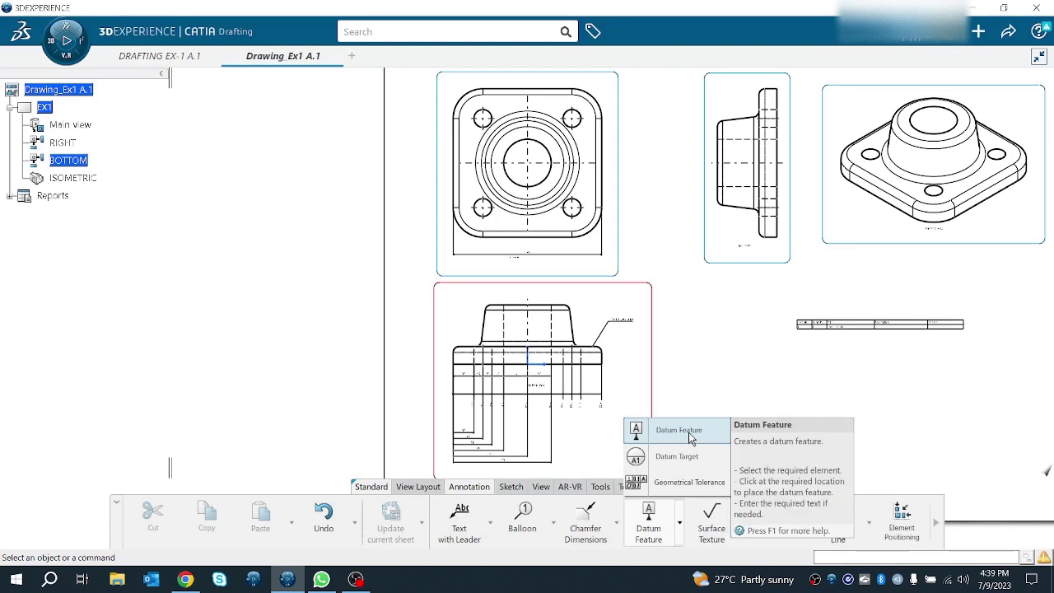
pyautogui.click(693, 373)
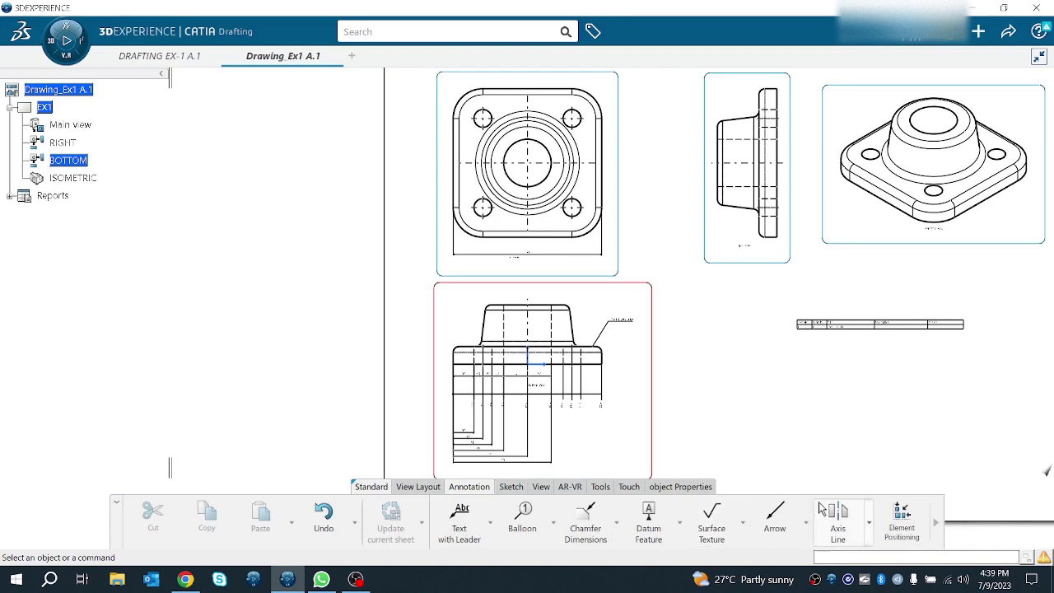
# Hatch the narrow strip at the top of the bottom view's boss, between the bore's hidden lines, with an area fill.
pyautogui.click(805, 522)
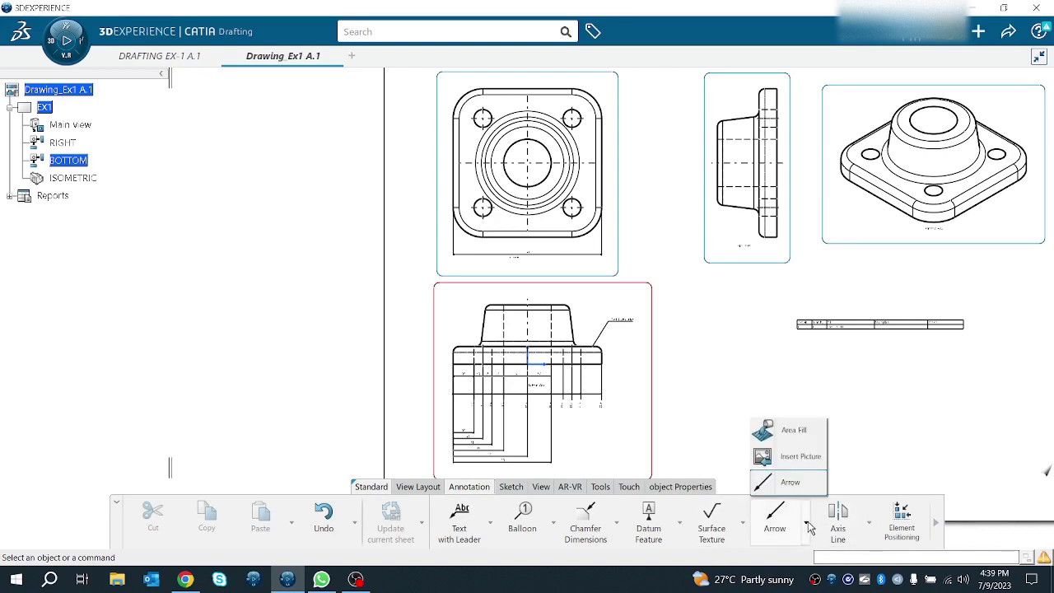
pyautogui.click(795, 435)
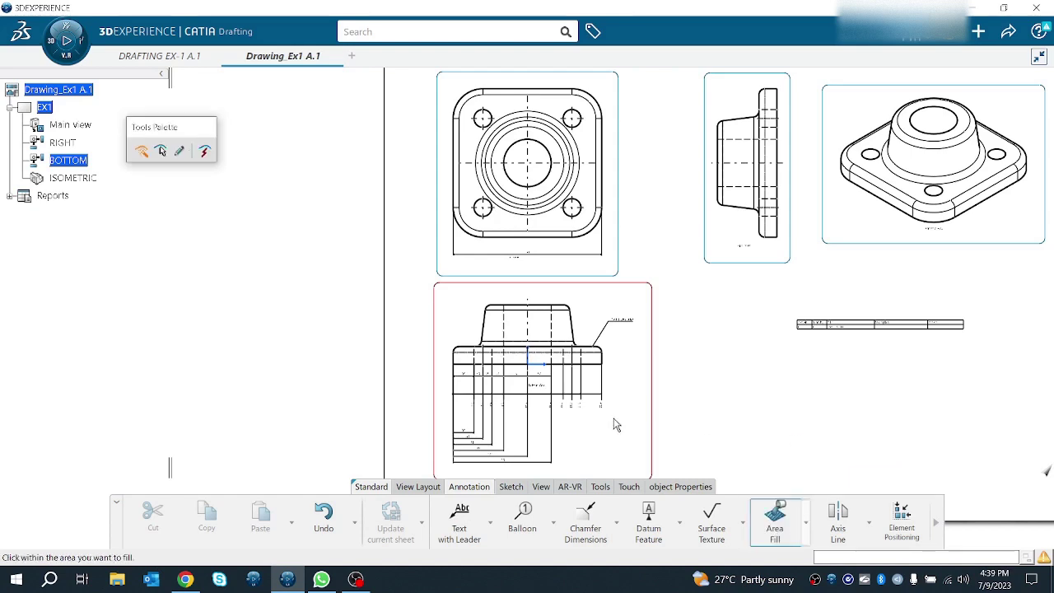
pyautogui.scroll(5, 576, 313)
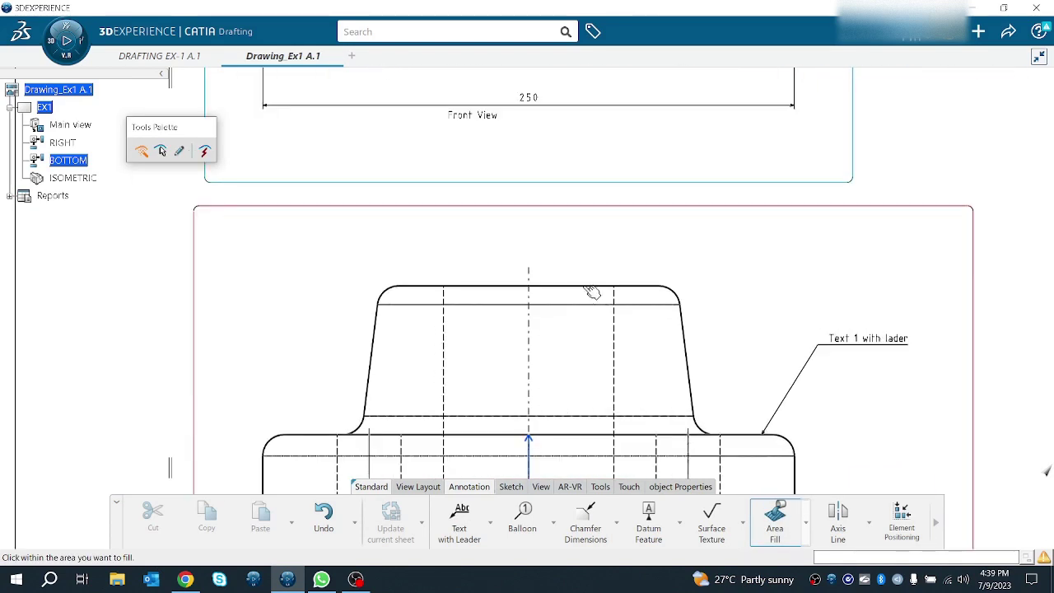
pyautogui.click(475, 305)
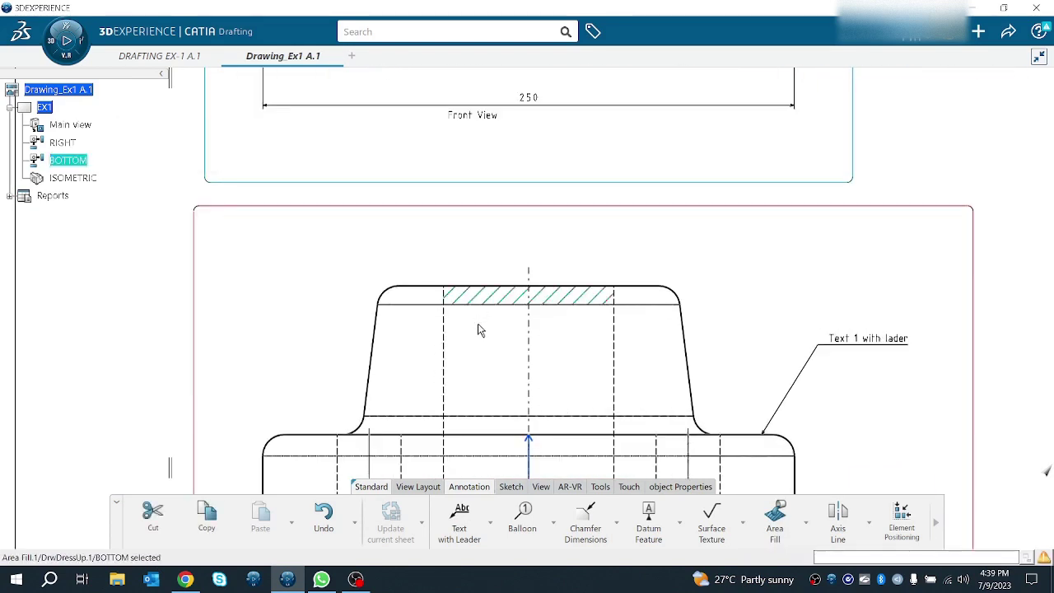
# Add an area fill to the larger bore region below the hatched strip in the bottom view, down to the boss's base.
pyautogui.click(775, 515)
pyautogui.click(486, 375)
pyautogui.moveTo(559, 418); pyautogui.dragTo(549, 237, button='middle')
pyautogui.moveTo(719, 344); pyautogui.dragTo(715, 474, button='middle')
pyautogui.moveTo(683, 403); pyautogui.dragTo(534, 445, button='middle')
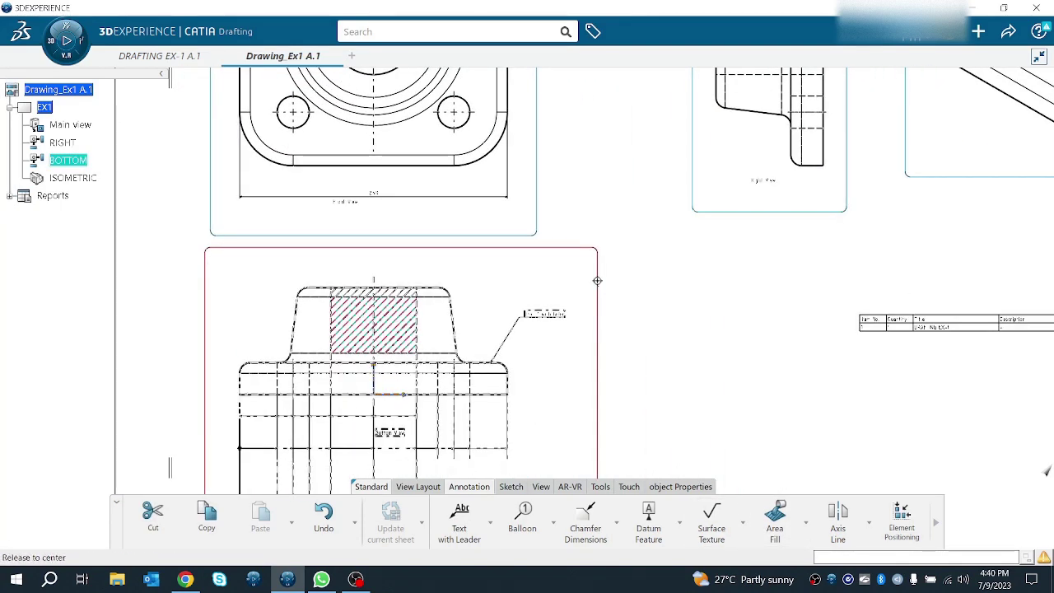
pyautogui.moveTo(597, 281); pyautogui.dragTo(598, 324, button='middle')
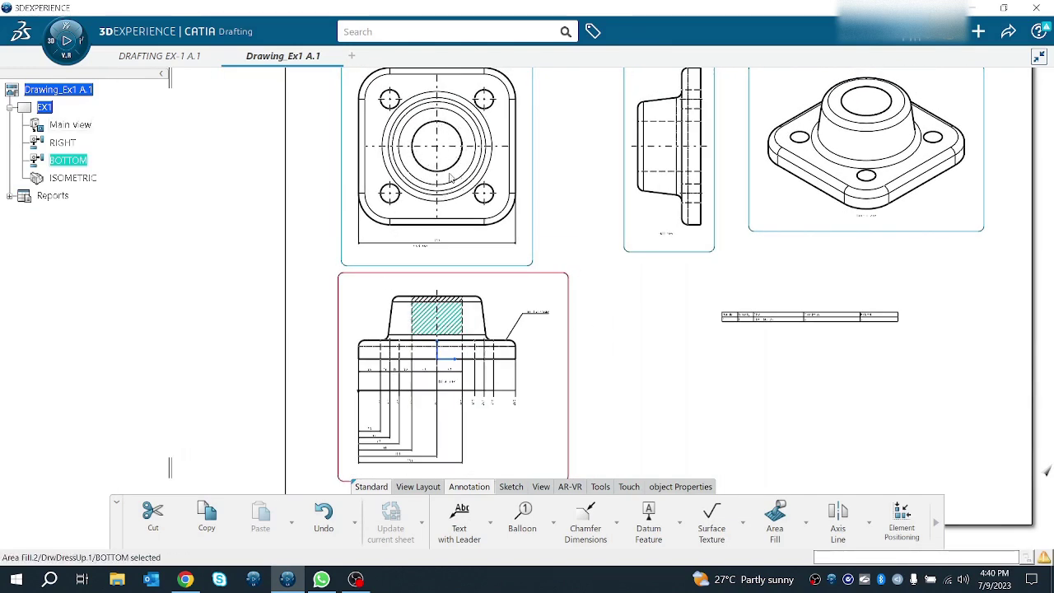
pyautogui.click(420, 329)
pyautogui.moveTo(408, 401)
pyautogui.mouseDown(button='middle')
pyautogui.moveTo(380, 287)
pyautogui.moveTo(384, 234)
pyautogui.moveTo(486, 365)
pyautogui.mouseUp(button='middle')
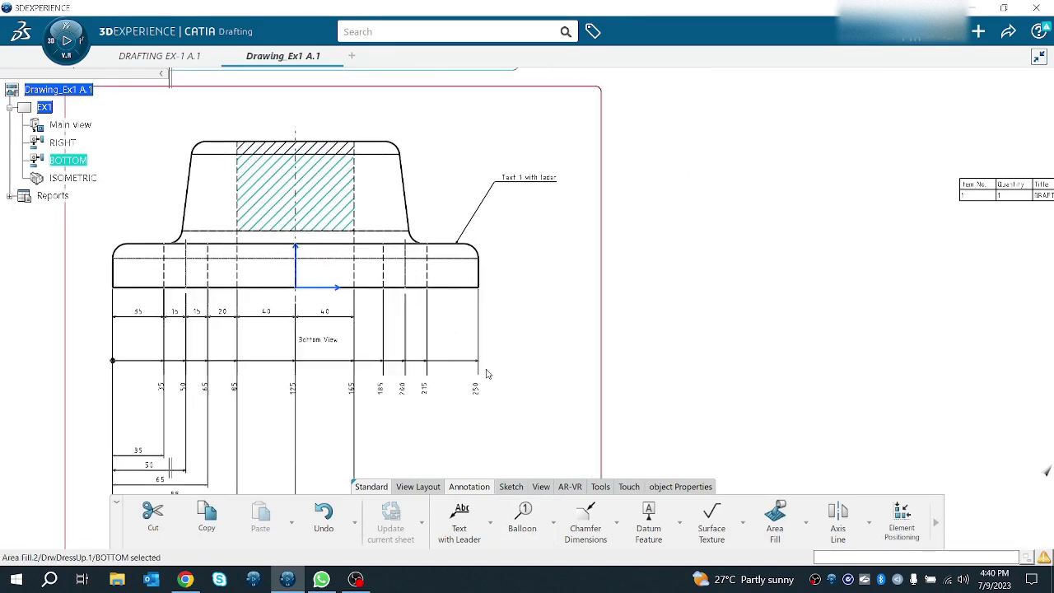
# Insert the portrait photo numbered 3 (JPG) from the Downloads folder as a picture, placed above and right of the sheet.
pyautogui.click(805, 528)
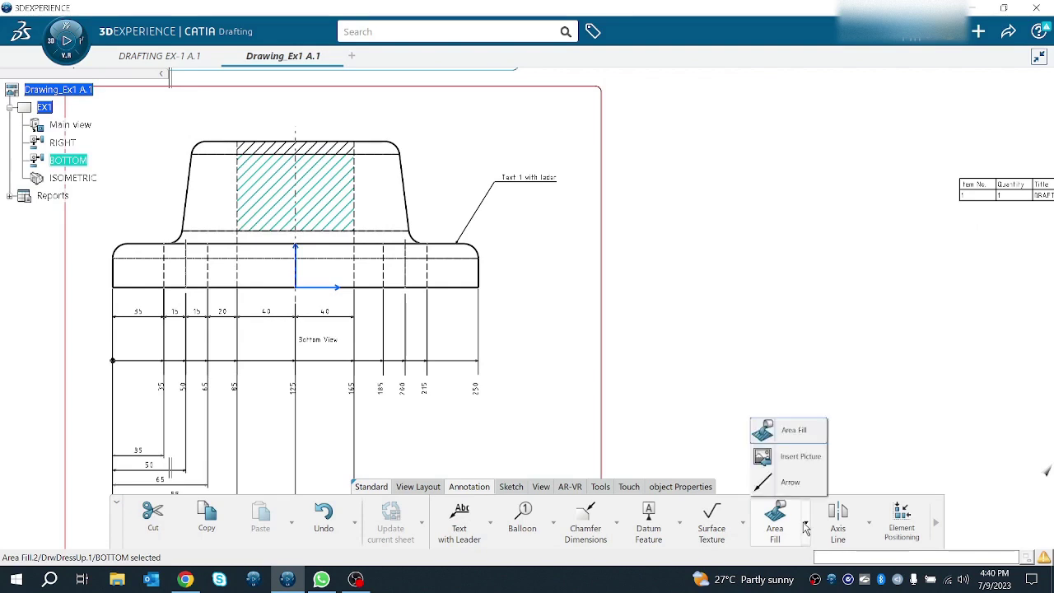
pyautogui.click(806, 467)
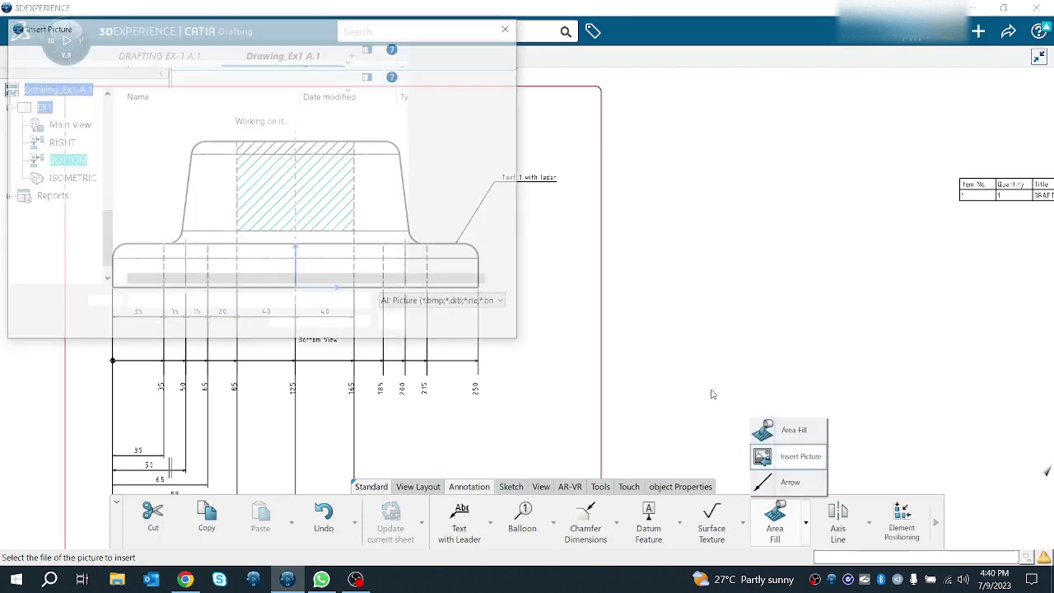
pyautogui.scroll(-6, 223, 210)
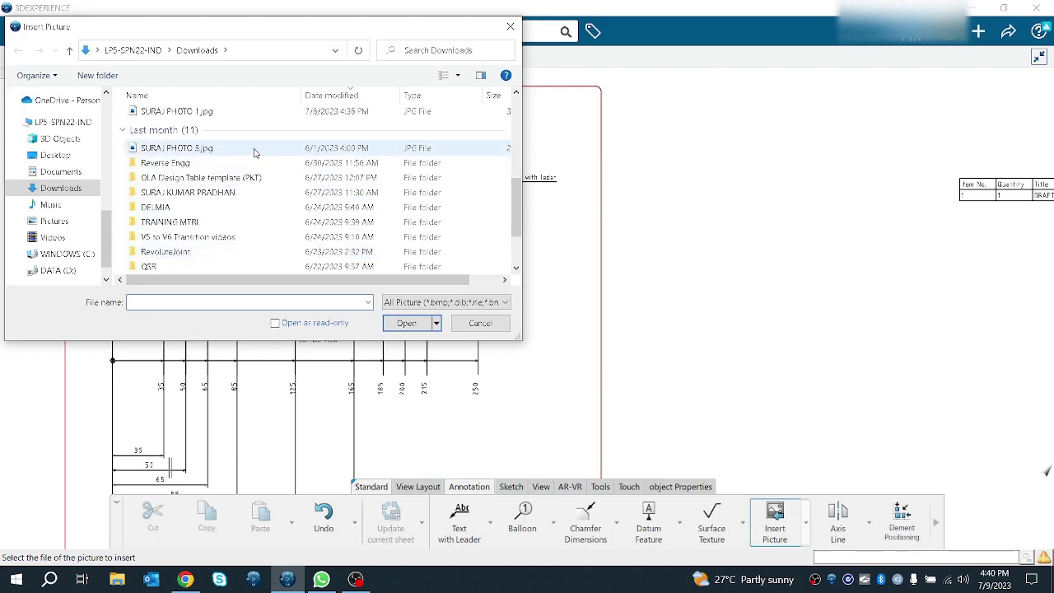
pyautogui.doubleClick(176, 149)
pyautogui.keyDown('ctrl'); pyautogui.moveTo(620, 194); pyautogui.dragTo(640, 398, button='middle'); pyautogui.keyUp('ctrl')
pyautogui.click(658, 223)
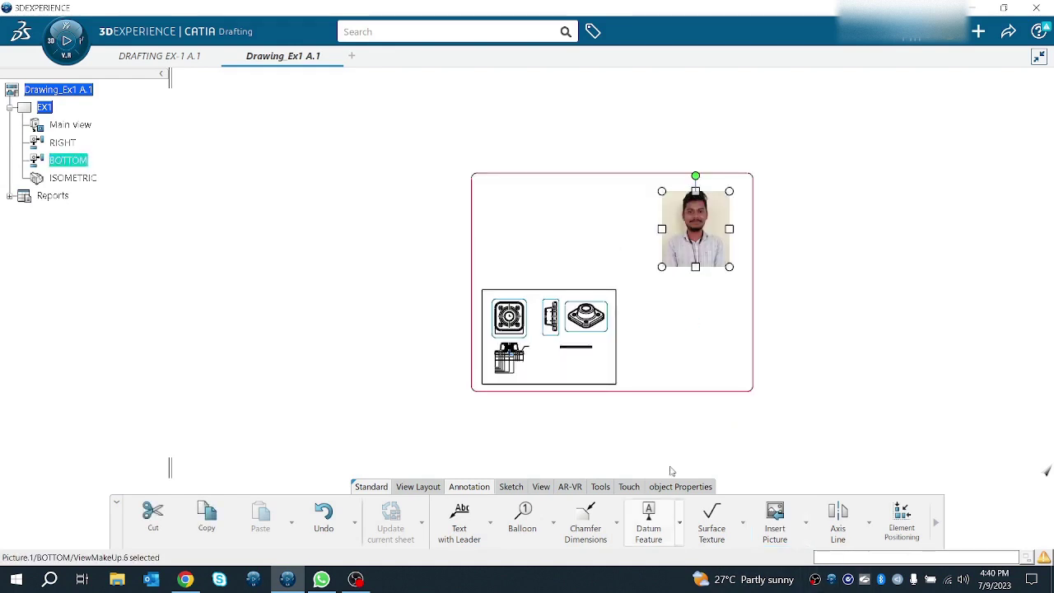
# Move the portrait picture onto the sheet and shrink it to fit in the free space below the bill of material table.
pyautogui.moveTo(702, 233); pyautogui.dragTo(607, 351)
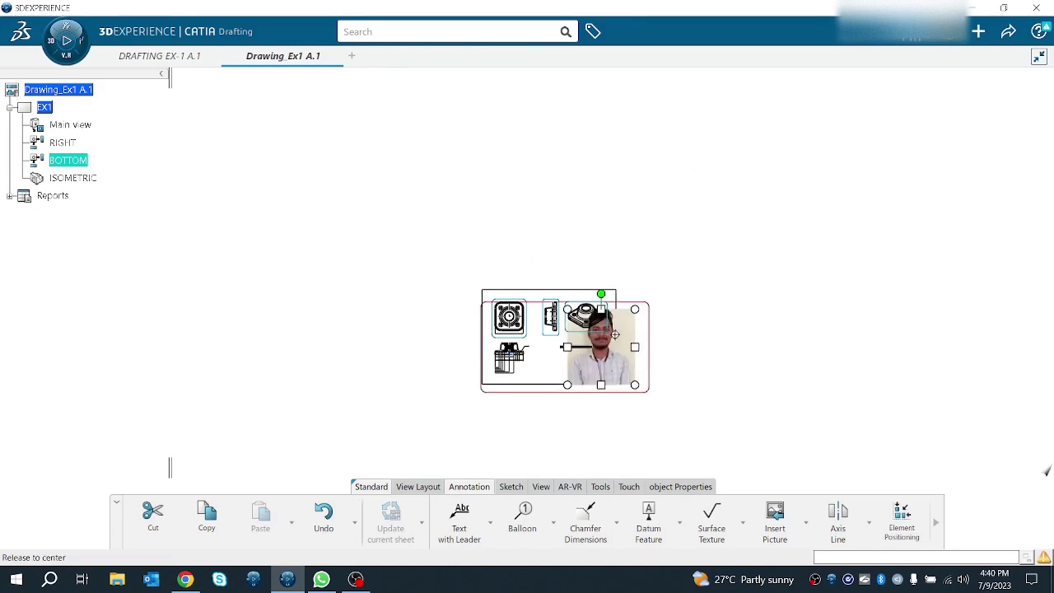
pyautogui.keyDown('ctrl'); pyautogui.moveTo(609, 352); pyautogui.dragTo(682, 179, button='middle'); pyautogui.keyUp('ctrl')
pyautogui.moveTo(765, 375); pyautogui.dragTo(480, 5, button='middle')
pyautogui.keyDown('ctrl'); pyautogui.moveTo(578, 316); pyautogui.dragTo(591, 461, button='middle'); pyautogui.keyUp('ctrl')
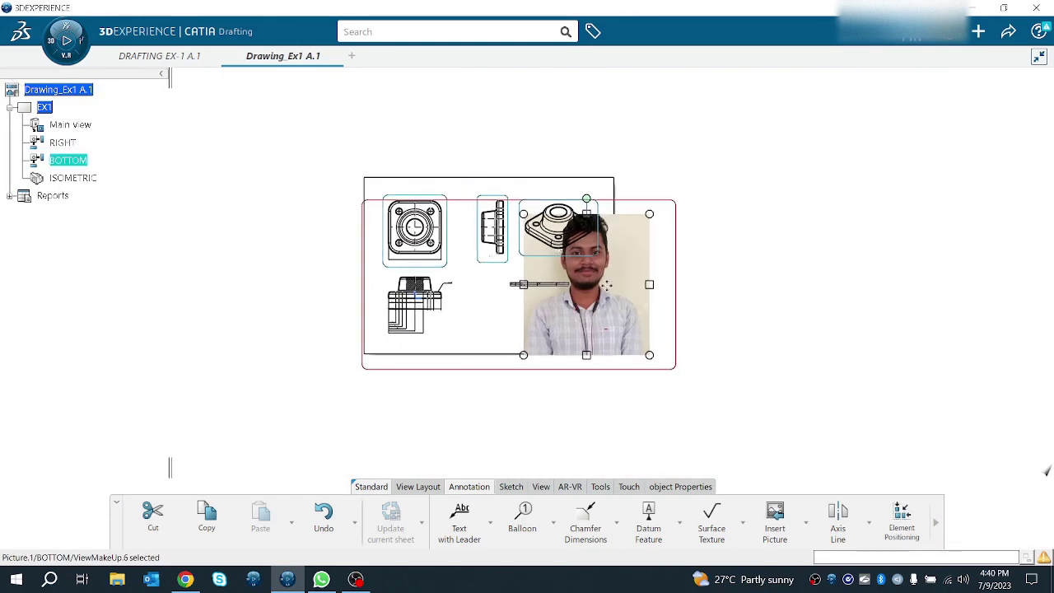
pyautogui.moveTo(649, 216)
pyautogui.mouseDown()
pyautogui.moveTo(647, 277)
pyautogui.moveTo(543, 310)
pyautogui.mouseUp()
pyautogui.click(648, 337)
pyautogui.keyDown('ctrl'); pyautogui.moveTo(649, 337); pyautogui.dragTo(667, 243, button='middle'); pyautogui.keyUp('ctrl')
# Draw an arrow from the right edge of the bottom view's base diagonally down and right into the empty space.
pyautogui.click(806, 522)
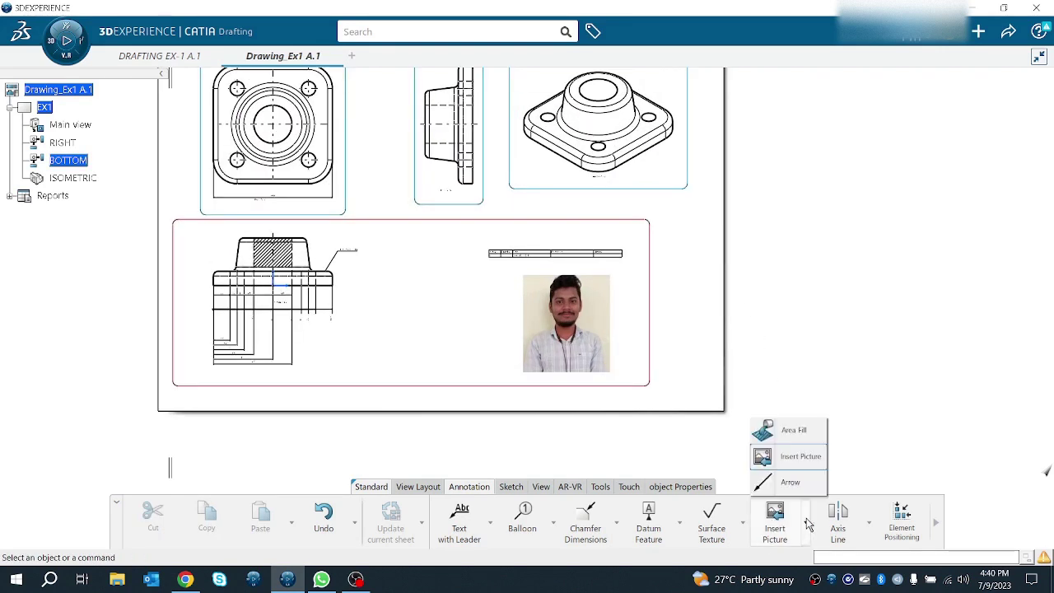
pyautogui.click(788, 482)
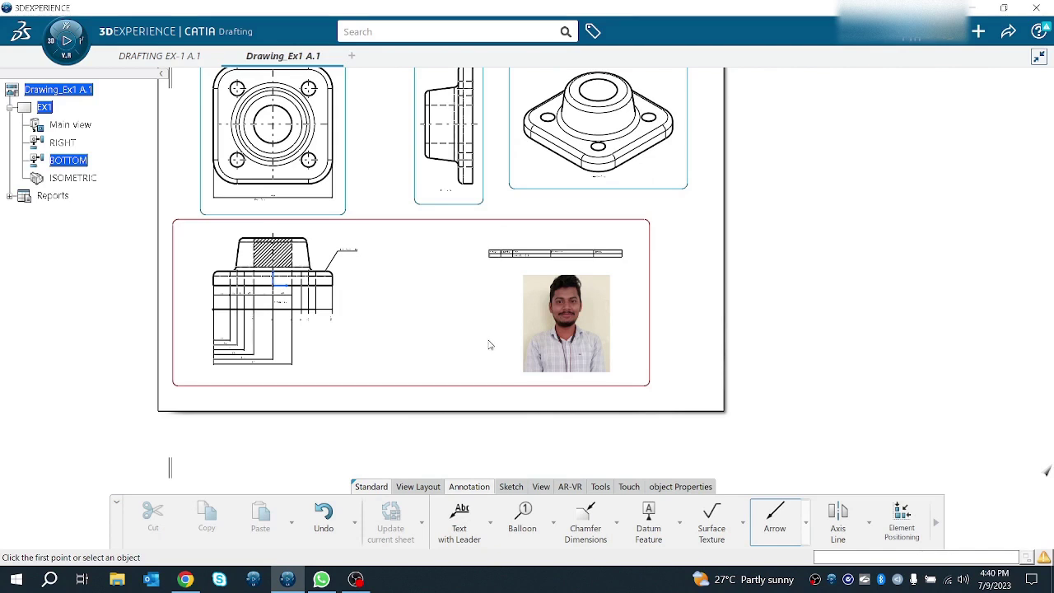
pyautogui.click(332, 283)
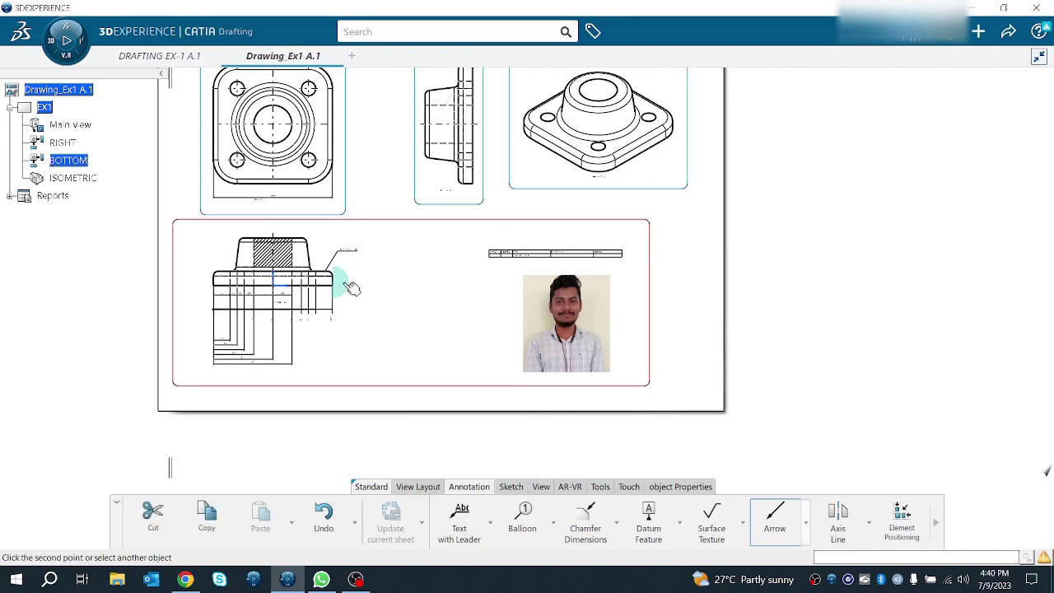
pyautogui.click(414, 343)
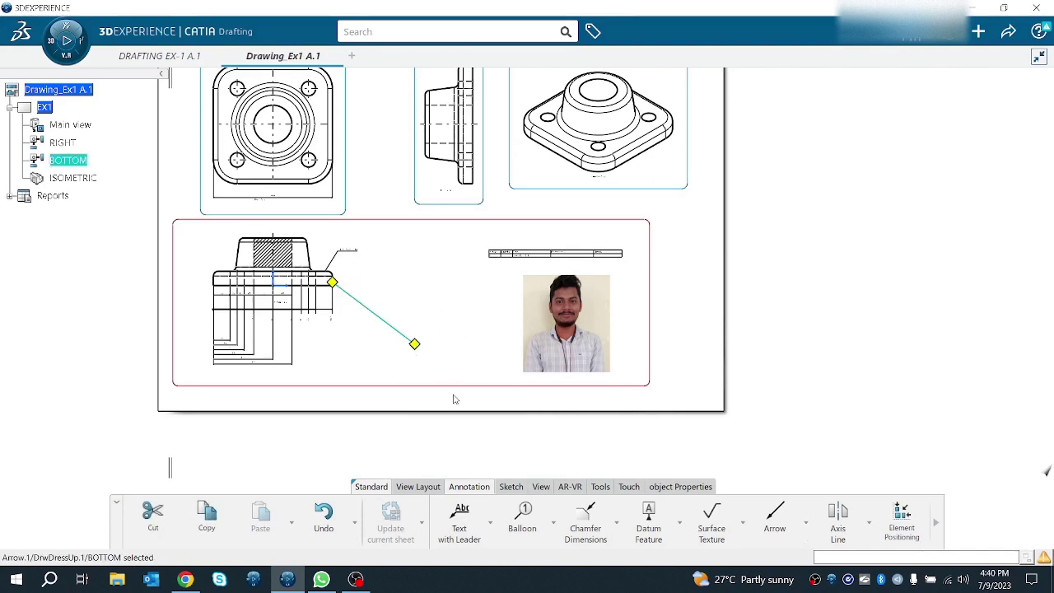
pyautogui.click(489, 522)
pyautogui.click(461, 458)
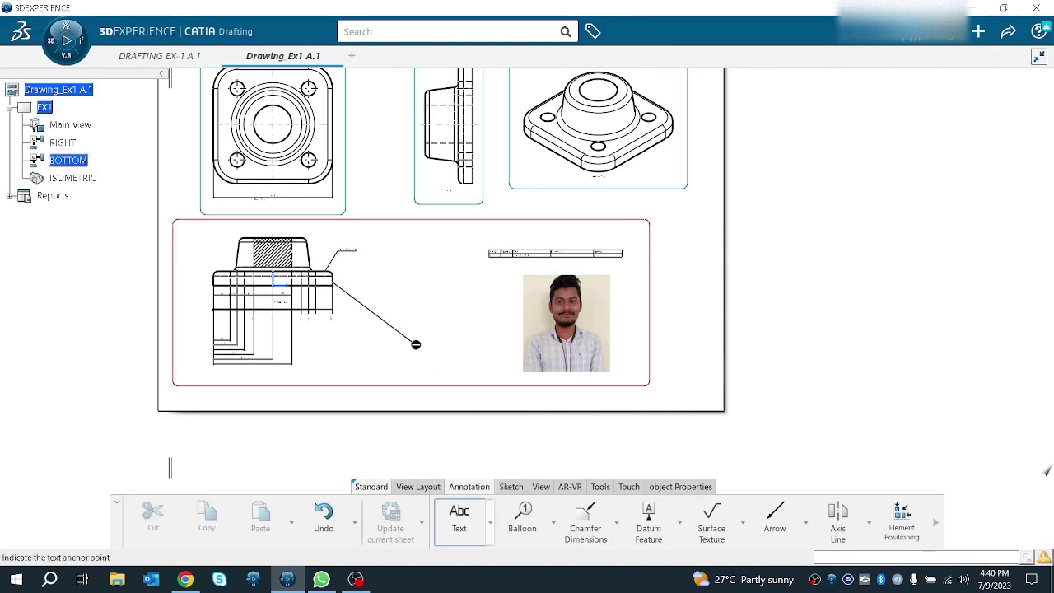
pyautogui.click(421, 345)
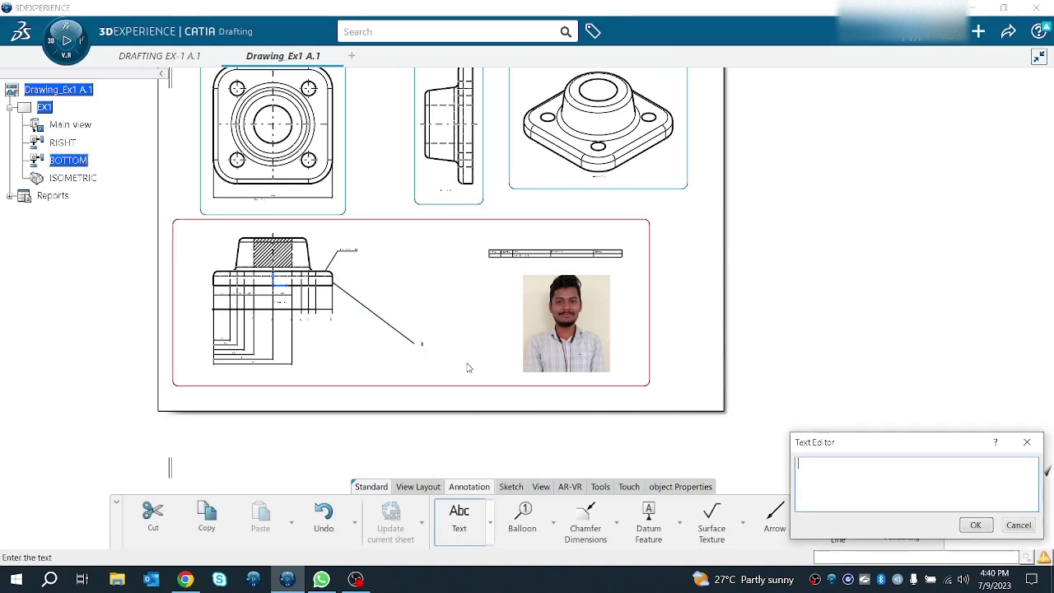
pyautogui.click(1019, 527)
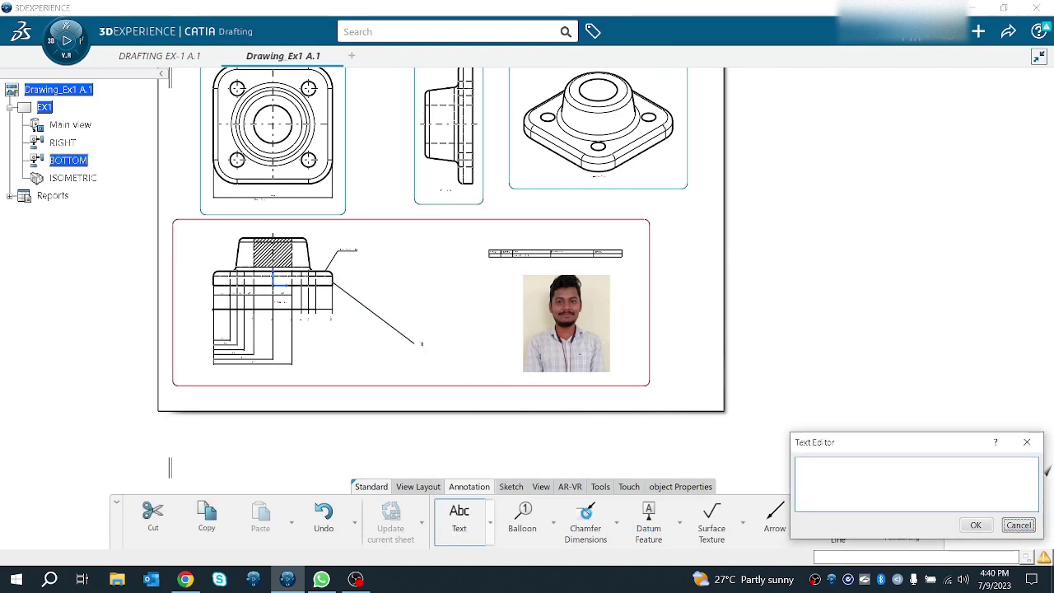
pyautogui.click(869, 524)
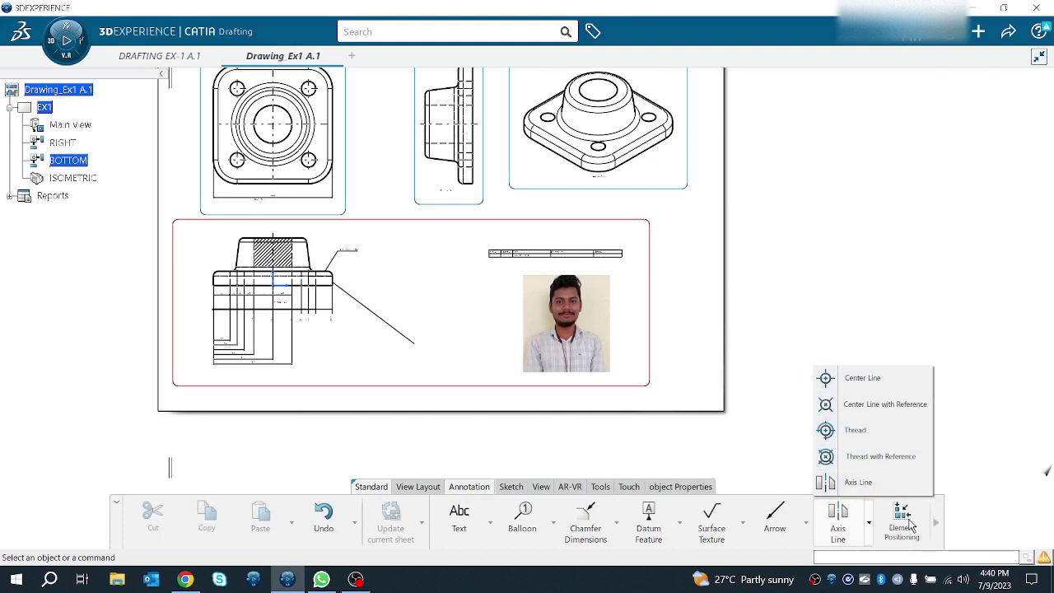
pyautogui.click(749, 448)
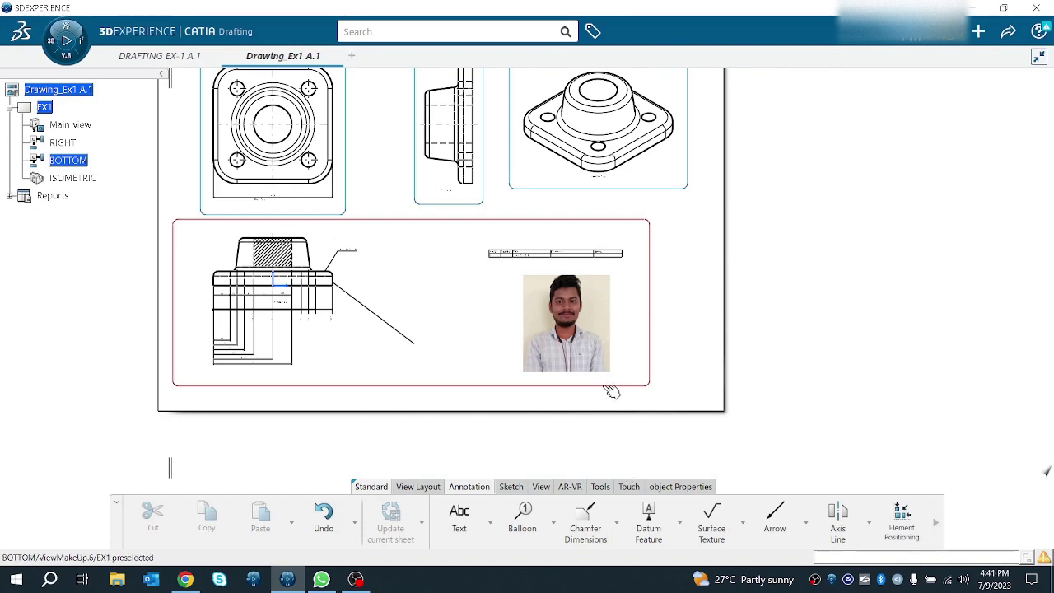
pyautogui.moveTo(519, 402); pyautogui.dragTo(518, 431, button='middle')
pyautogui.moveTo(517, 363); pyautogui.dragTo(524, 450, button='middle')
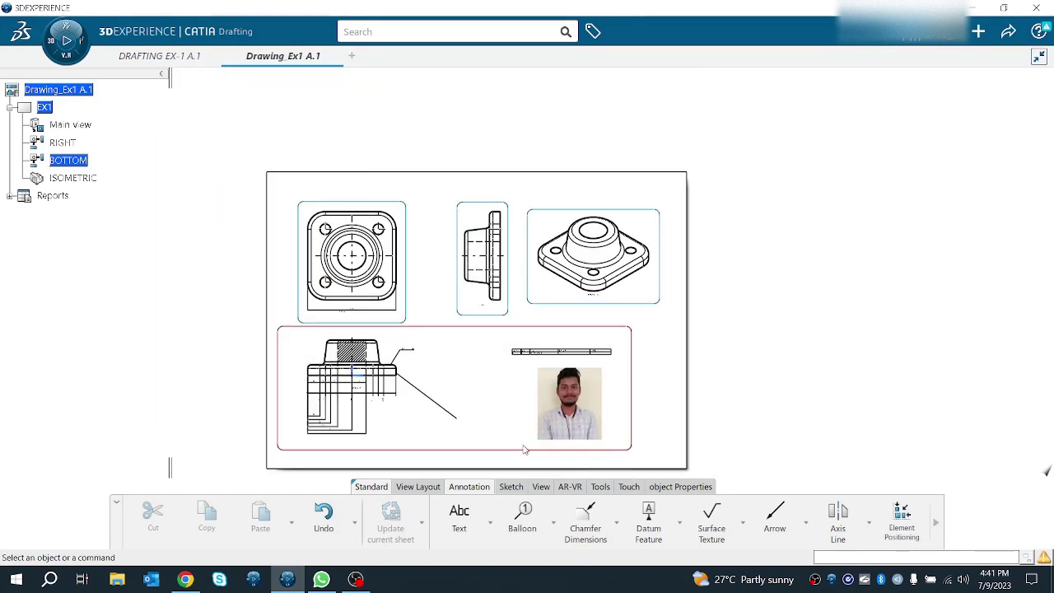